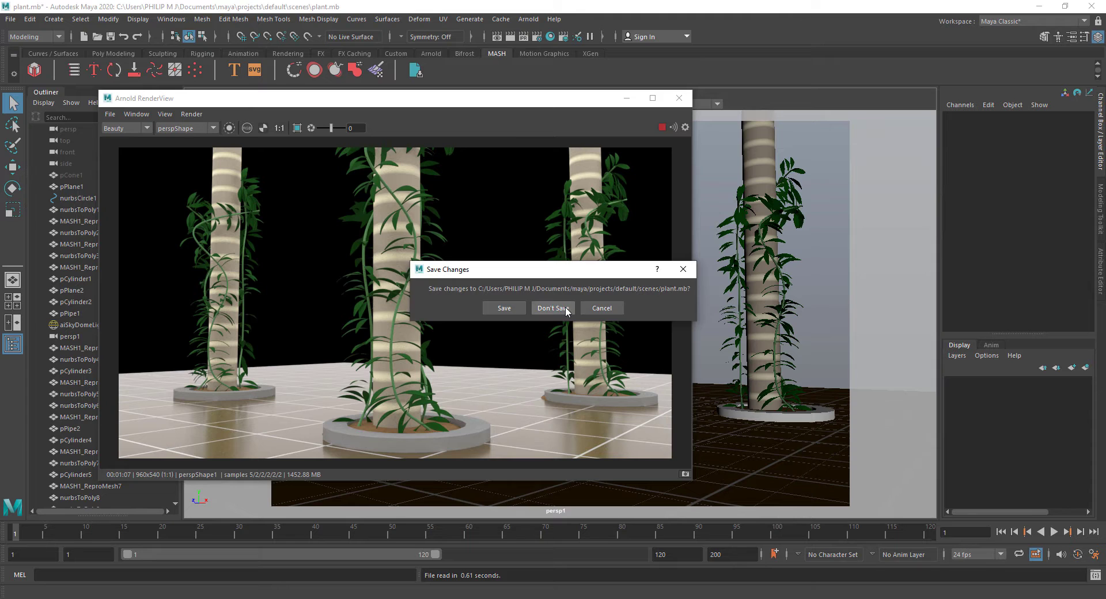
# Discard the changes to plant.mb to start an empty scene, and close the Arnold RenderView.
pyautogui.click(565, 307)
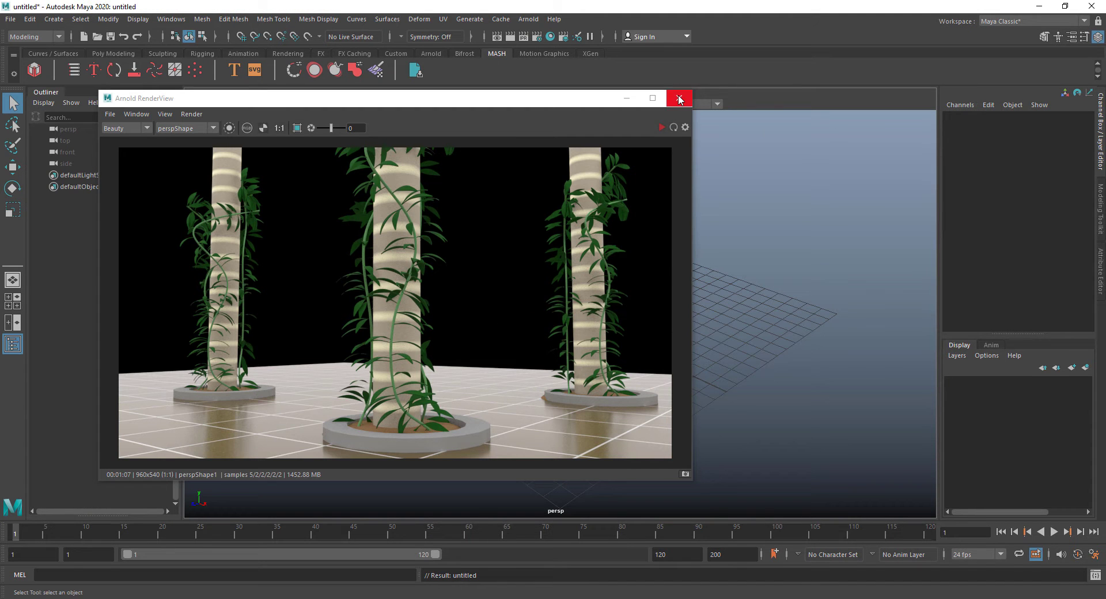
pyautogui.click(678, 98)
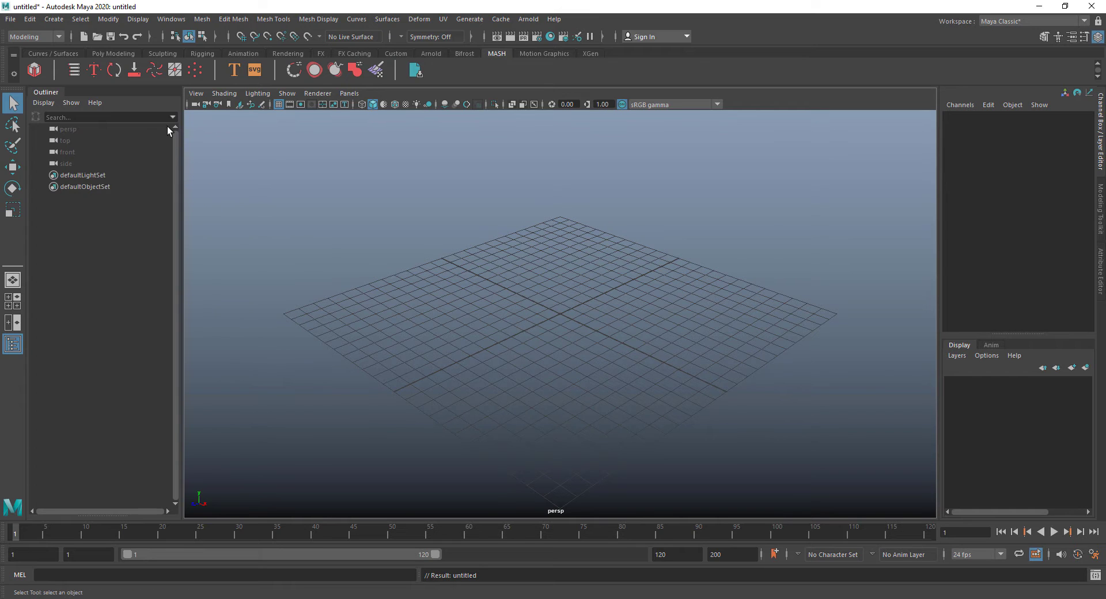
# Create a polygon plane at the origin of the empty scene.
pyautogui.click(118, 53)
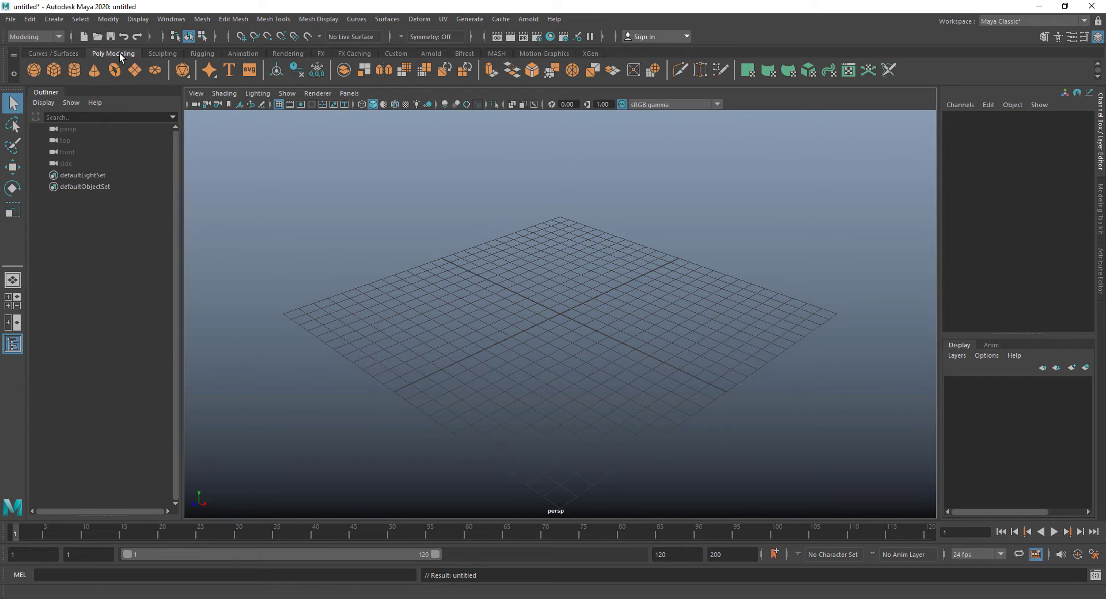
pyautogui.click(134, 70)
pyautogui.scroll(3, 555, 328)
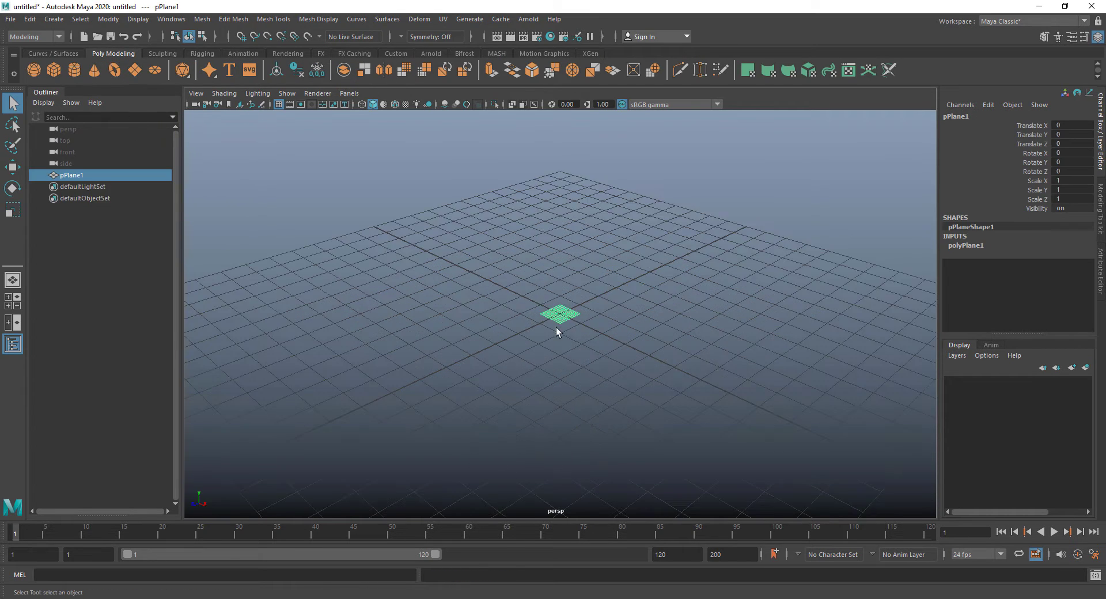
pyautogui.scroll(9, 555, 327)
pyautogui.keyDown('alt'); pyautogui.moveTo(496, 341); pyautogui.dragTo(576, 333); pyautogui.keyUp('alt')
pyautogui.scroll(-3, 576, 333)
pyautogui.keyDown('alt'); pyautogui.moveTo(603, 343); pyautogui.dragTo(603, 357, button='middle'); pyautogui.keyUp('alt')
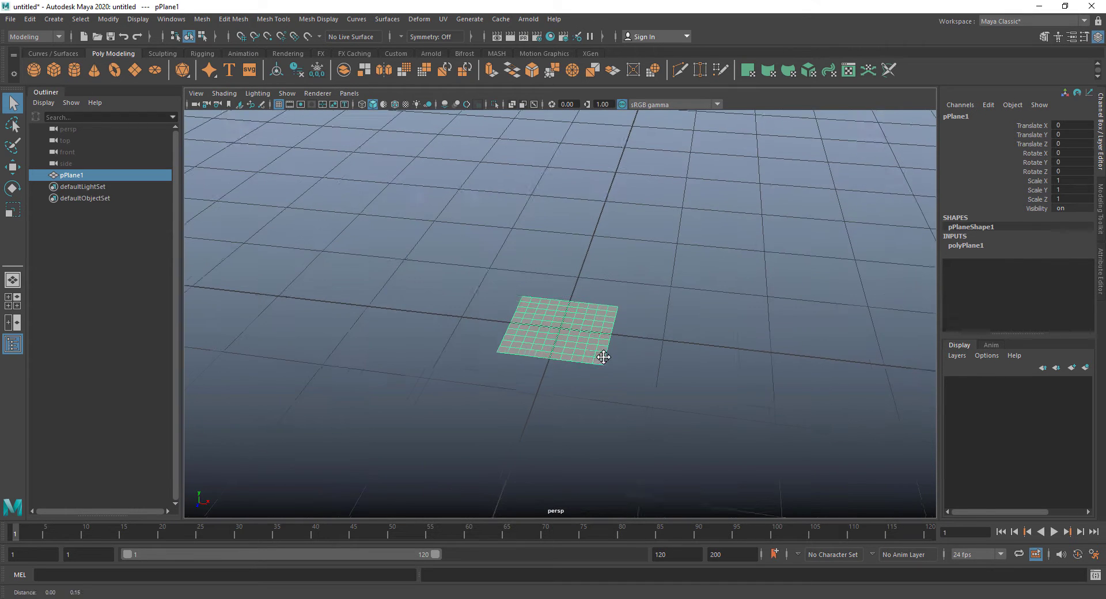
pyautogui.keyDown('alt'); pyautogui.moveTo(604, 357); pyautogui.dragTo(597, 362); pyautogui.keyUp('alt')
pyautogui.scroll(5, 602, 360)
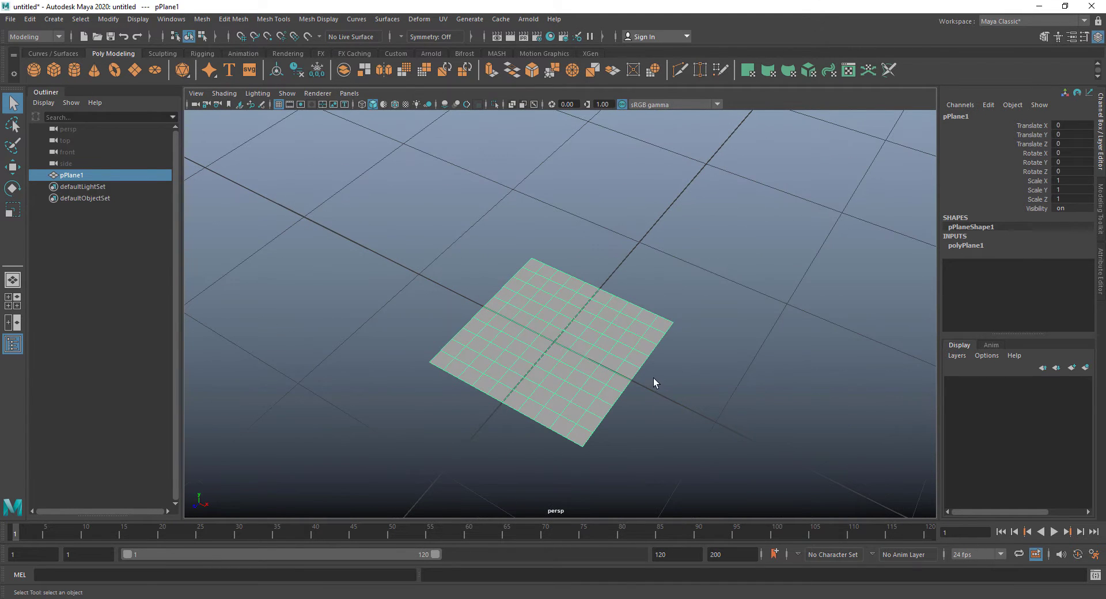
# Set the plane's Subdivisions Width and Subdivisions Height to 4.
pyautogui.click(973, 246)
pyautogui.moveTo(1034, 274); pyautogui.dragTo(1035, 282)
pyautogui.moveTo(714, 316); pyautogui.dragTo(680, 325, button='middle')
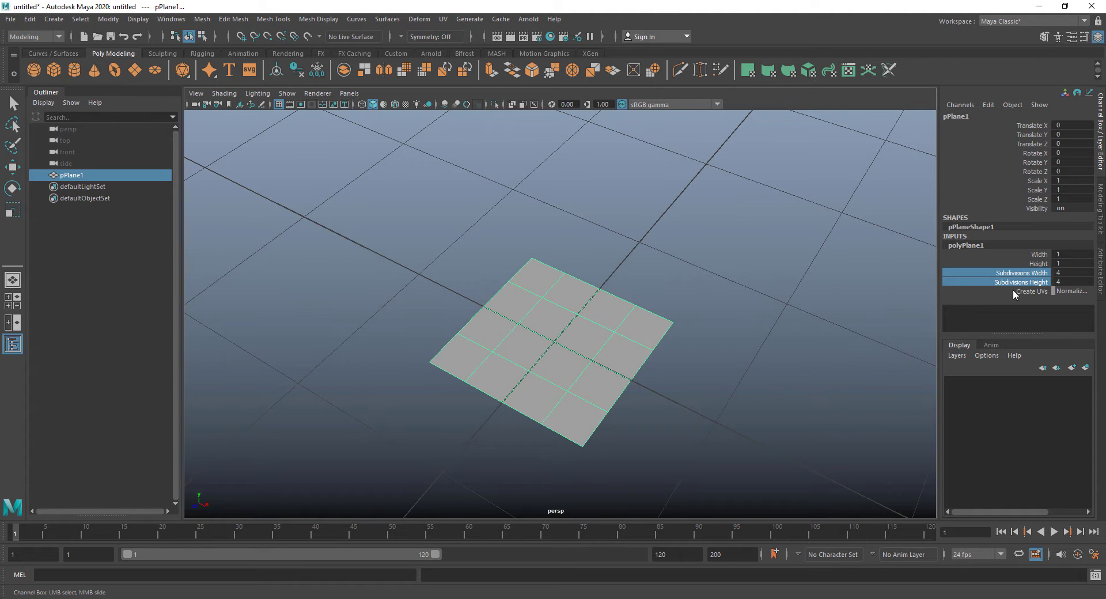
# Pull the three inner vertices of one end edge of the plane outward along Z to taper that end.
pyautogui.keyDown('alt'); pyautogui.moveTo(892, 305); pyautogui.dragTo(634, 328); pyautogui.keyUp('alt')
pyautogui.moveTo(639, 325); pyautogui.dragTo(540, 322, button='right')
pyautogui.moveTo(493, 248); pyautogui.dragTo(651, 312)
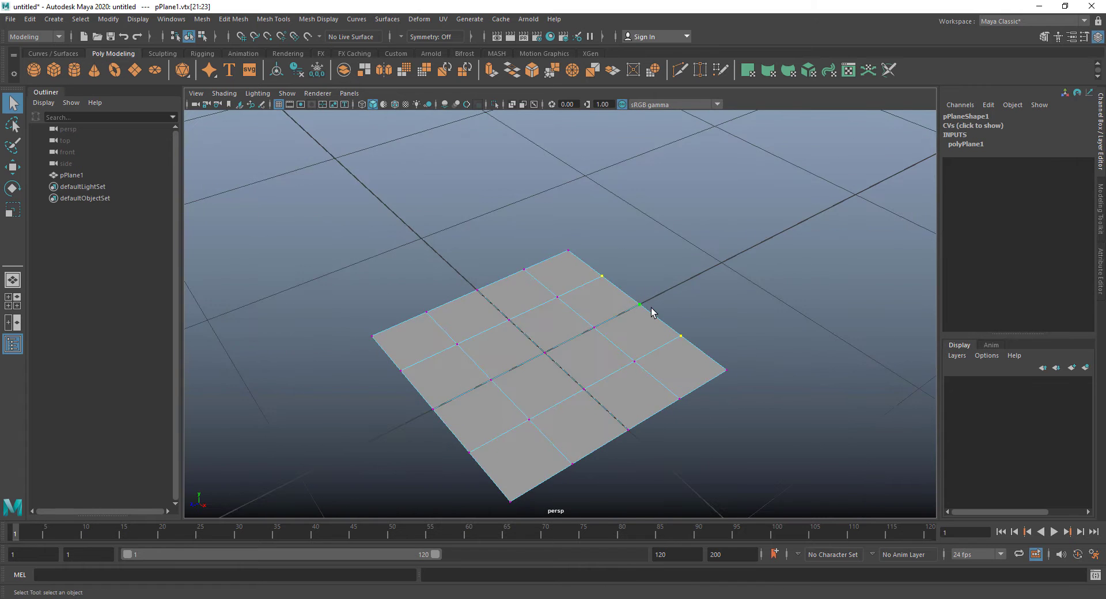
pyautogui.scroll(-3, 651, 312)
pyautogui.press('w')
pyautogui.moveTo(571, 328); pyautogui.dragTo(631, 301)
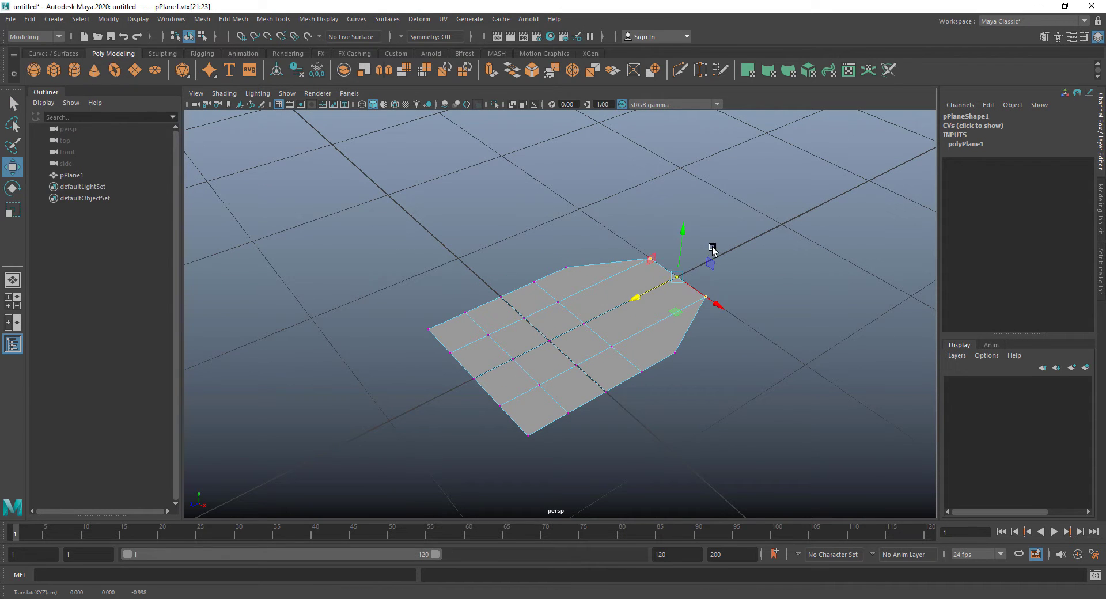
# Move the middle vertex of the tapered end farther outward along Z to form a pointed tip.
pyautogui.moveTo(714, 249); pyautogui.dragTo(708, 283)
pyautogui.hotkey('ctrl', 'z')
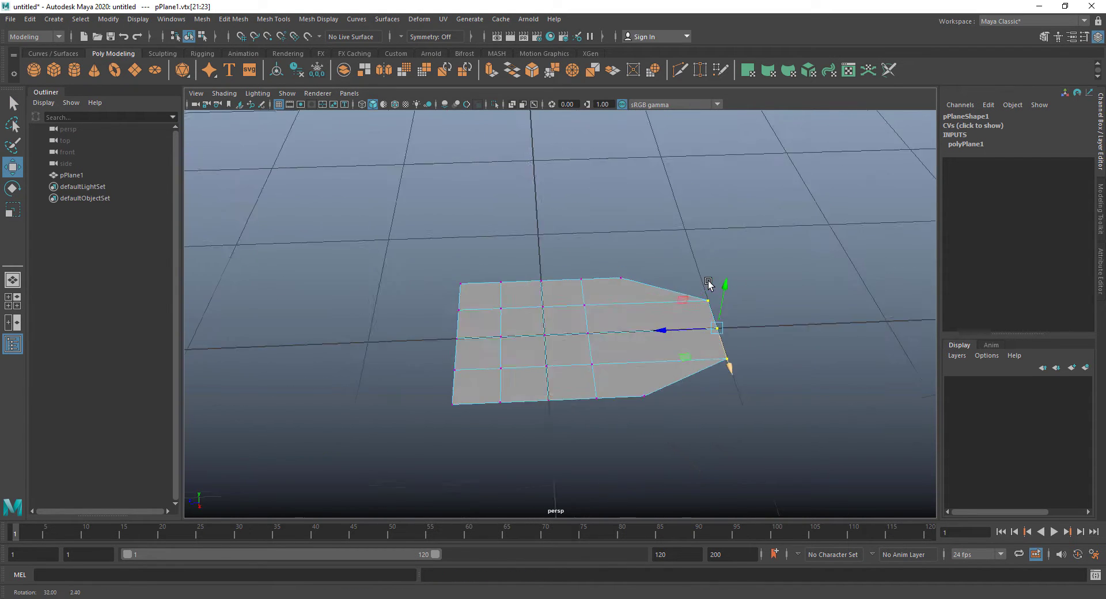
pyautogui.moveTo(795, 342); pyautogui.dragTo(628, 325)
# Move the five vertices of the opposite end edge outward along Z to lengthen the leaf shape.
pyautogui.keyDown('alt'); pyautogui.moveTo(541, 301); pyautogui.dragTo(532, 426); pyautogui.keyUp('alt')
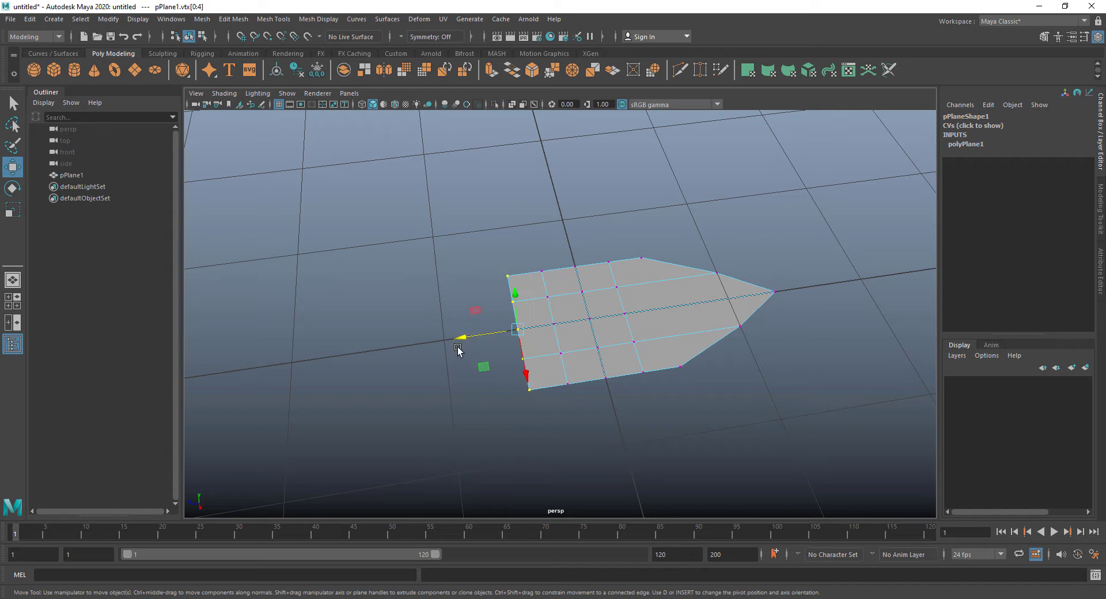
pyautogui.moveTo(464, 348); pyautogui.dragTo(364, 353)
pyautogui.keyDown('alt'); pyautogui.moveTo(473, 345); pyautogui.dragTo(427, 337, button='right'); pyautogui.keyUp('alt')
# Pull the three inner vertices of the leaf's blunt end outward along Z to taper it.
pyautogui.click(390, 300)
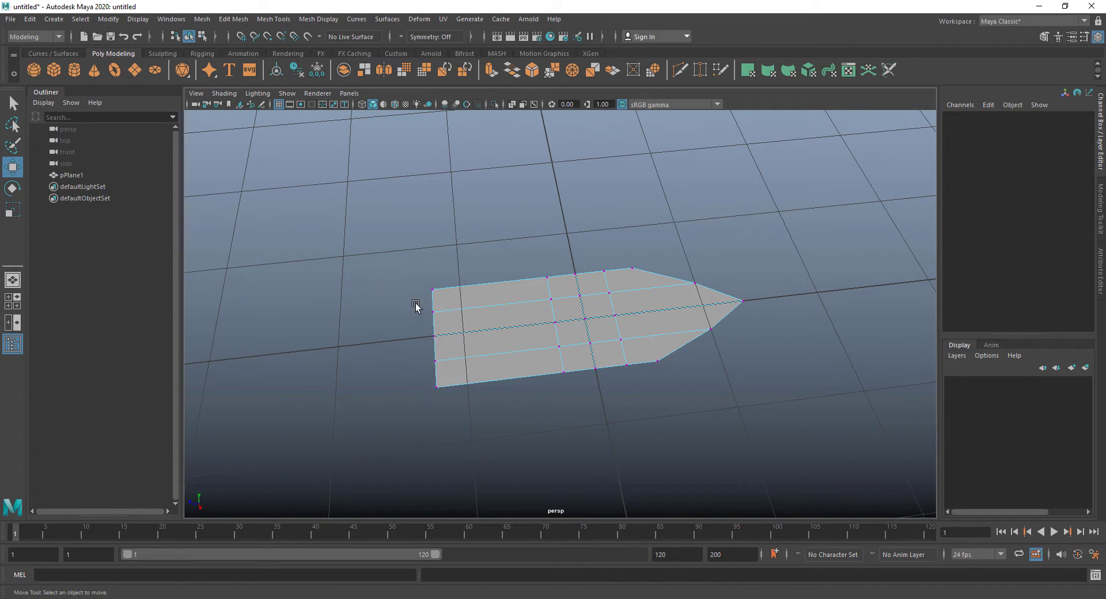
pyautogui.moveTo(416, 304); pyautogui.dragTo(455, 371)
pyautogui.moveTo(370, 343); pyautogui.dragTo(570, 369)
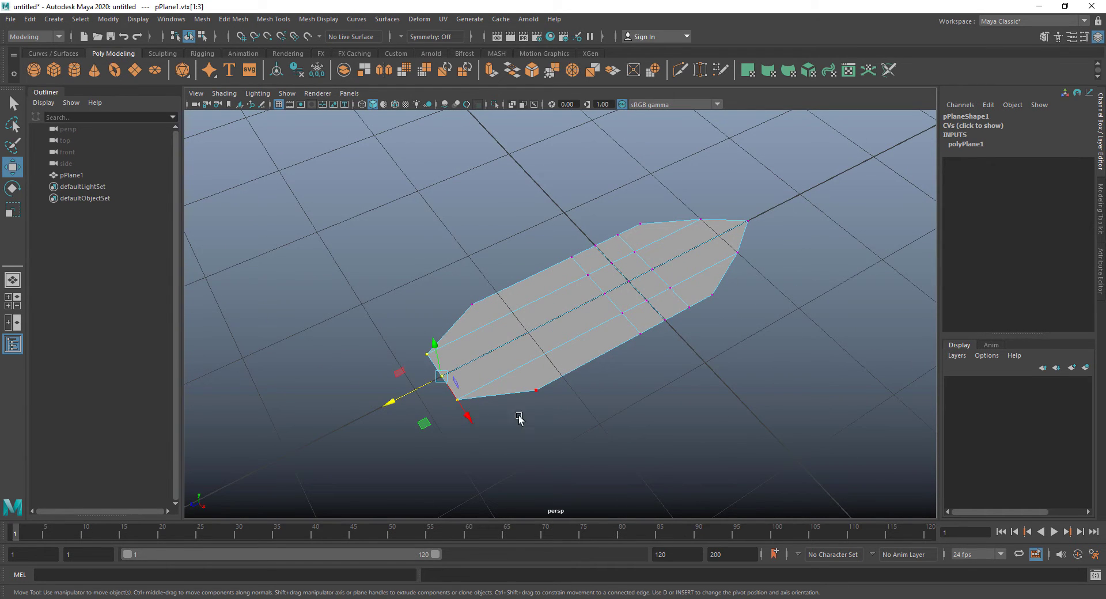
# Move the three middle vertex rows to the leaf's center along Z, and scale them farther apart and wider across X.
pyautogui.moveTo(580, 233); pyautogui.dragTo(697, 417)
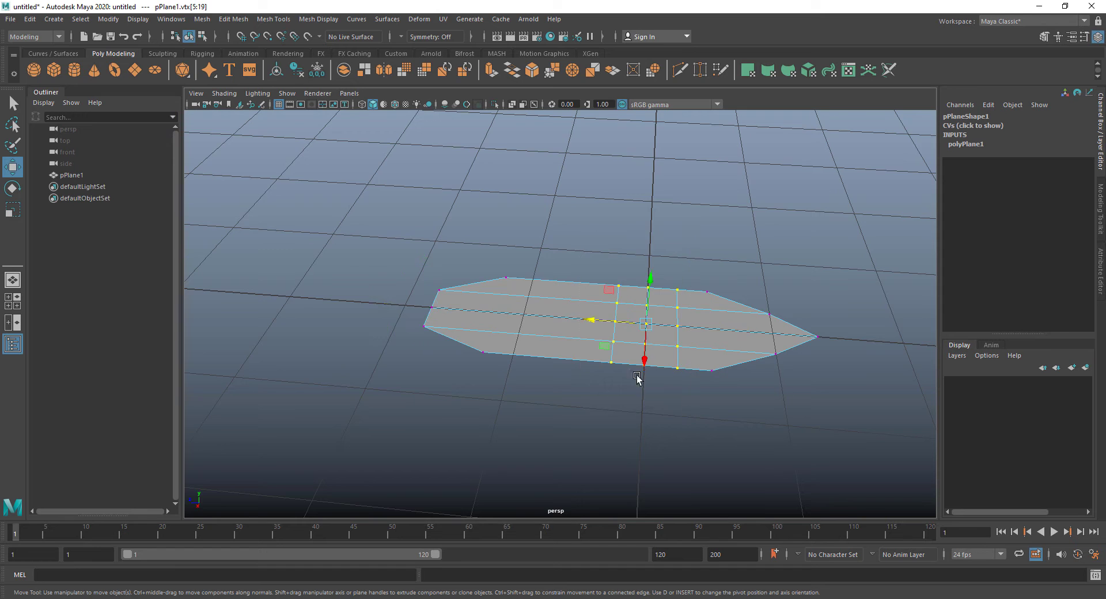
pyautogui.keyDown('alt'); pyautogui.moveTo(636, 379); pyautogui.dragTo(659, 419, button='middle'); pyautogui.keyUp('alt')
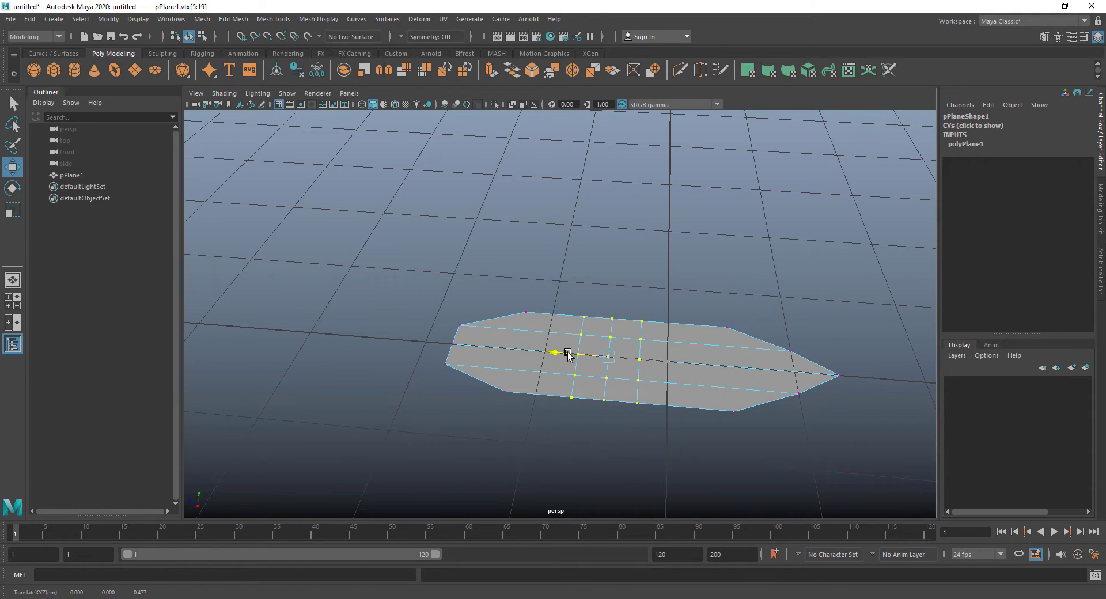
pyautogui.keyDown('alt'); pyautogui.moveTo(599, 368); pyautogui.dragTo(668, 379); pyautogui.keyUp('alt')
pyautogui.press('r')
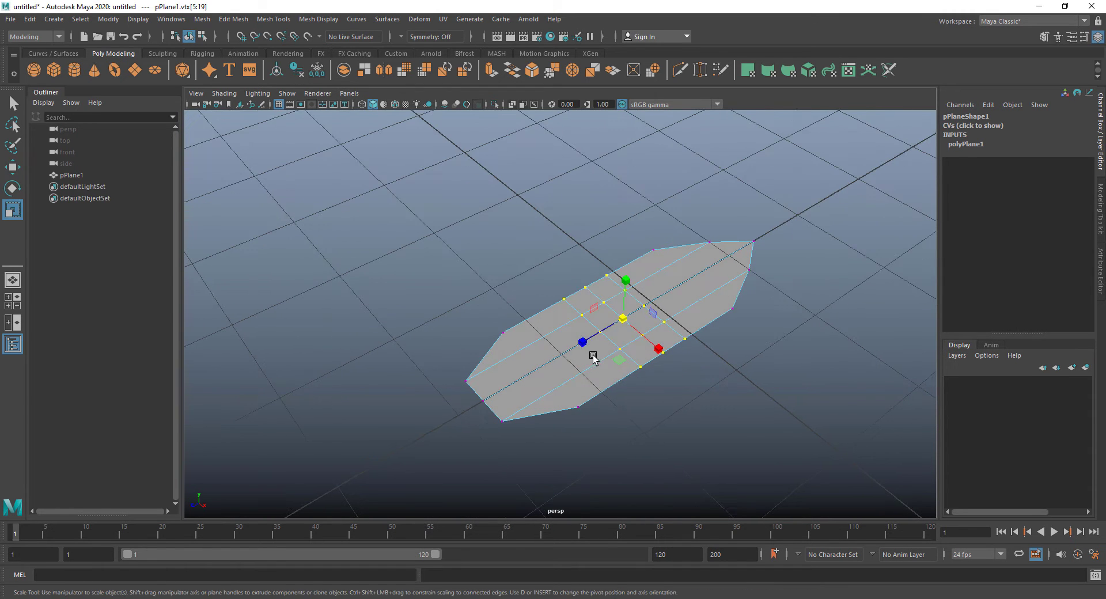
pyautogui.moveTo(580, 344); pyautogui.dragTo(535, 369)
pyautogui.moveTo(658, 349); pyautogui.dragTo(537, 422)
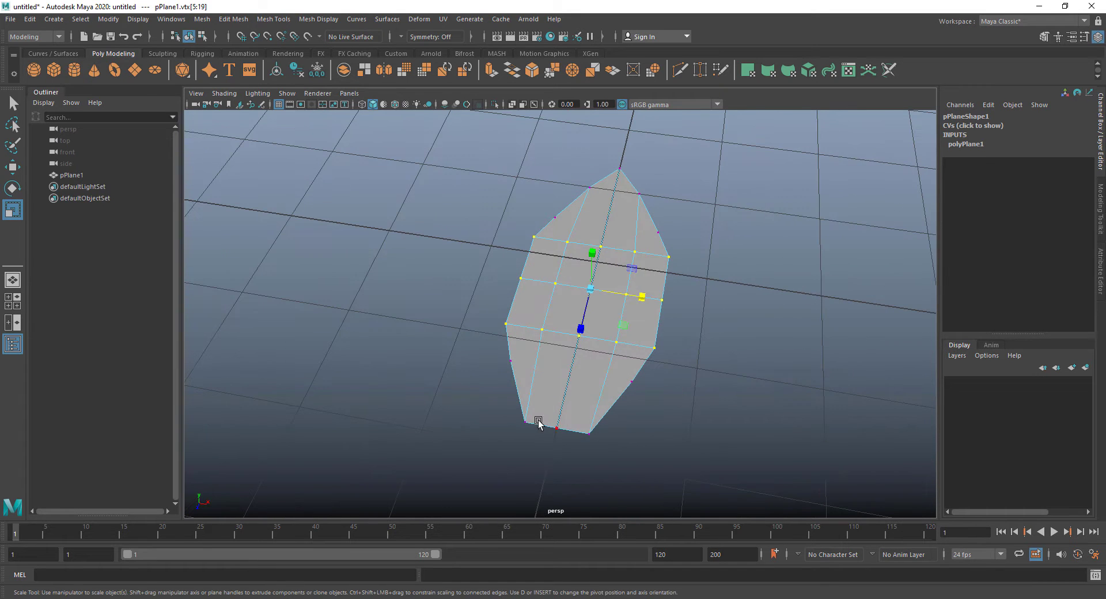
# Narrow the three vertices at the leaf's blunt end across X and turn on the smooth mesh preview.
pyautogui.moveTo(597, 451); pyautogui.dragTo(617, 460)
pyautogui.keyDown('alt'); pyautogui.moveTo(654, 424); pyautogui.dragTo(627, 405); pyautogui.keyUp('alt')
pyautogui.keyDown('alt'); pyautogui.moveTo(628, 406); pyautogui.dragTo(558, 368); pyautogui.keyUp('alt')
pyautogui.press('3')
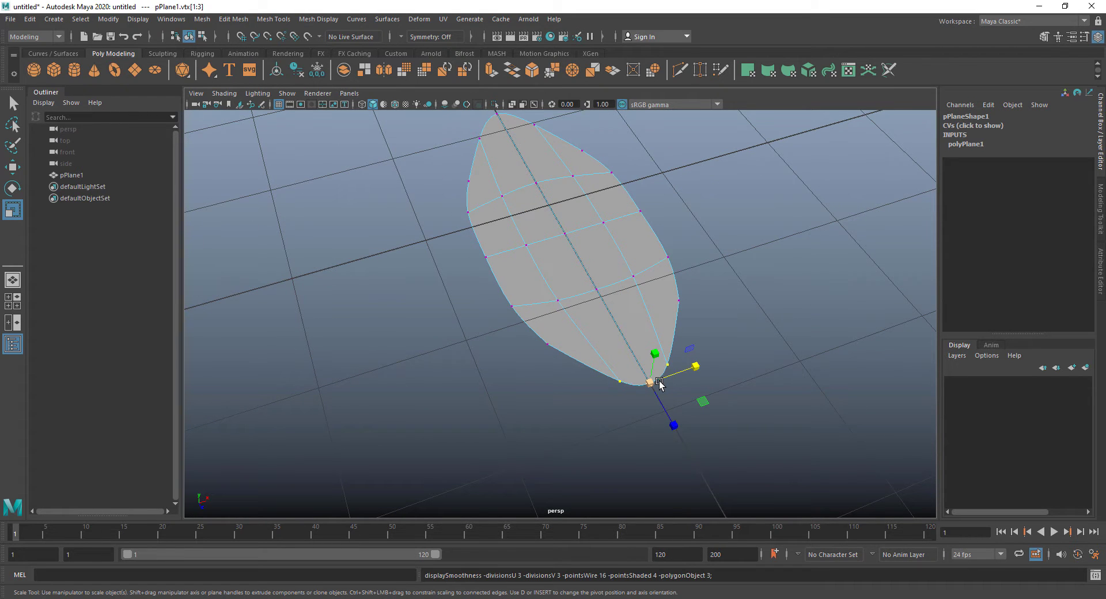
# Move the outer vertex pair near the leaf's pointed end toward the tip along Z.
pyautogui.keyDown('alt'); pyautogui.moveTo(664, 258); pyautogui.dragTo(533, 280); pyautogui.keyUp('alt')
pyautogui.keyDown('shift'); pyautogui.moveTo(632, 239); pyautogui.dragTo(651, 269); pyautogui.keyUp('shift')
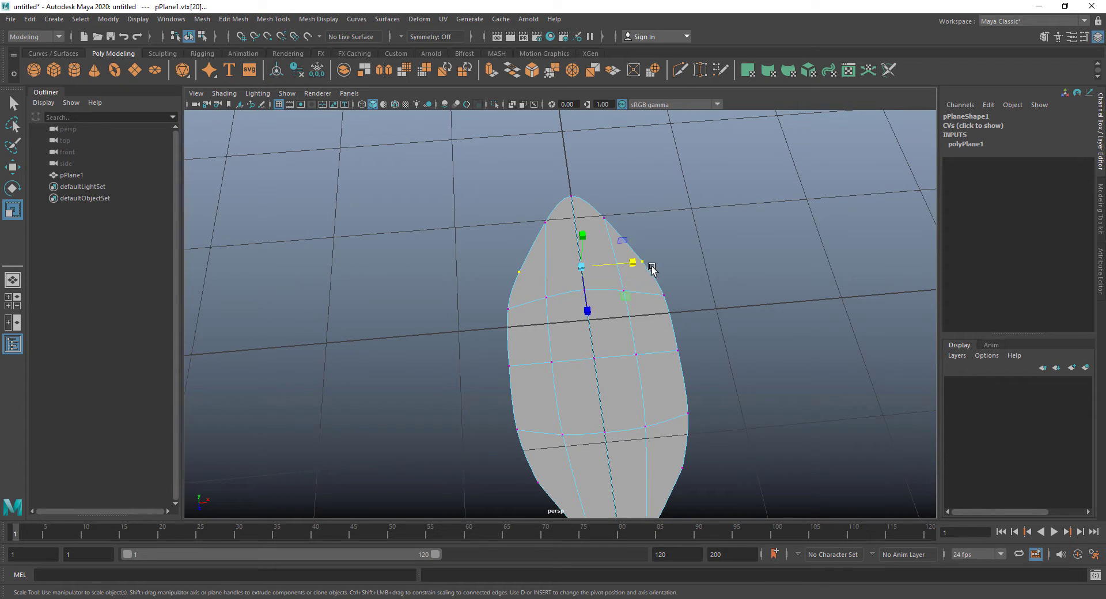
pyautogui.press('w')
pyautogui.moveTo(588, 311); pyautogui.dragTo(585, 292)
# Scale the vertex pair beside the tip wider across X to round the leaf's tip.
pyautogui.moveTo(526, 210); pyautogui.dragTo(644, 213)
pyautogui.press('r')
pyautogui.scroll(-2, 681, 288)
pyautogui.keyDown('alt'); pyautogui.moveTo(633, 435); pyautogui.dragTo(607, 362, button='middle'); pyautogui.keyUp('alt')
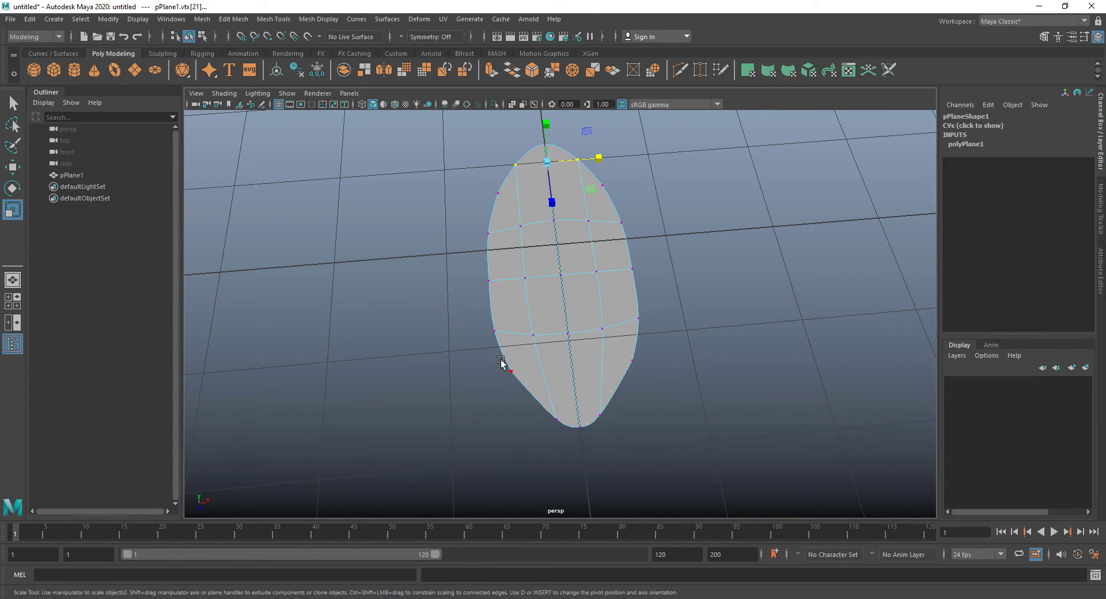
# Move the outer vertex pair near the leaf's base end toward the base along Z, and adjust its width across X.
pyautogui.moveTo(500, 362); pyautogui.dragTo(668, 394)
pyautogui.press('w')
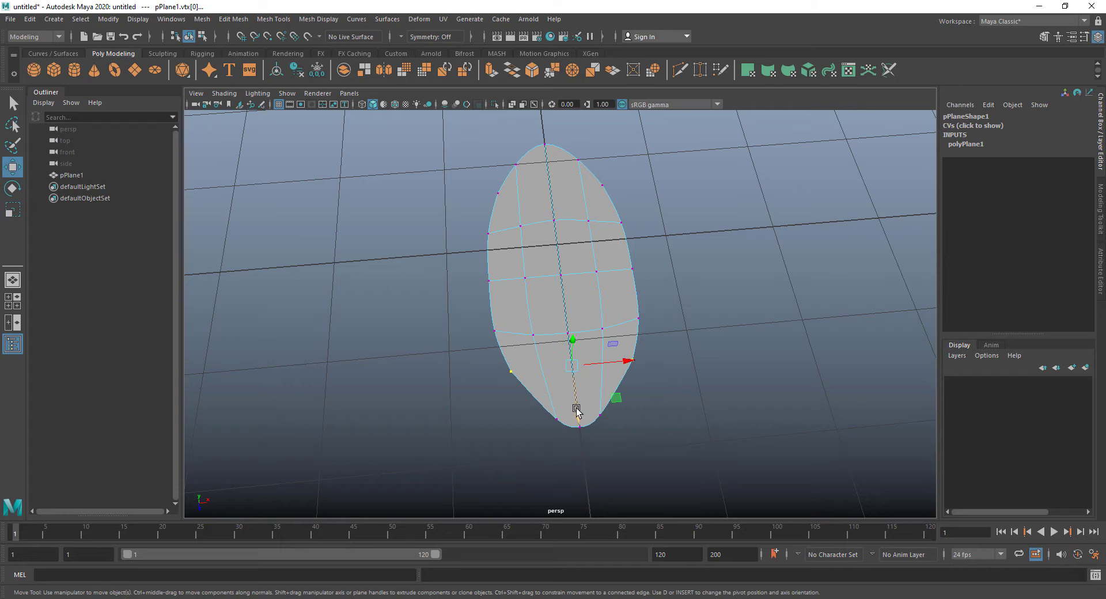
pyautogui.moveTo(577, 414); pyautogui.dragTo(579, 426)
pyautogui.press('r')
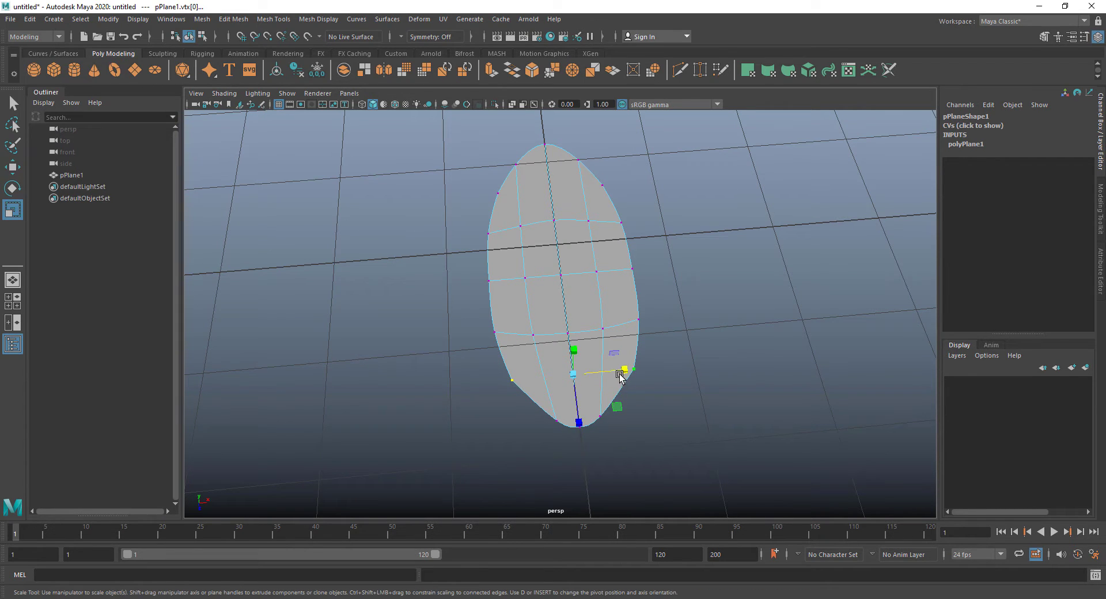
pyautogui.moveTo(624, 371); pyautogui.dragTo(617, 373)
pyautogui.keyDown('alt'); pyautogui.moveTo(619, 375); pyautogui.dragTo(692, 396); pyautogui.keyUp('alt')
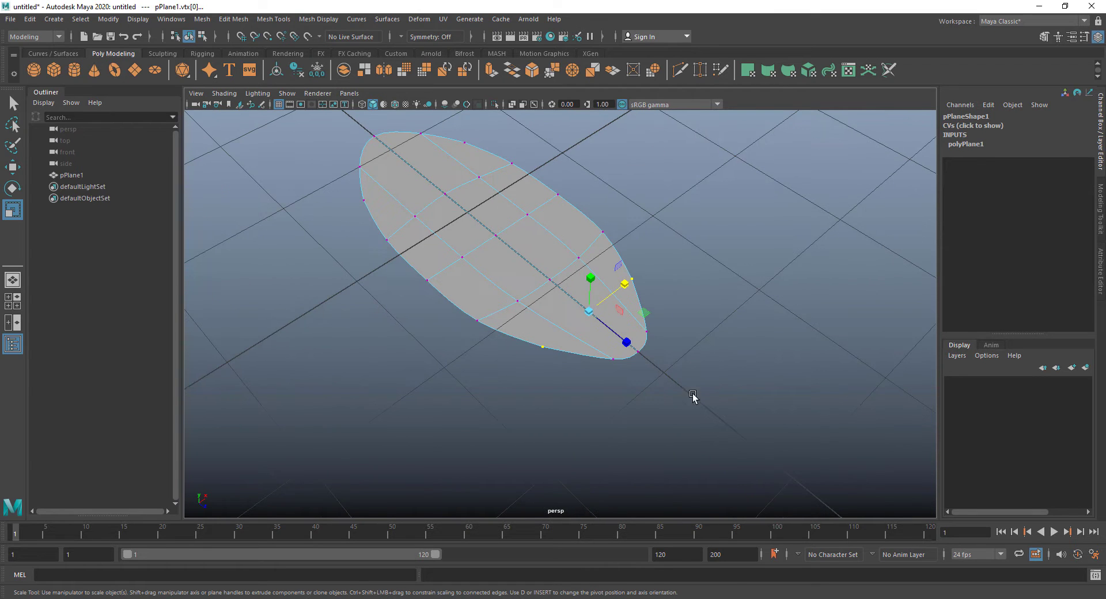
# Extrude the two middle edges at the leaf's base end outward along Z twice to form a stem.
pyautogui.moveTo(647, 348); pyautogui.dragTo(639, 325, button='right')
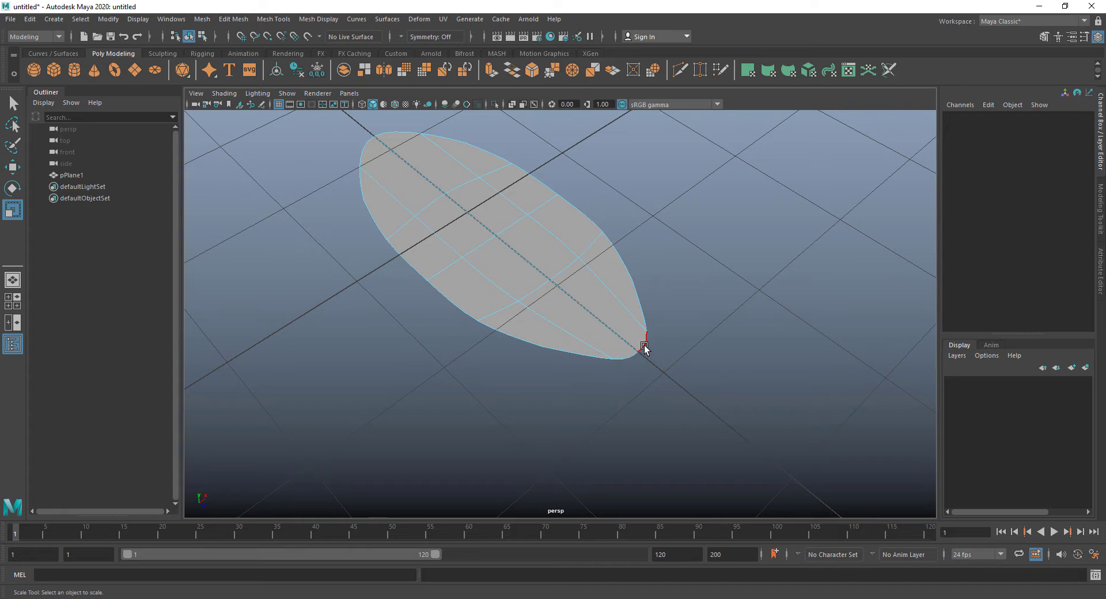
pyautogui.click(644, 347)
pyautogui.keyDown('alt'); pyautogui.moveTo(674, 382); pyautogui.dragTo(680, 378); pyautogui.keyUp('alt')
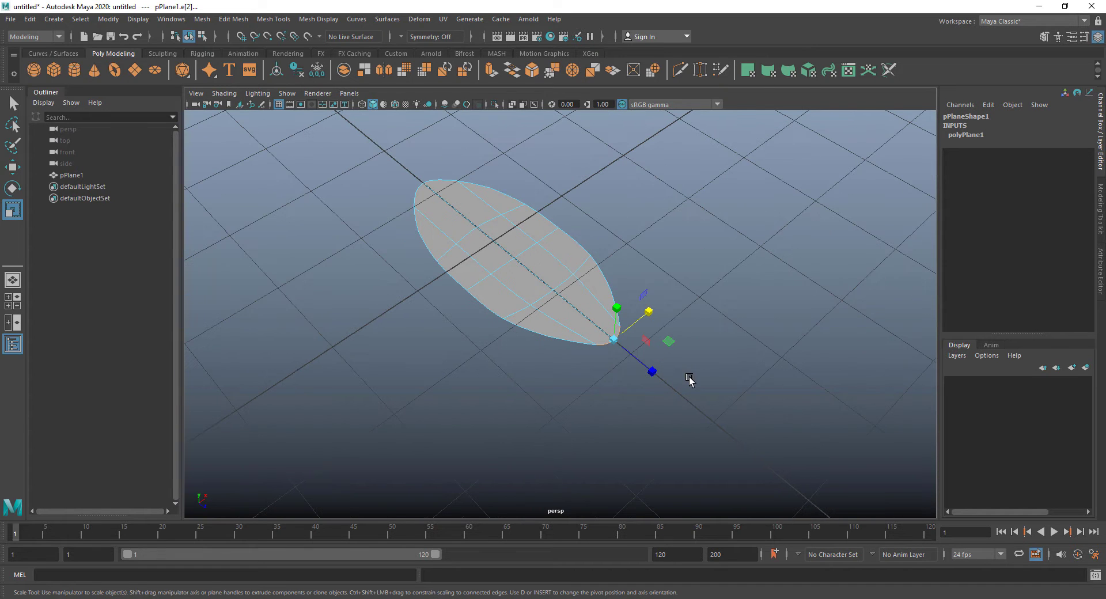
pyautogui.hotkey('ctrl', 'e')
pyautogui.press('w')
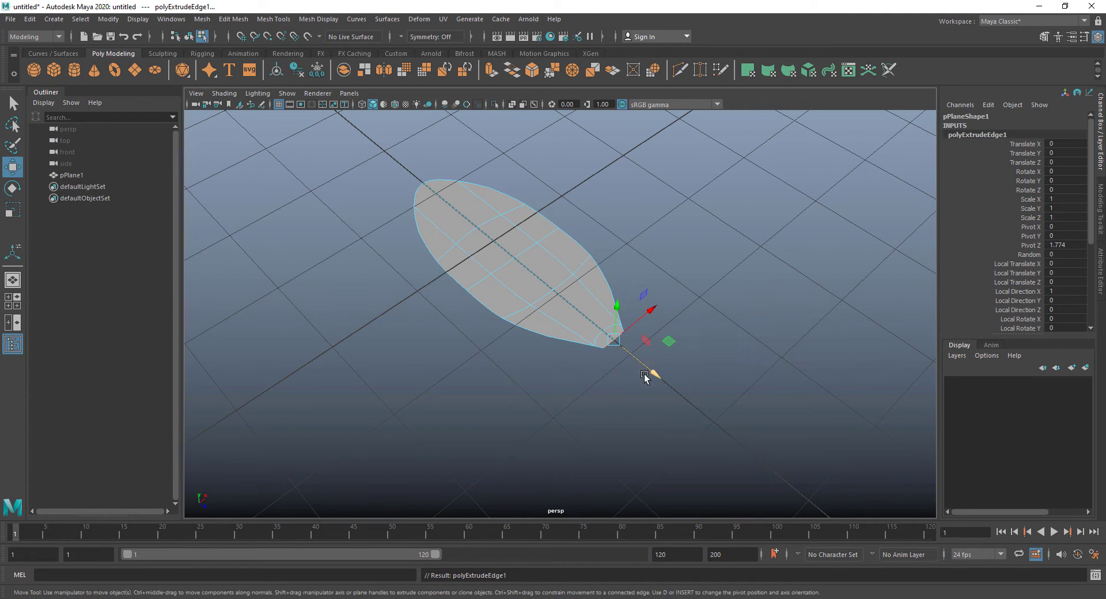
pyautogui.moveTo(652, 366); pyautogui.dragTo(741, 403)
pyautogui.hotkey('ctrl', 'e')
pyautogui.moveTo(638, 341); pyautogui.dragTo(593, 339, button='right')
pyautogui.keyDown('alt'); pyautogui.moveTo(634, 383); pyautogui.dragTo(703, 398); pyautogui.keyUp('alt')
# Scale all the stem vertices narrower across X to make the stem thinner.
pyautogui.moveTo(767, 377); pyautogui.dragTo(597, 259)
pyautogui.keyDown('alt'); pyautogui.moveTo(664, 297); pyautogui.dragTo(645, 337, button='middle'); pyautogui.keyUp('alt')
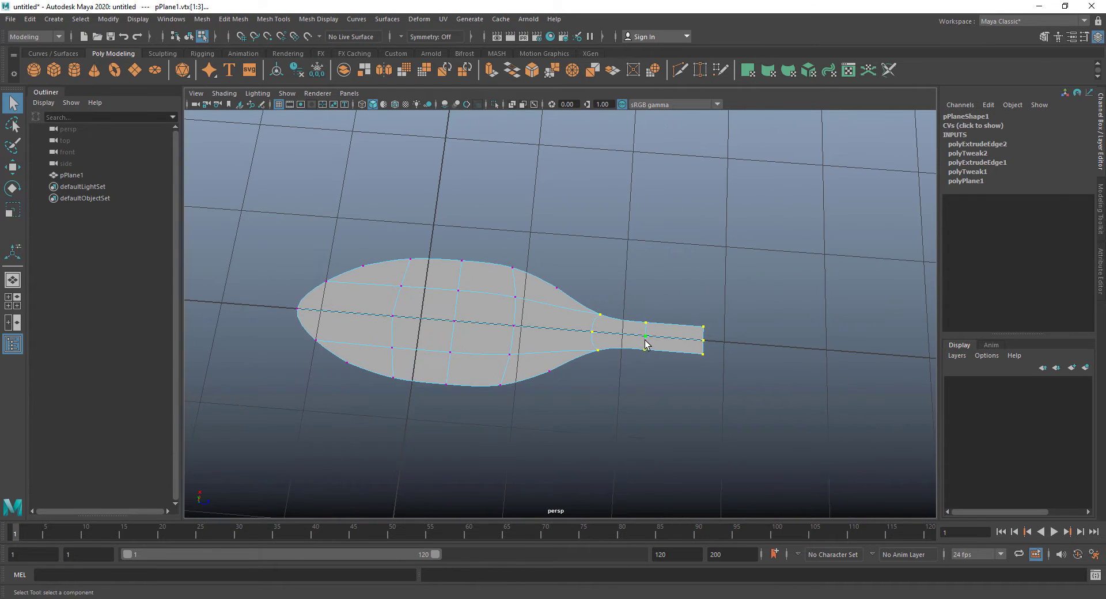
pyautogui.keyDown('alt'); pyautogui.moveTo(645, 337); pyautogui.dragTo(644, 380, button='right'); pyautogui.keyUp('alt')
pyautogui.press('r')
pyautogui.keyDown('alt'); pyautogui.moveTo(767, 358); pyautogui.dragTo(705, 341); pyautogui.keyUp('alt')
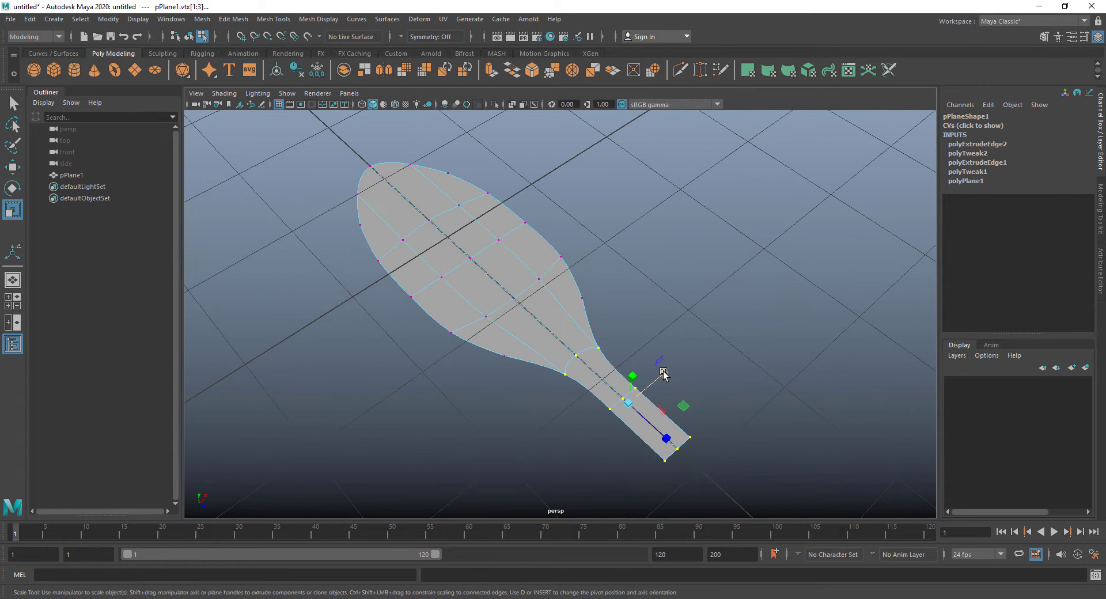
pyautogui.moveTo(662, 374)
pyautogui.mouseDown()
pyautogui.moveTo(641, 390)
pyautogui.moveTo(601, 389)
pyautogui.moveTo(668, 375)
pyautogui.mouseUp()
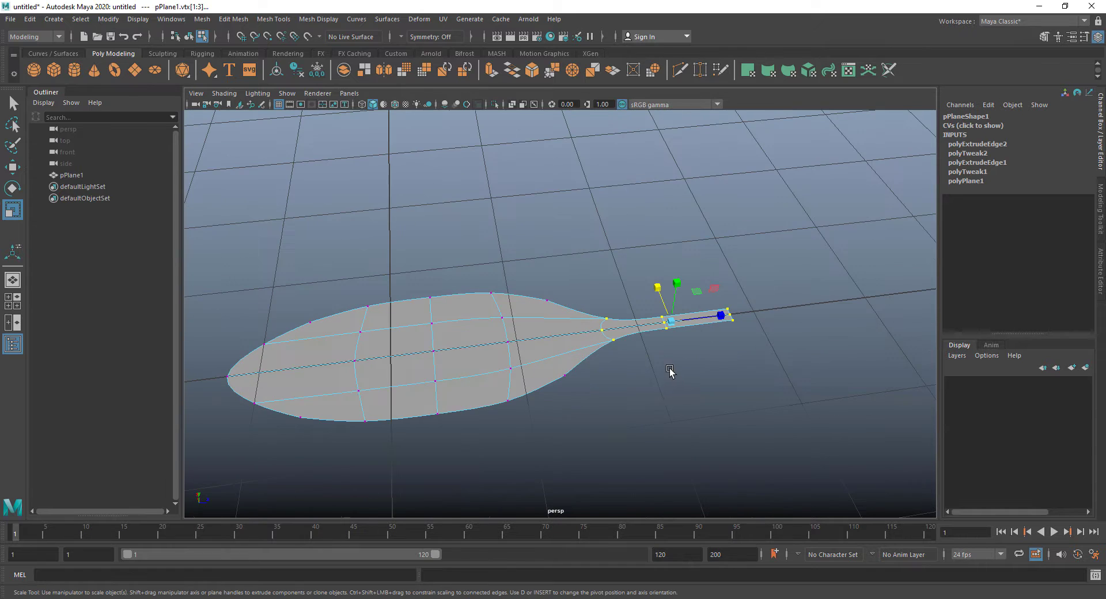
# Adjust the width of the outer vertex pair where the blade meets the stem, and return to object selection.
pyautogui.moveTo(589, 396); pyautogui.dragTo(537, 287)
pyautogui.press('w')
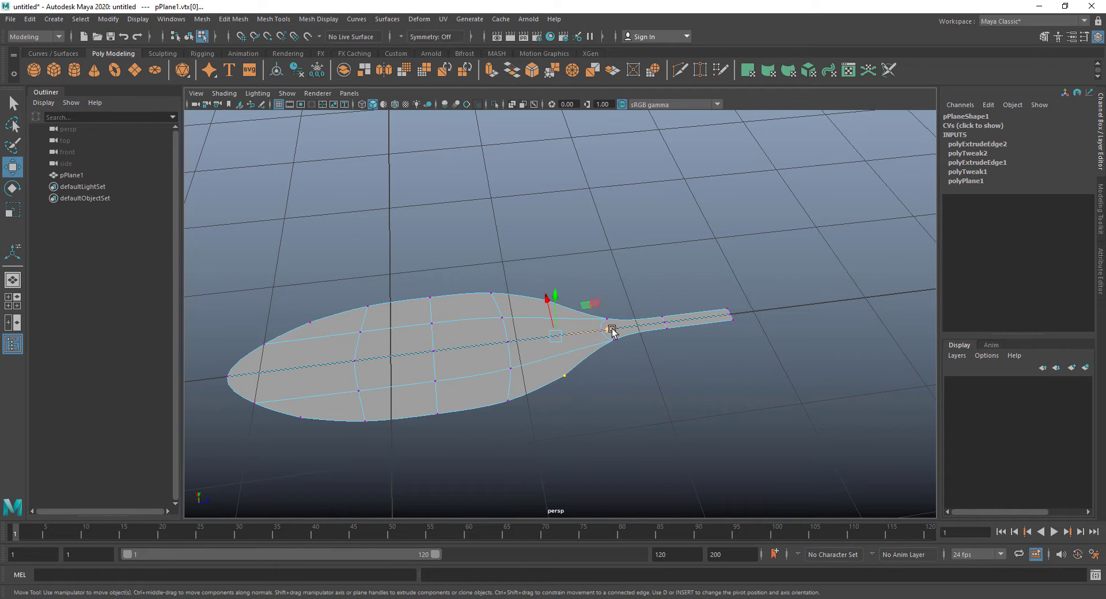
pyautogui.press('r')
pyautogui.moveTo(627, 365)
pyautogui.keyDown('alt'); pyautogui.mouseDown()
pyautogui.moveTo(685, 365)
pyautogui.moveTo(608, 363)
pyautogui.mouseUp(); pyautogui.keyUp('alt')
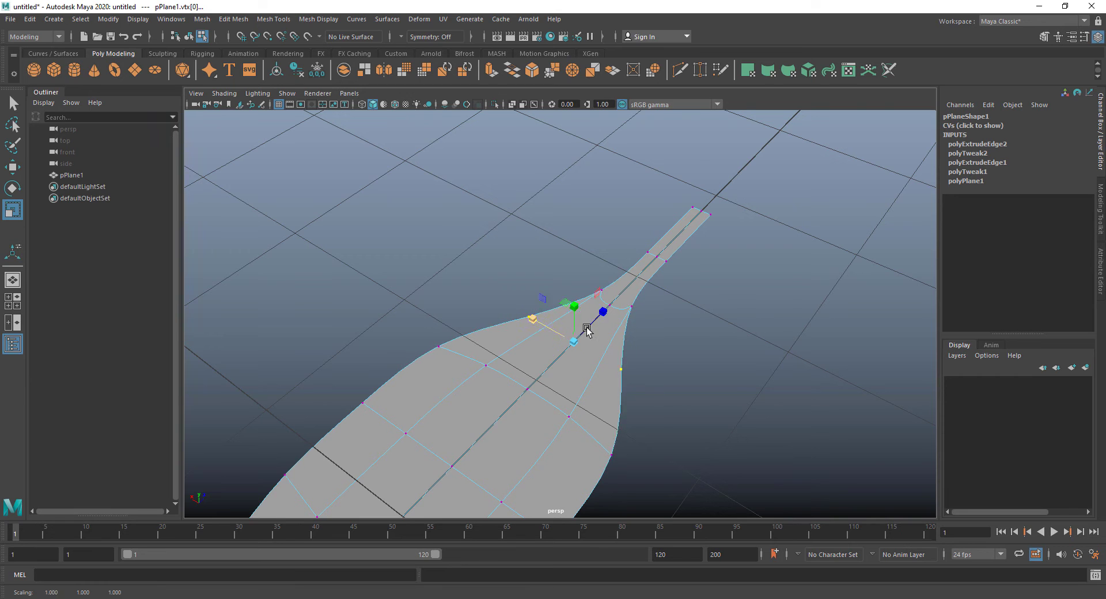
pyautogui.keyDown('alt'); pyautogui.moveTo(585, 328); pyautogui.dragTo(533, 366); pyautogui.keyUp('alt')
pyautogui.moveTo(528, 361); pyautogui.dragTo(568, 296, button='right')
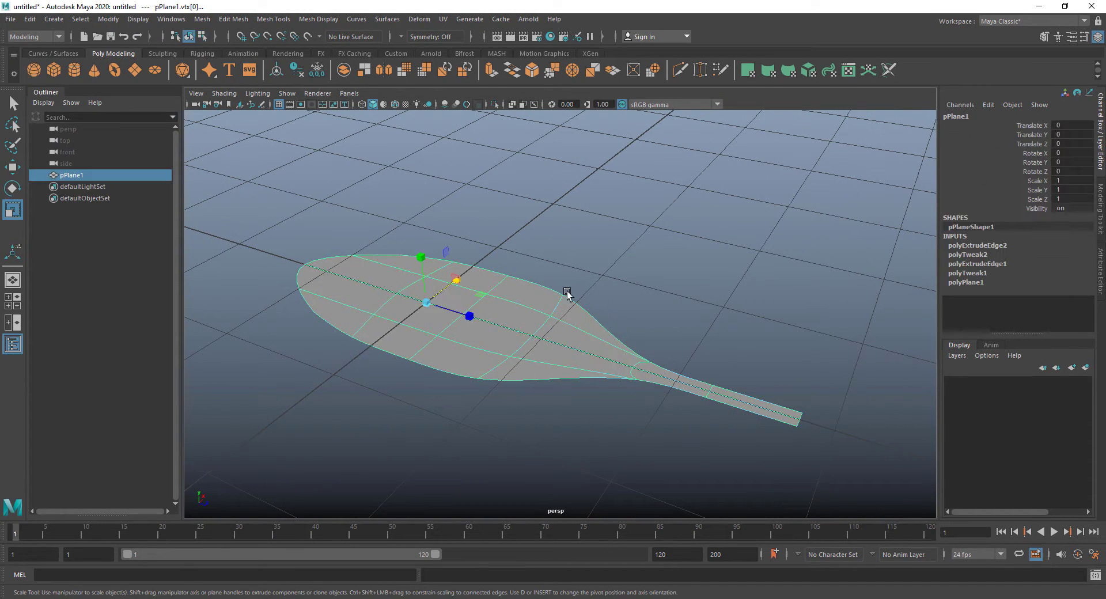
# Select the four middle faces of the leaf blade and raise them slightly along Y.
pyautogui.keyDown('alt'); pyautogui.moveTo(655, 331); pyautogui.dragTo(579, 350); pyautogui.keyUp('alt')
pyautogui.moveTo(579, 349); pyautogui.dragTo(537, 340, button='right')
pyautogui.scroll(3, 579, 322)
pyautogui.moveTo(577, 309); pyautogui.dragTo(579, 339, button='right')
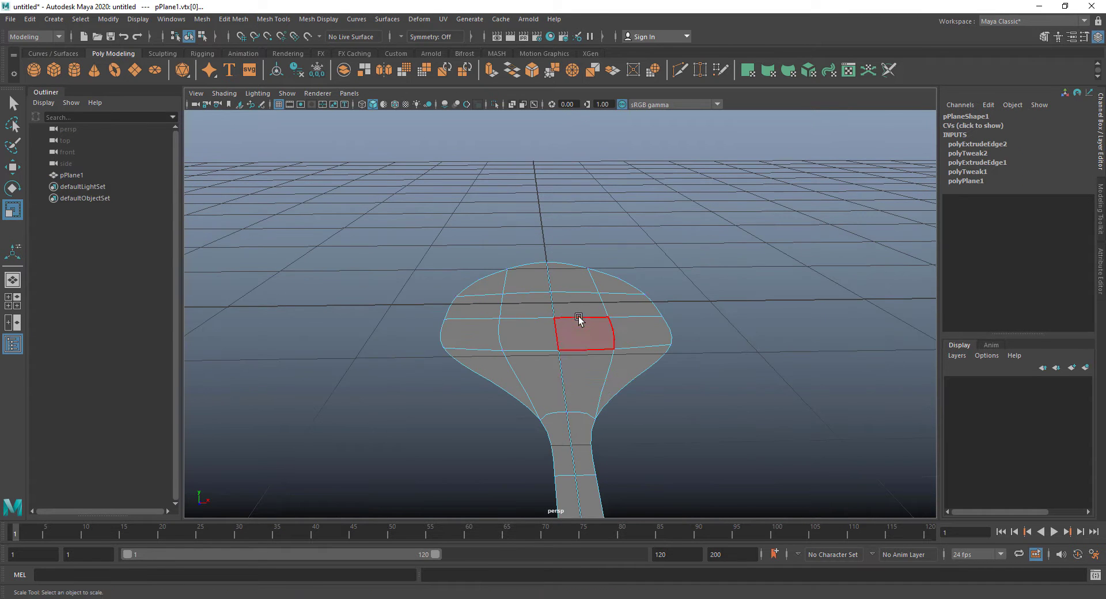
pyautogui.click(577, 309)
pyautogui.keyDown('shift'); pyautogui.click(527, 311); pyautogui.keyUp('shift')
pyautogui.keyDown('shift'); pyautogui.click(529, 335); pyautogui.keyUp('shift')
pyautogui.keyDown('shift'); pyautogui.click(588, 333); pyautogui.keyUp('shift')
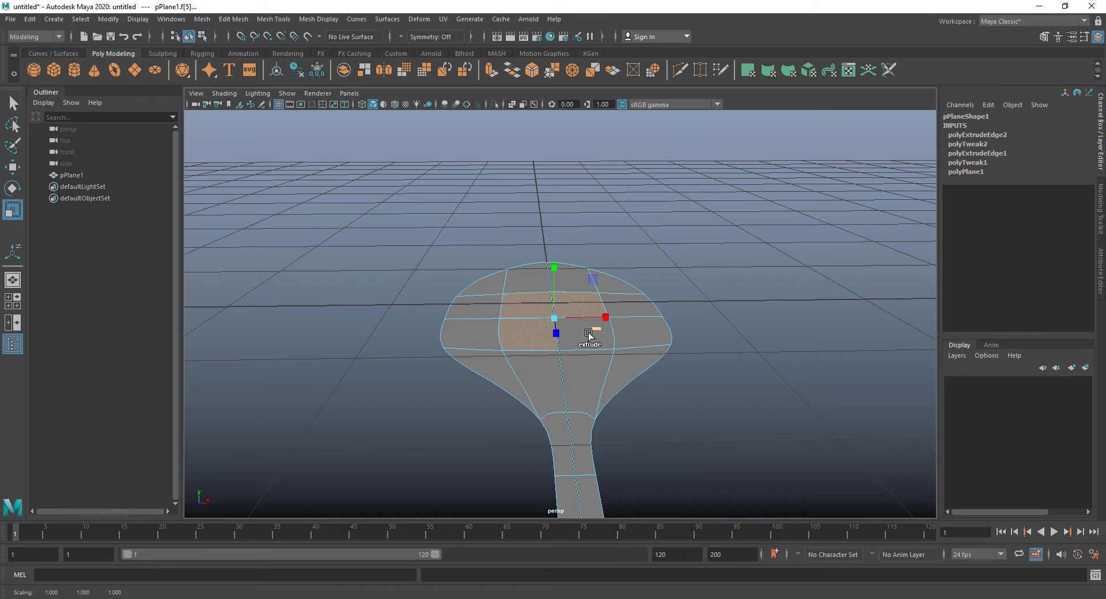
pyautogui.press('w')
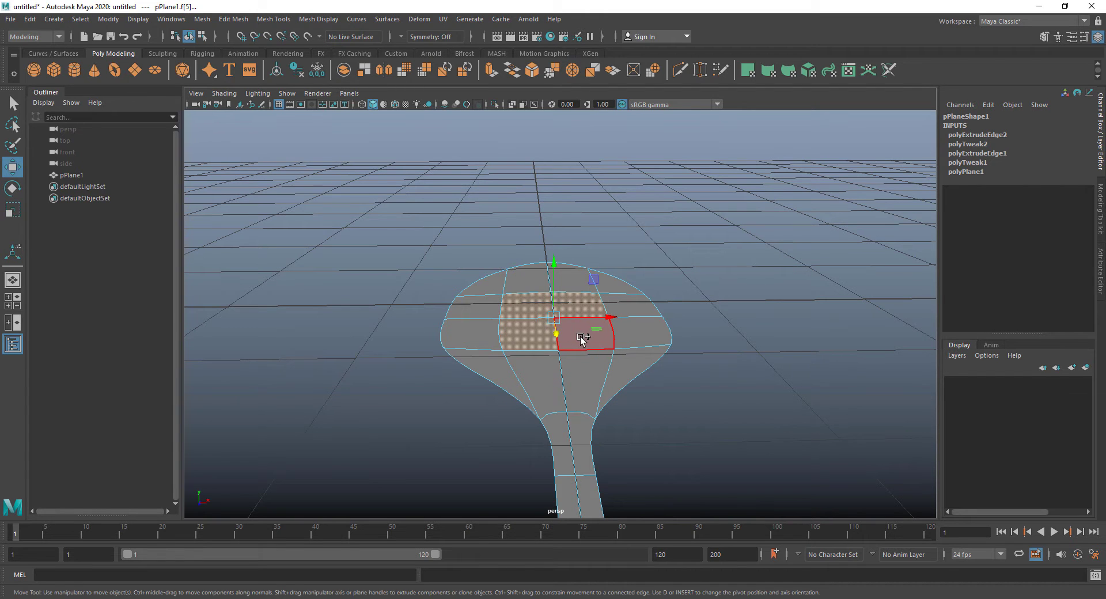
pyautogui.keyDown('shift'); pyautogui.click(582, 339); pyautogui.keyUp('shift')
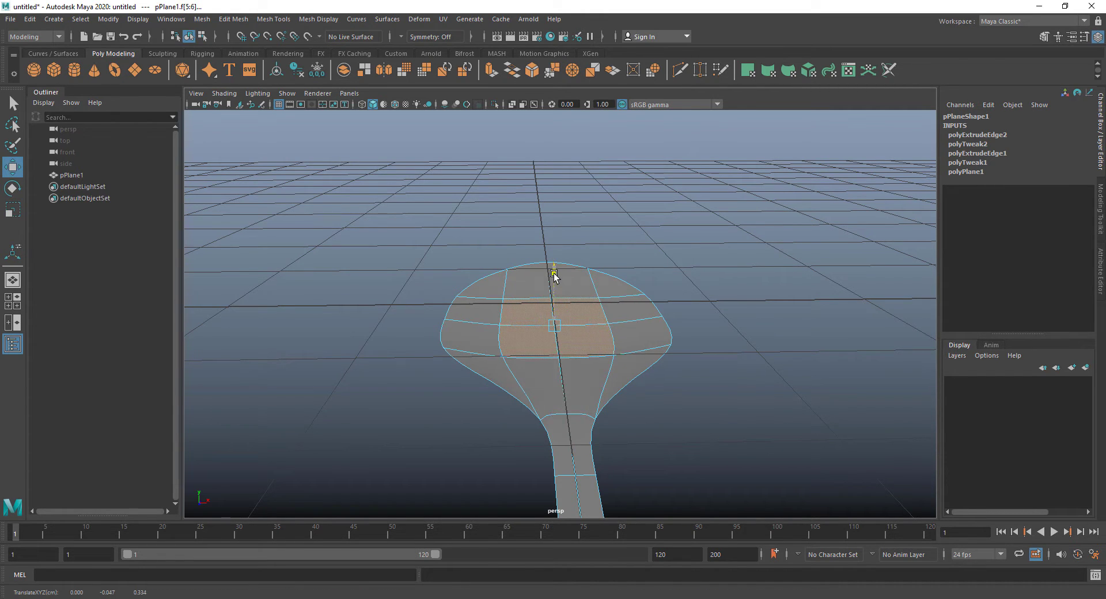
pyautogui.moveTo(554, 274); pyautogui.dragTo(555, 264)
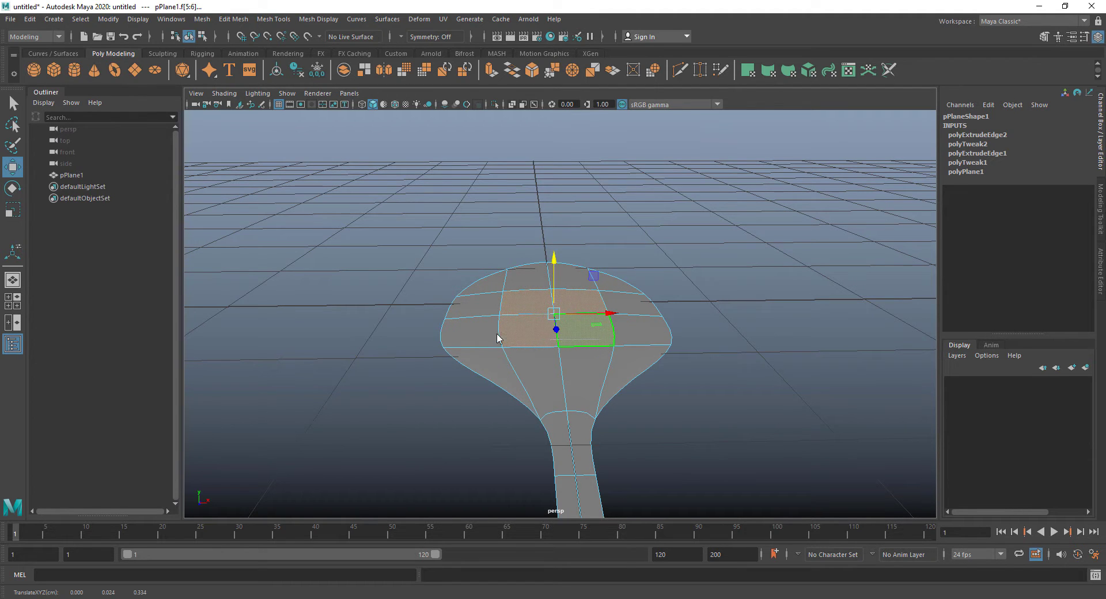
# Lower the three inner vertices along the blade's centre line along Y to form a midrib groove, and return to object selection.
pyautogui.press('F9')
pyautogui.moveTo(551, 318); pyautogui.dragTo(562, 364)
pyautogui.moveTo(558, 260); pyautogui.dragTo(662, 408)
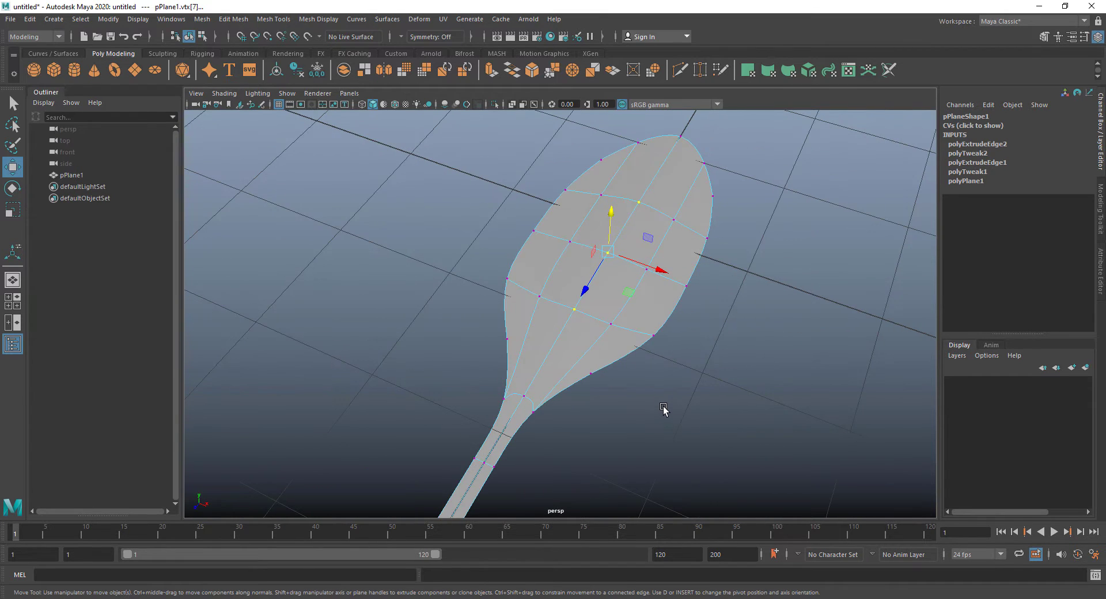
pyautogui.keyDown('alt'); pyautogui.moveTo(670, 342); pyautogui.dragTo(661, 305); pyautogui.keyUp('alt')
pyautogui.press('F8')
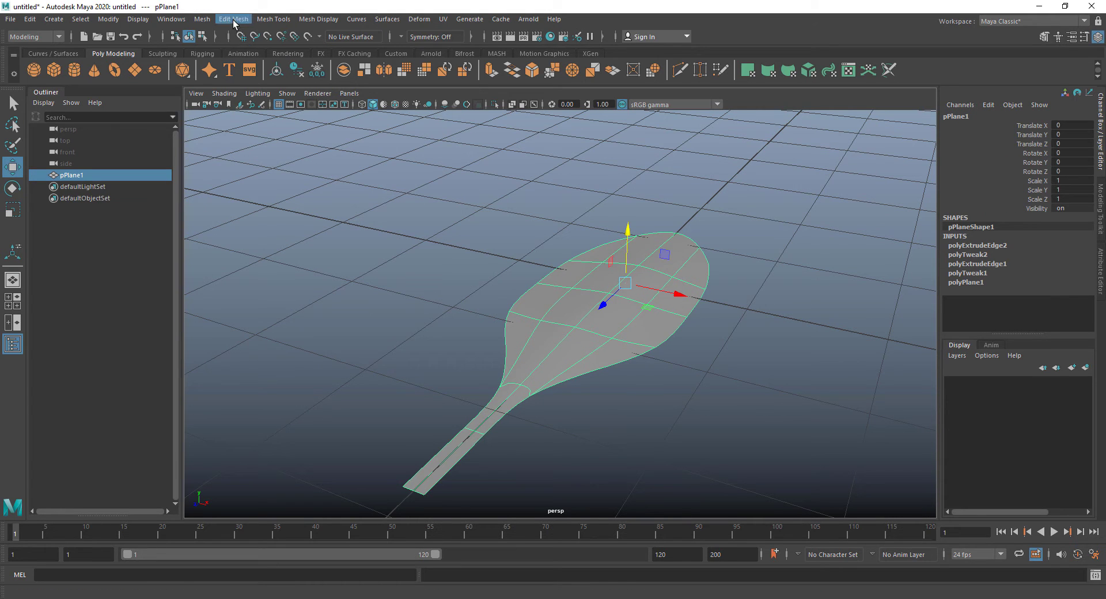
# Smooth the leaf mesh with 2 divisions and reselect the whole leaf object.
pyautogui.click(198, 22)
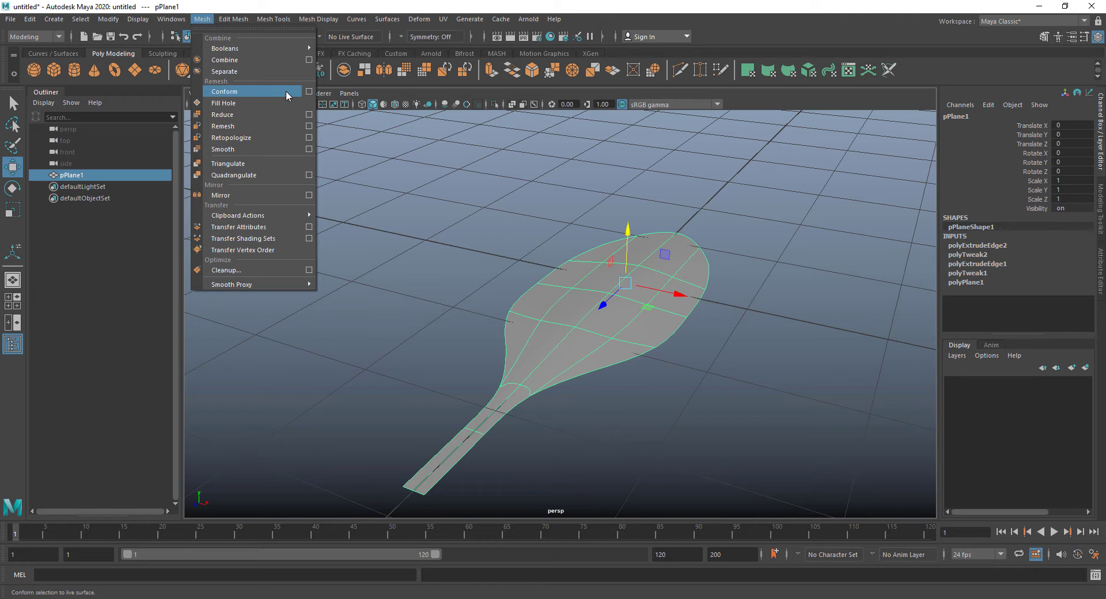
pyautogui.click(247, 150)
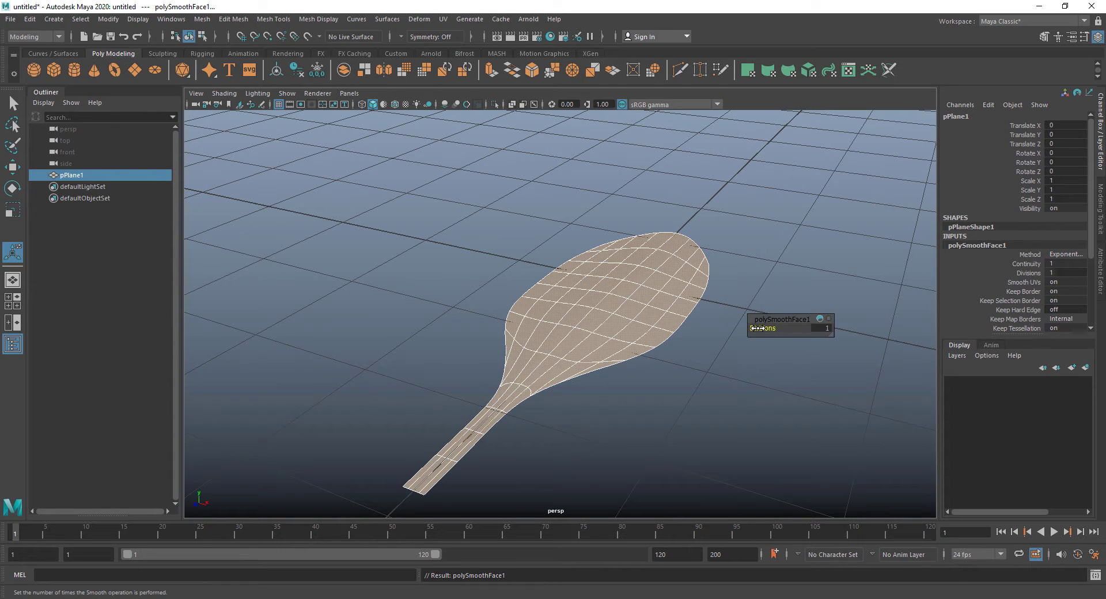
pyautogui.moveTo(756, 328); pyautogui.dragTo(761, 327)
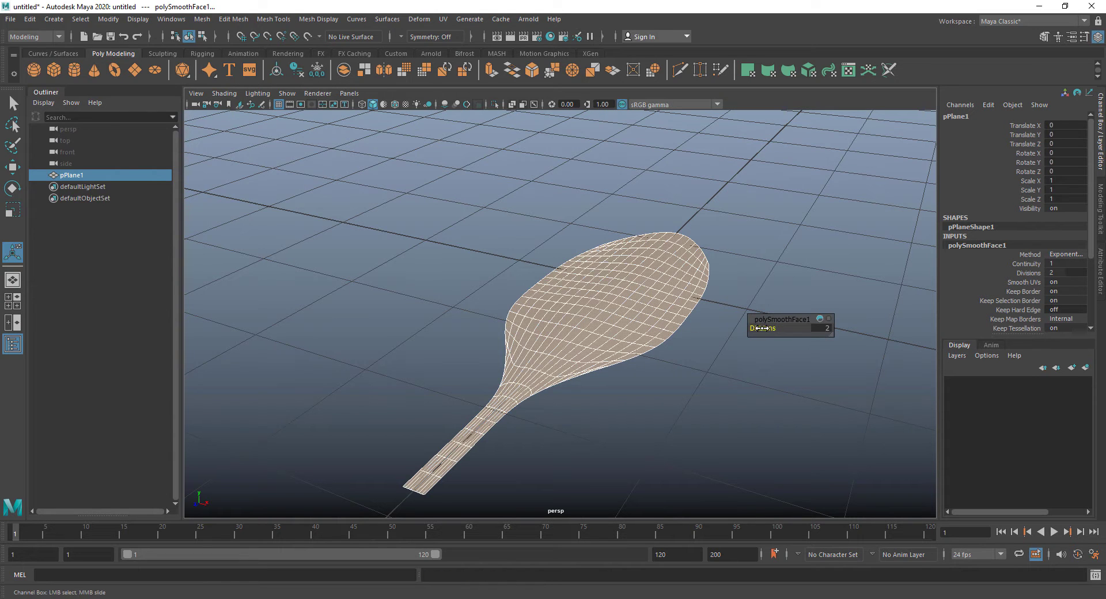
pyautogui.click(767, 252)
pyautogui.click(661, 294)
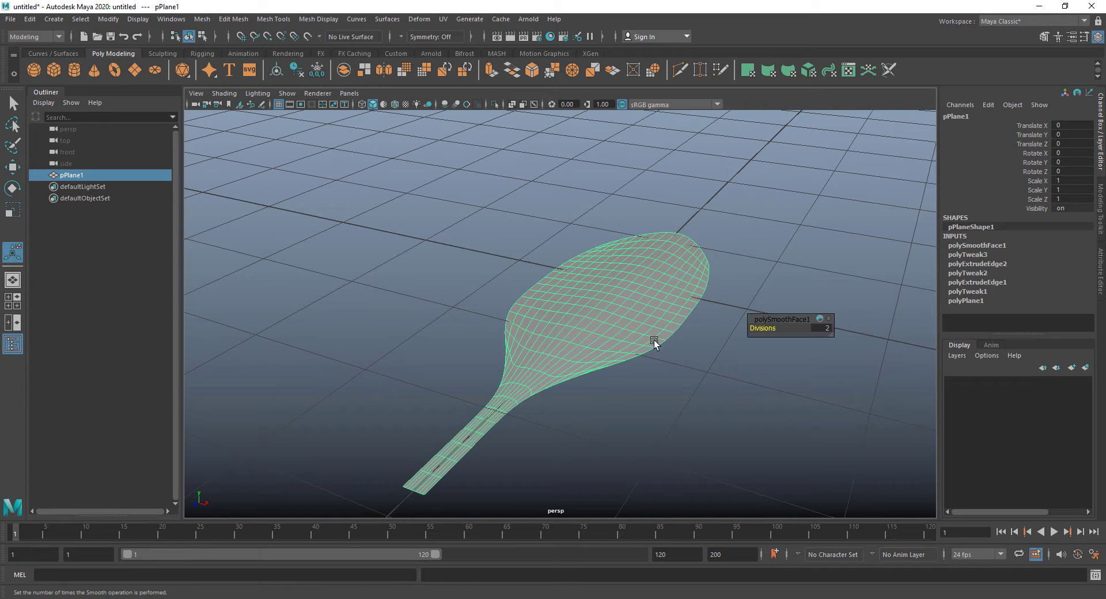
# Move the leaf's pivot to the end of the stem and place the leaf with that pivot at the grid origin.
pyautogui.keyDown('alt'); pyautogui.moveTo(605, 365); pyautogui.dragTo(505, 354); pyautogui.keyUp('alt')
pyautogui.press('w')
pyautogui.press('d')
pyautogui.scroll(2, 516, 309)
pyautogui.scroll(3, 390, 337)
pyautogui.press('d')
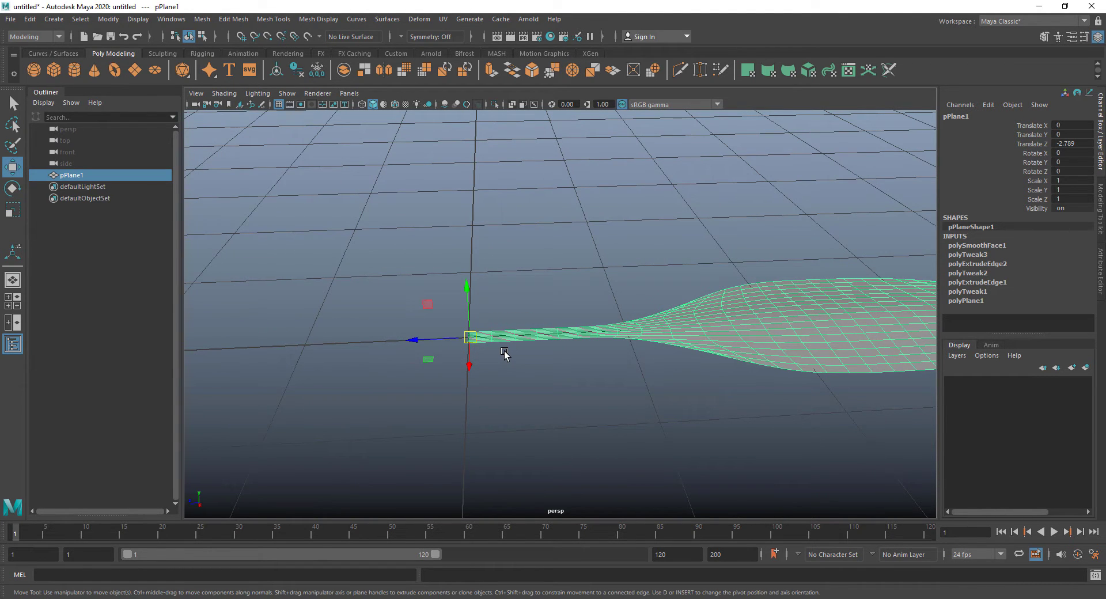
pyautogui.scroll(-3, 507, 352)
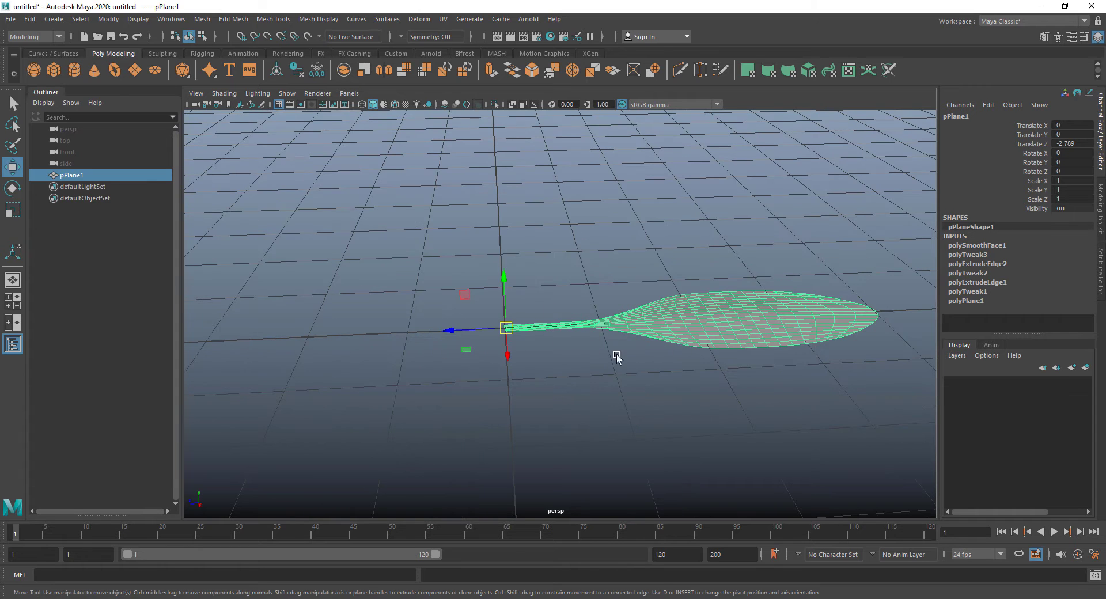
# Add a nonlinear Bend deformer to the leaf and set its curvature to about 75.63.
pyautogui.keyDown('alt'); pyautogui.moveTo(782, 340); pyautogui.dragTo(716, 318); pyautogui.keyUp('alt')
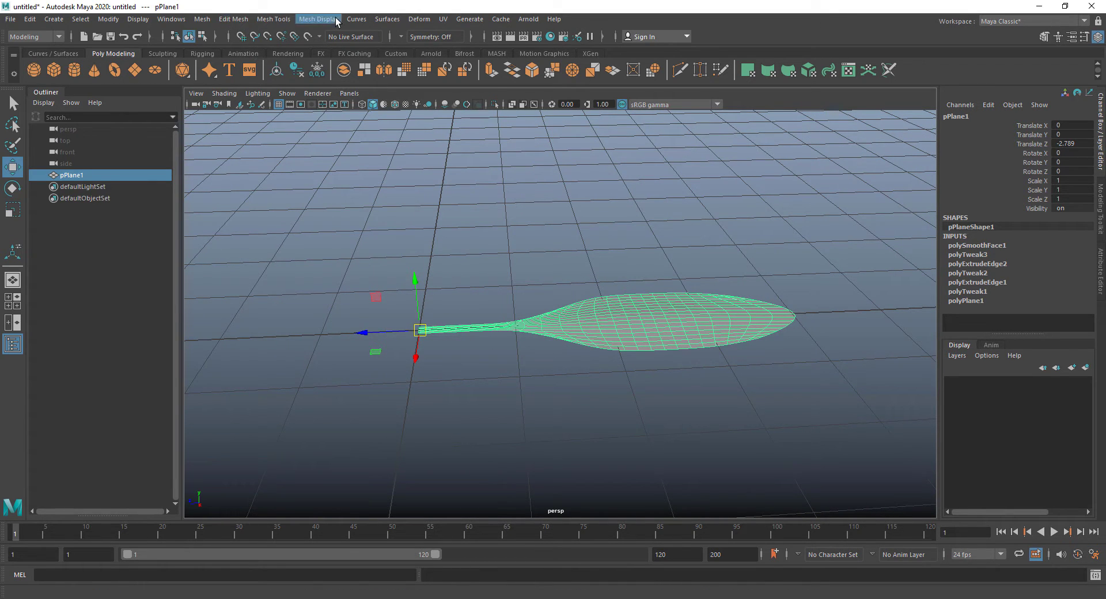
pyautogui.click(419, 20)
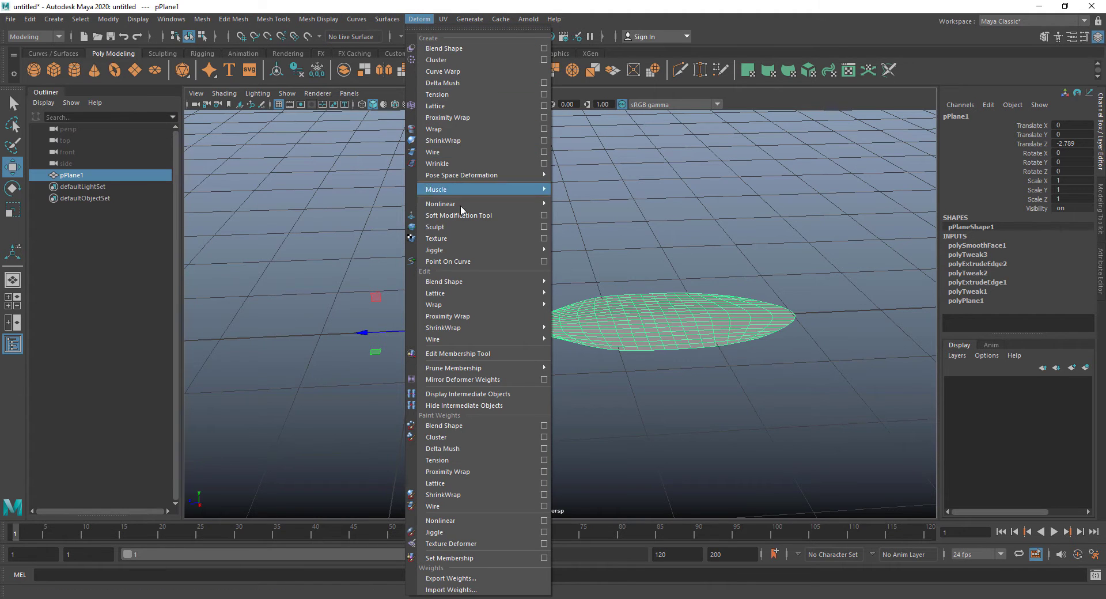
pyautogui.moveTo(483, 199)
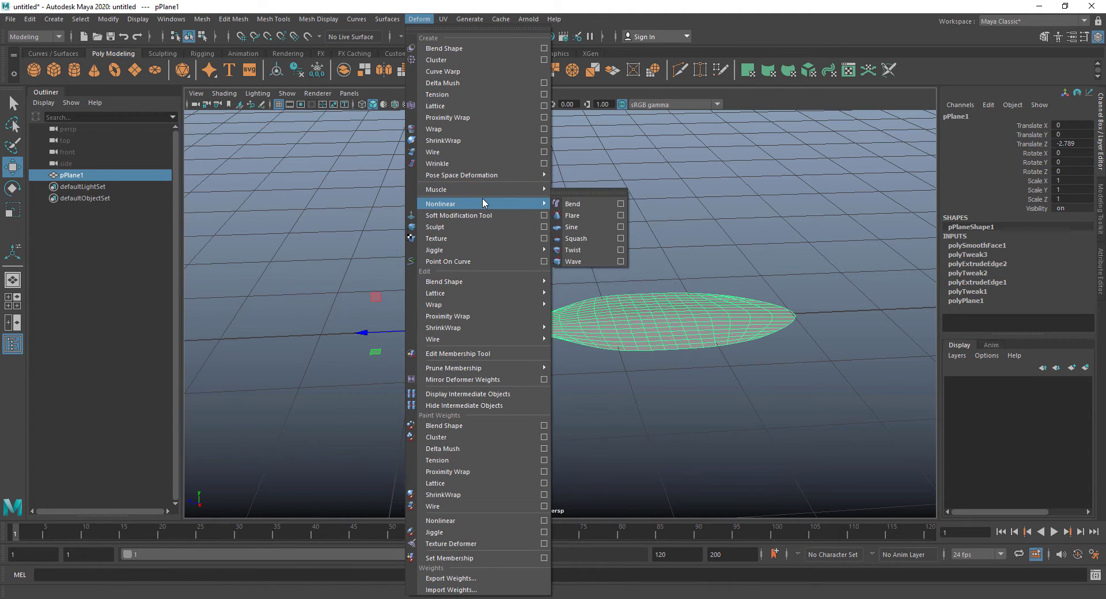
pyautogui.click(573, 204)
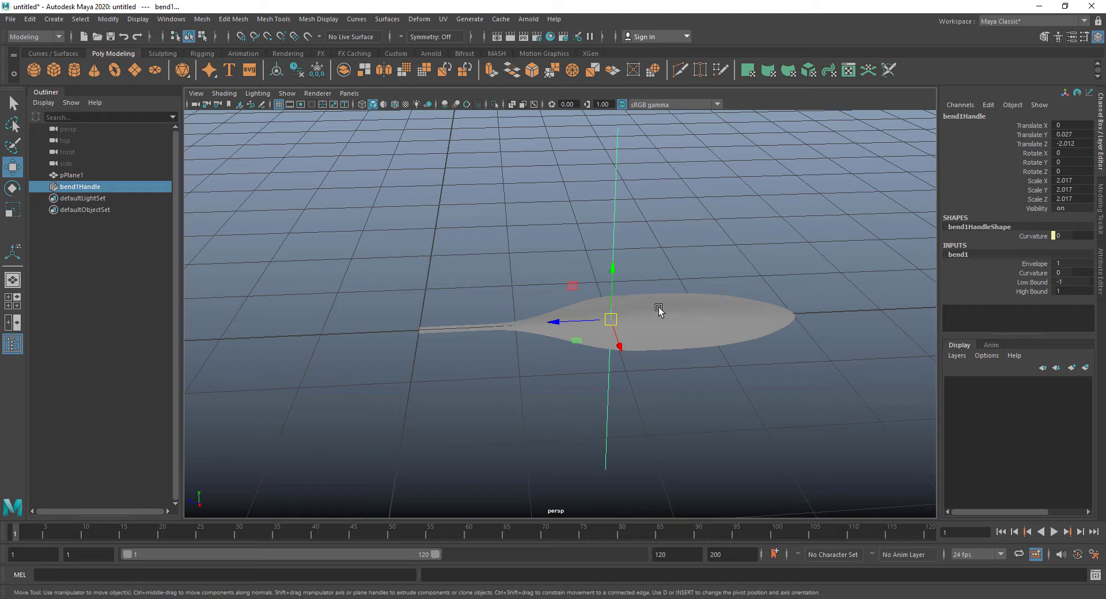
pyautogui.click(1029, 272)
pyautogui.moveTo(731, 300); pyautogui.dragTo(771, 296, button='middle')
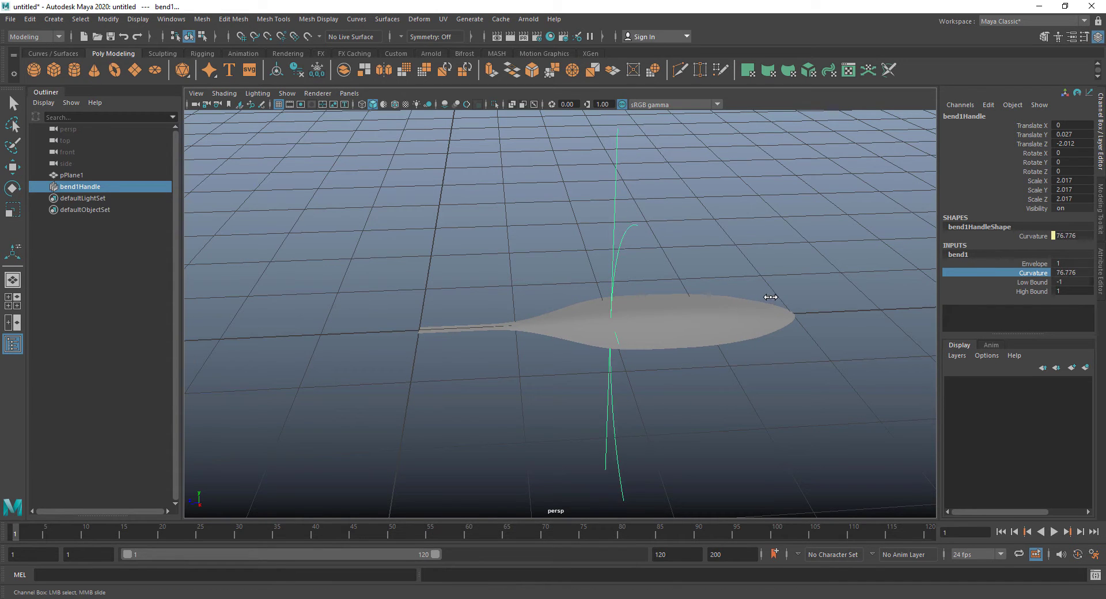
pyautogui.click(1034, 162)
pyautogui.moveTo(757, 242); pyautogui.dragTo(805, 229, button='middle')
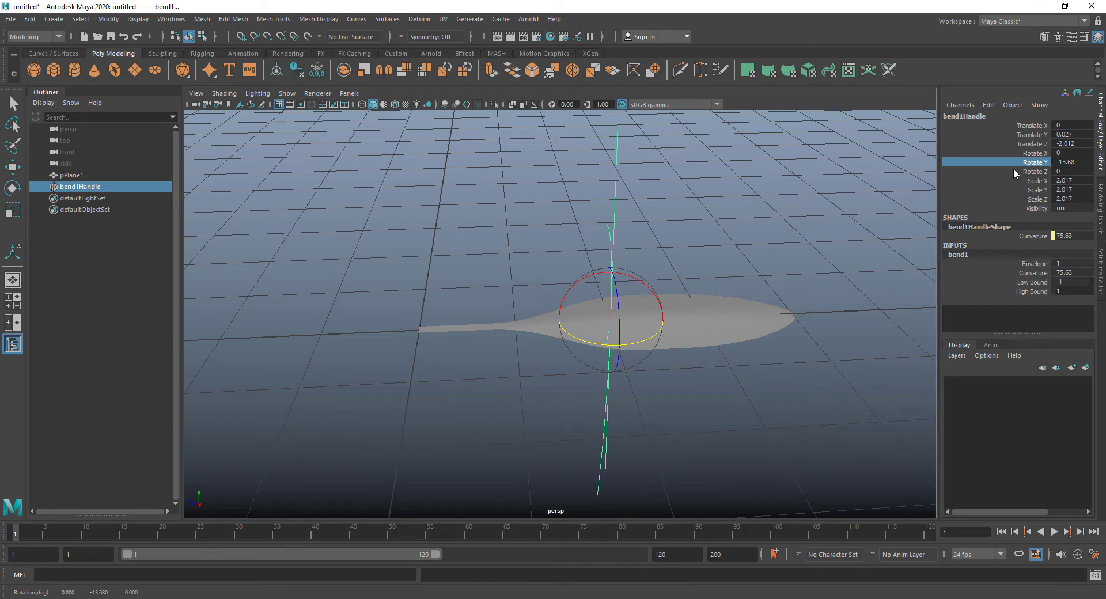
pyautogui.moveTo(1014, 173); pyautogui.dragTo(562, 222, button='middle')
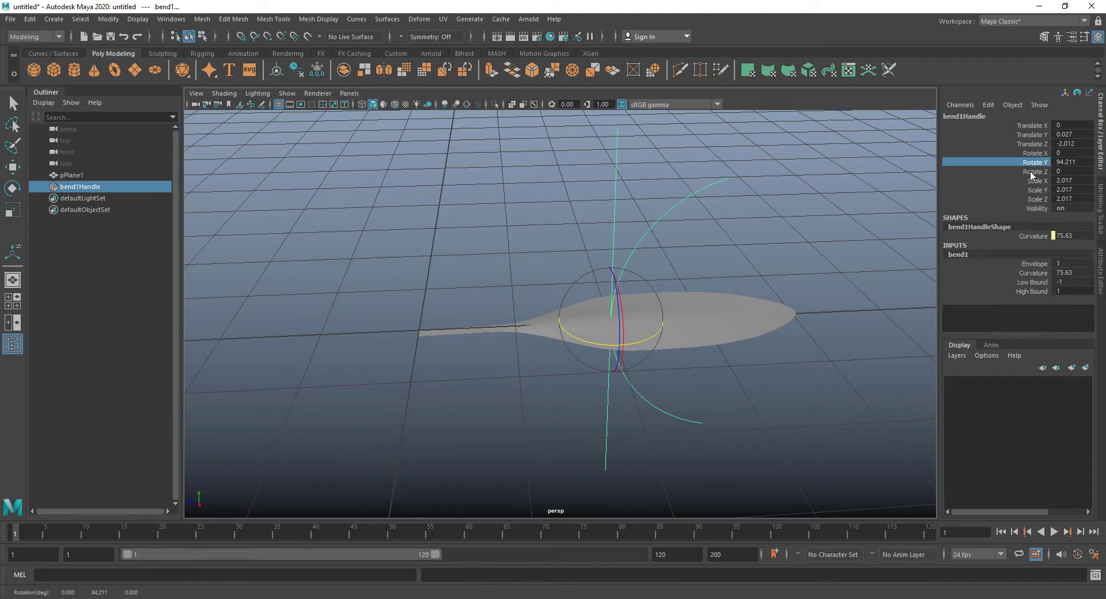
pyautogui.hotkey('ctrl', 'z')
# Rotate the bend handle to 90 in X, 0 in Y and 90 in Z so the bend follows the leaf's length.
pyautogui.click(1037, 154)
pyautogui.moveTo(835, 208); pyautogui.dragTo(1089, 168, button='middle')
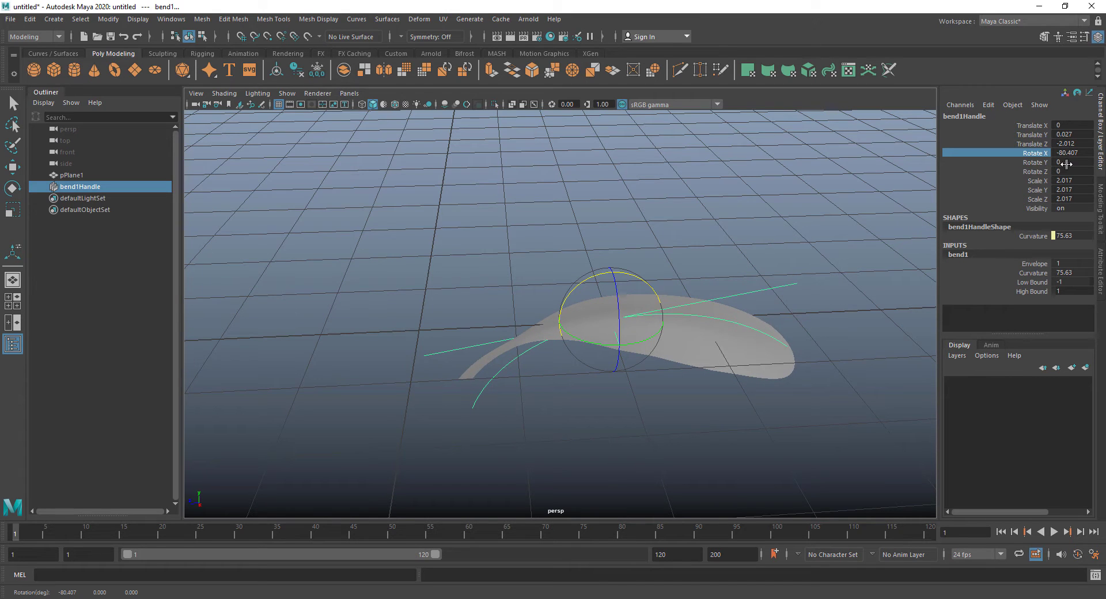
pyautogui.moveTo(1066, 164); pyautogui.dragTo(1080, 168)
pyautogui.write('90')
pyautogui.press('Return')
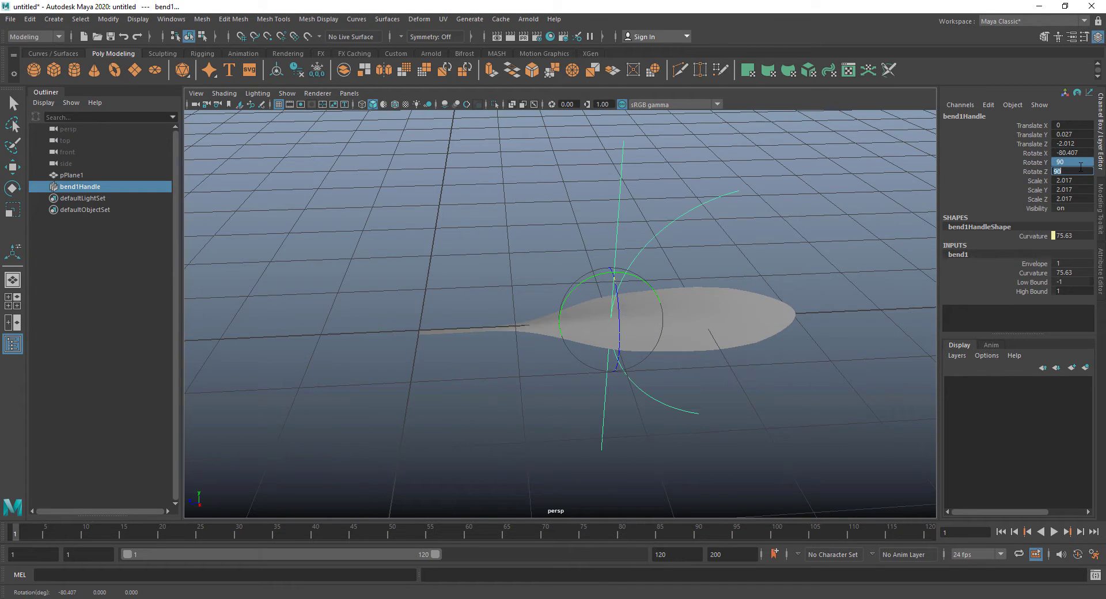
pyautogui.doubleClick(1085, 153)
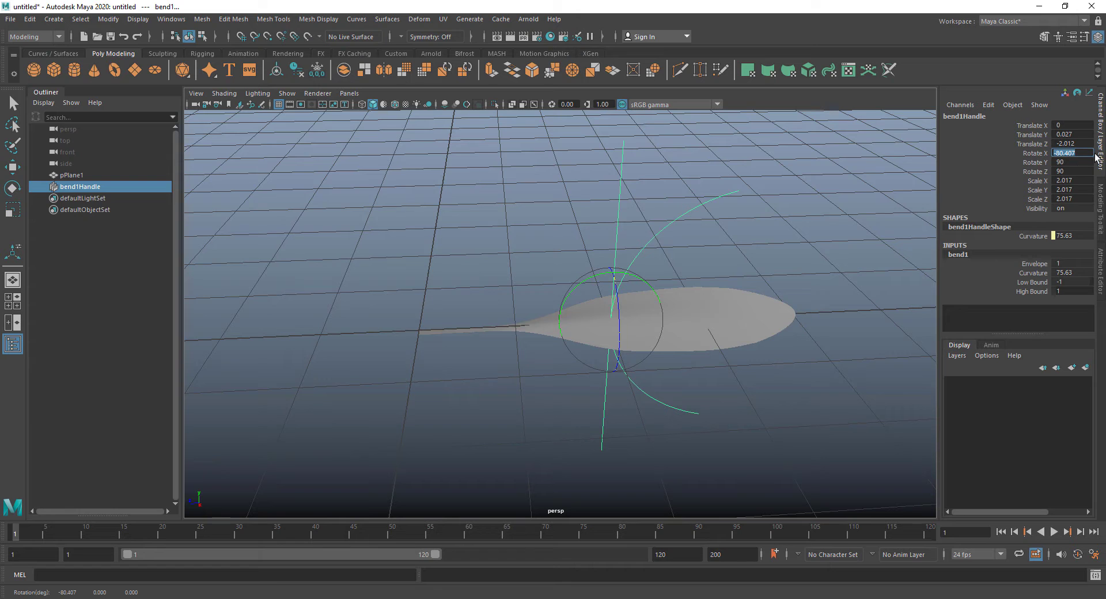
pyautogui.write('90')
pyautogui.press('Return')
pyautogui.doubleClick(1063, 163)
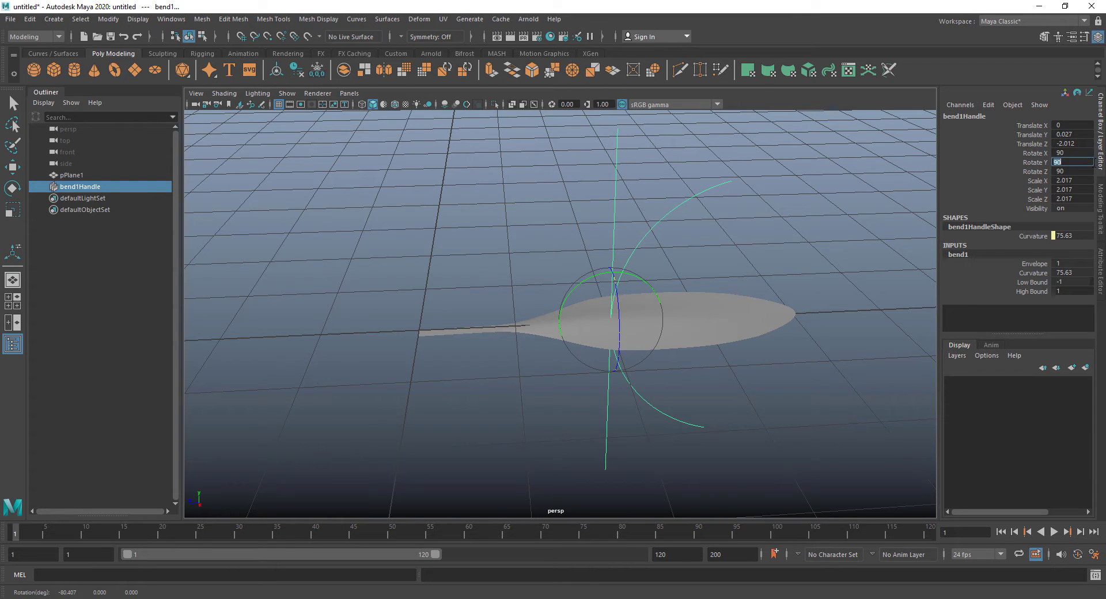
pyautogui.write('0')
pyautogui.press('Return')
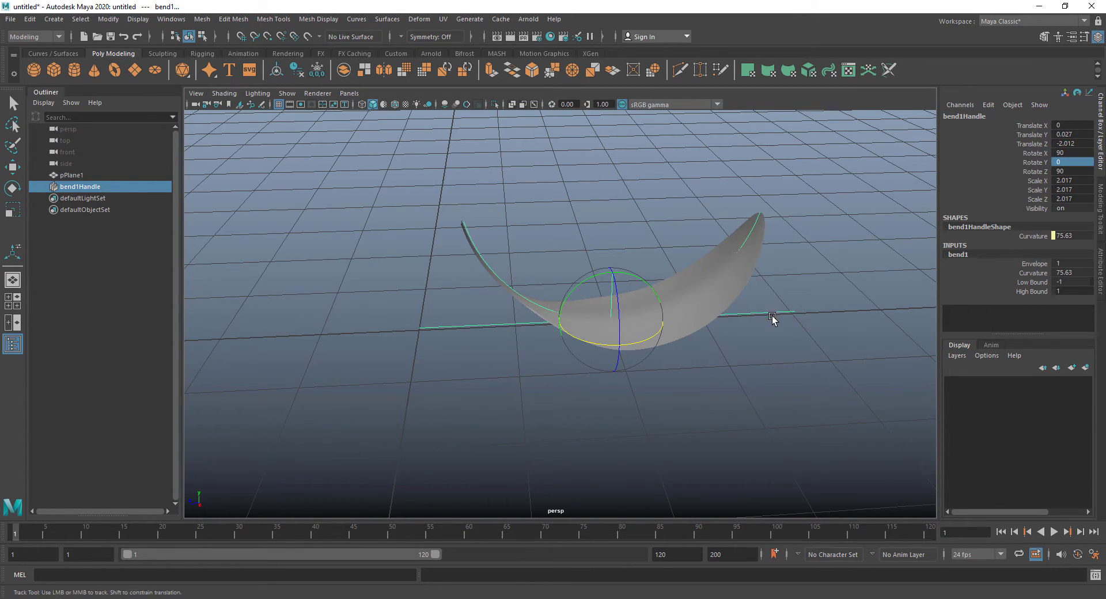
# Set the bend's curvature to -11.459 so the leaf tip and stem curve gently downward.
pyautogui.moveTo(1060, 273); pyautogui.dragTo(716, 331, button='middle')
pyautogui.moveTo(714, 332); pyautogui.dragTo(714, 331, button='middle')
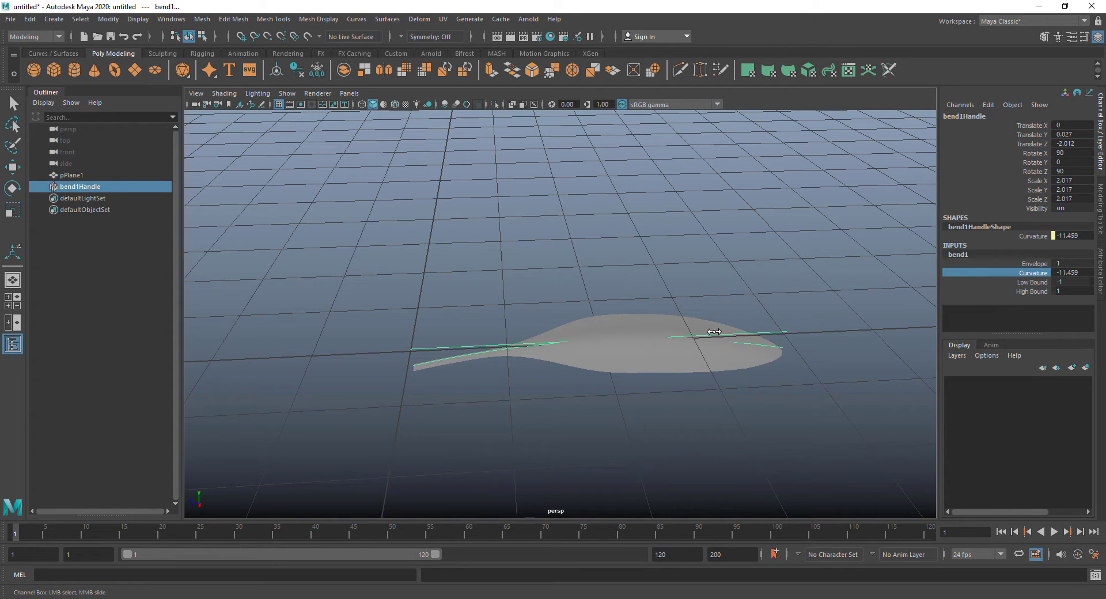
pyautogui.keyDown('alt'); pyautogui.moveTo(709, 386); pyautogui.dragTo(666, 354); pyautogui.keyUp('alt')
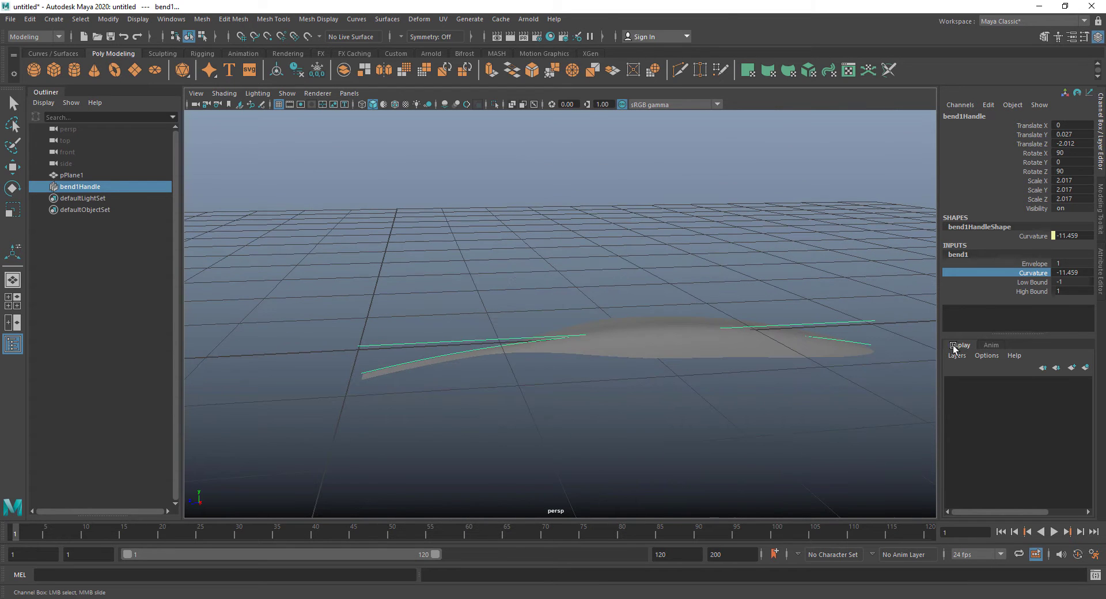
# Set the bend's low bound to -0.9 and its high bound to 0.2 to limit the bending at the stem.
pyautogui.click(1032, 282)
pyautogui.moveTo(669, 358)
pyautogui.mouseDown(button='middle')
pyautogui.moveTo(678, 358)
pyautogui.moveTo(670, 363)
pyautogui.mouseUp(button='middle')
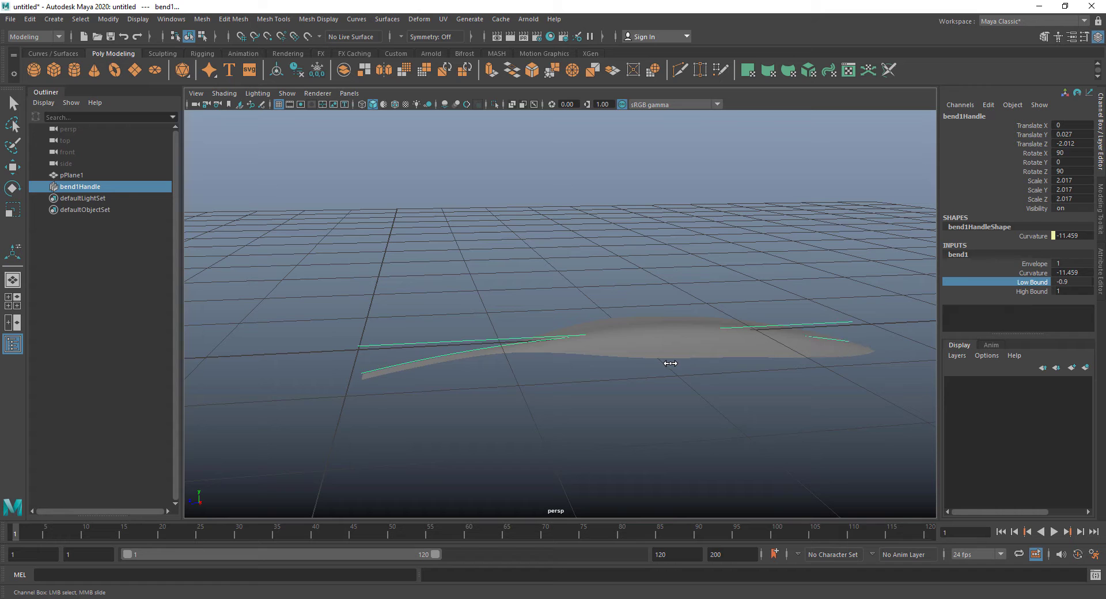
pyautogui.click(1026, 292)
pyautogui.moveTo(789, 302); pyautogui.dragTo(781, 304, button='middle')
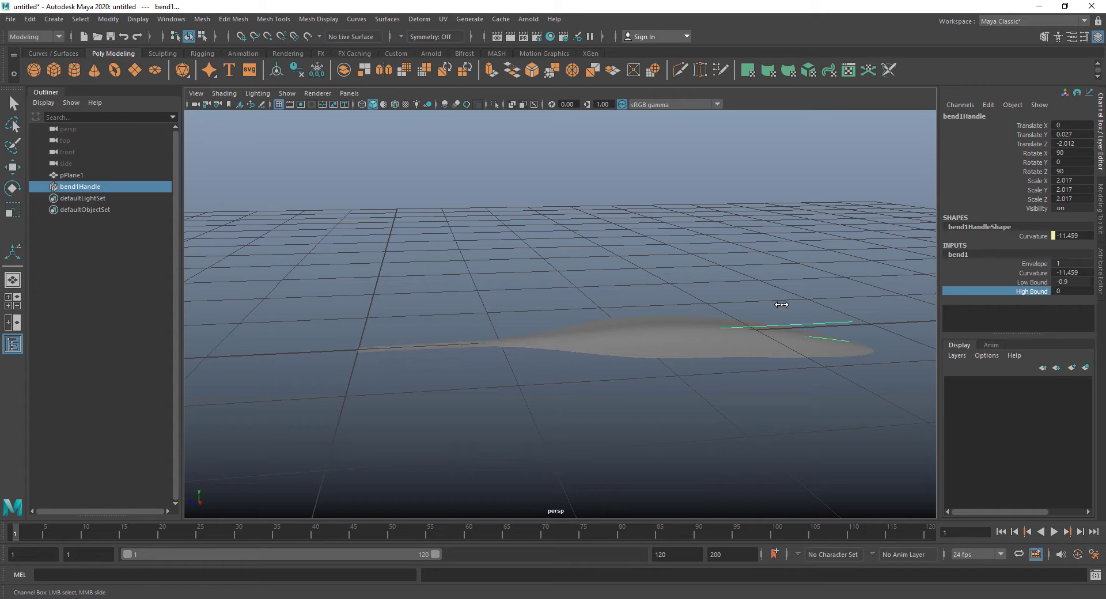
pyautogui.keyDown('alt'); pyautogui.moveTo(832, 375); pyautogui.dragTo(828, 369); pyautogui.keyUp('alt')
pyautogui.click(1033, 272)
pyautogui.moveTo(723, 297)
pyautogui.mouseDown(button='middle')
pyautogui.moveTo(744, 297)
pyautogui.moveTo(723, 304)
pyautogui.mouseUp(button='middle')
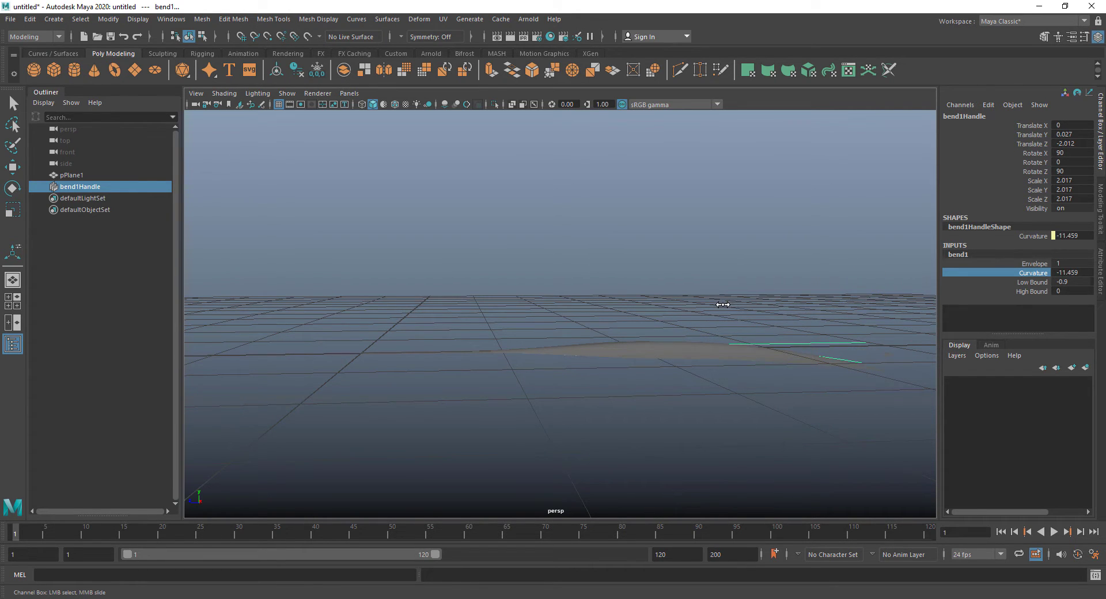
pyautogui.keyDown('alt'); pyautogui.moveTo(810, 341); pyautogui.dragTo(790, 370); pyautogui.keyUp('alt')
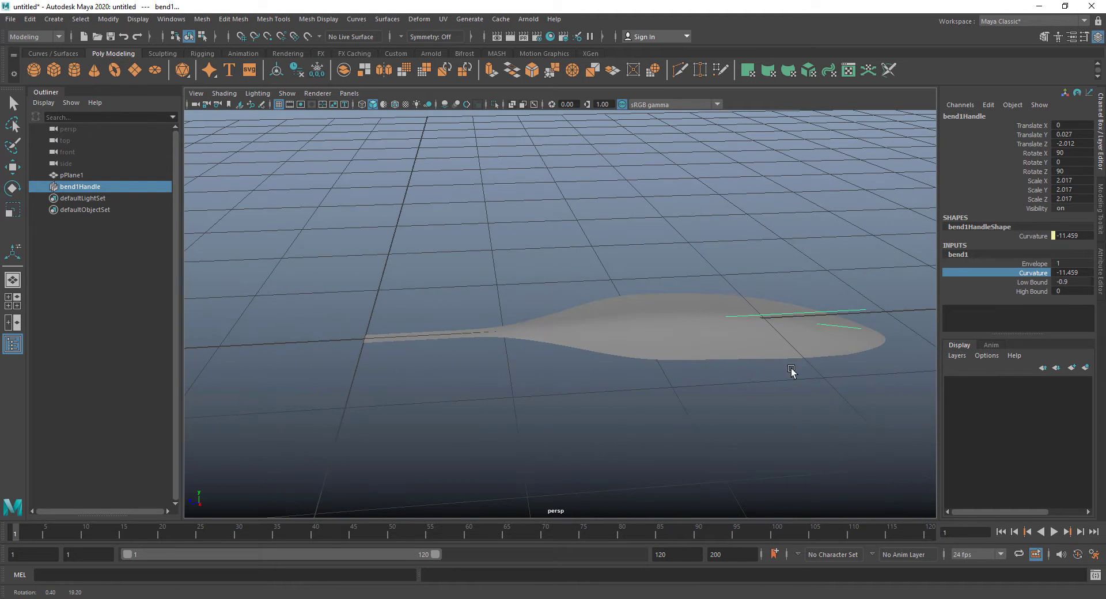
pyautogui.click(1036, 292)
pyautogui.moveTo(739, 300); pyautogui.dragTo(740, 300, button='middle')
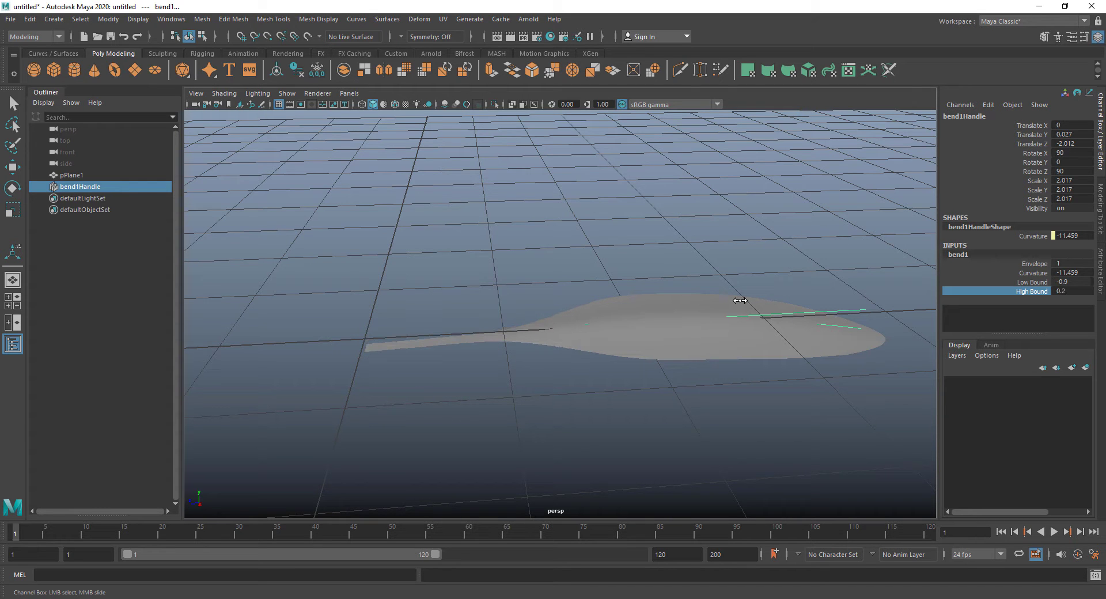
# Select the leaf mesh and raise it along Y to a Translate Y of 0.08.
pyautogui.keyDown('alt'); pyautogui.moveTo(782, 360); pyautogui.dragTo(785, 340); pyautogui.keyUp('alt')
pyautogui.press('w')
pyautogui.click(699, 352)
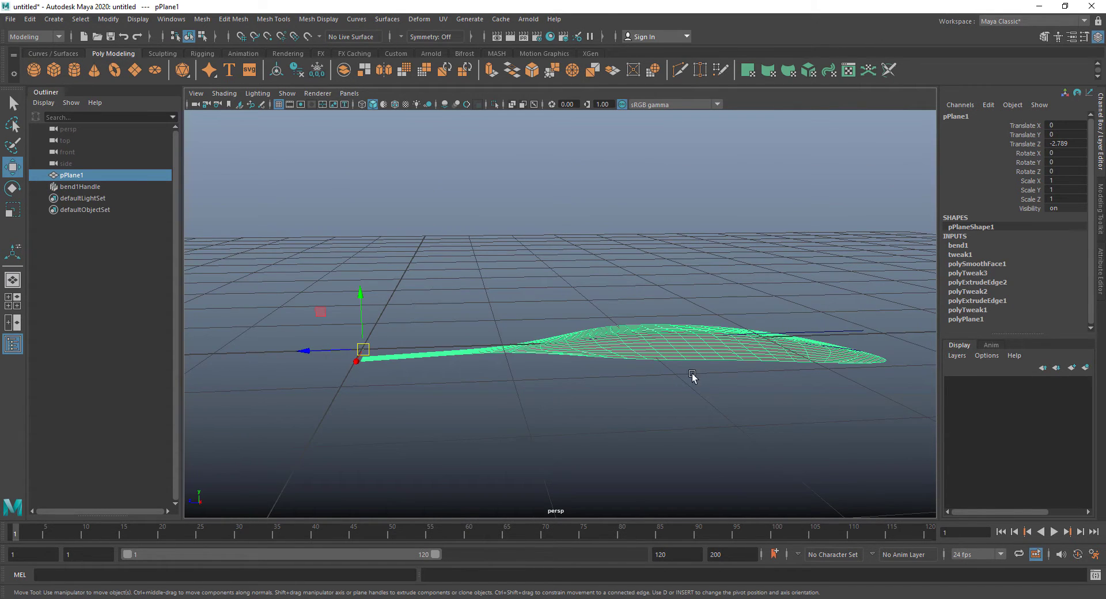
pyautogui.keyDown('alt'); pyautogui.moveTo(692, 377); pyautogui.dragTo(671, 361); pyautogui.keyUp('alt')
pyautogui.keyDown('alt'); pyautogui.moveTo(383, 346); pyautogui.dragTo(390, 347); pyautogui.keyUp('alt')
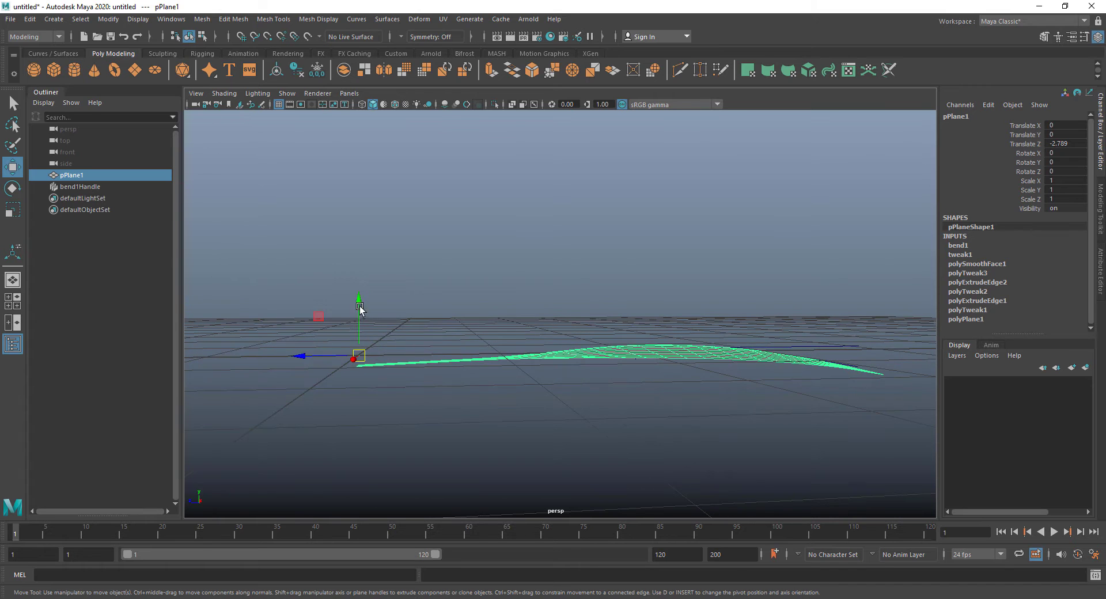
pyautogui.moveTo(358, 300); pyautogui.dragTo(356, 291)
pyautogui.scroll(3, 395, 353)
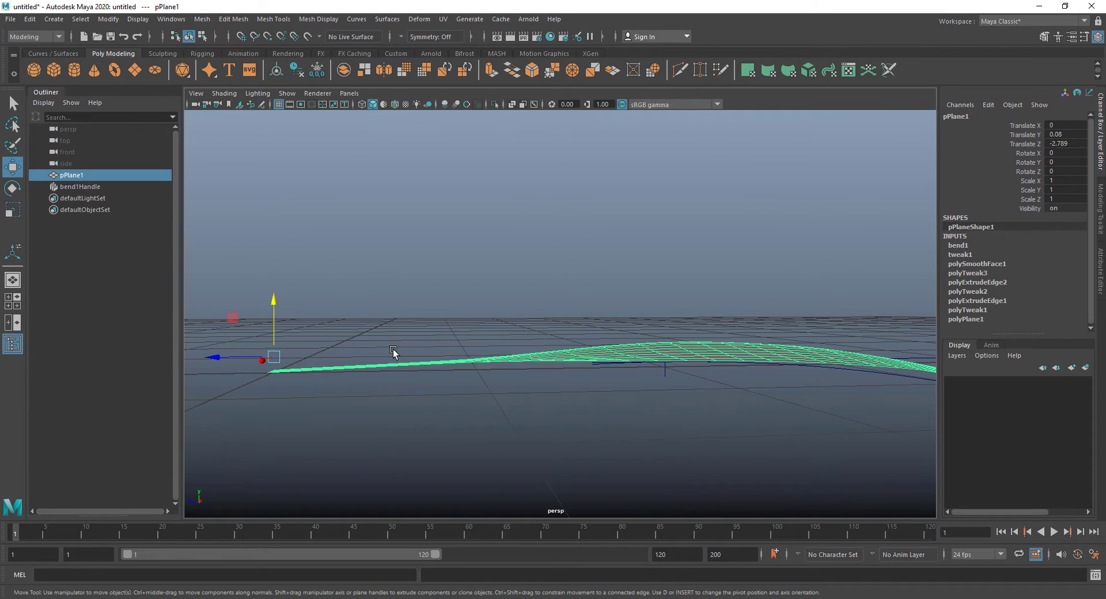
# Lower the leaf mesh's pivot along Y onto the outer end of the stem.
pyautogui.keyDown('alt'); pyautogui.moveTo(396, 353); pyautogui.dragTo(575, 344, button='middle'); pyautogui.keyUp('alt')
pyautogui.press('d')
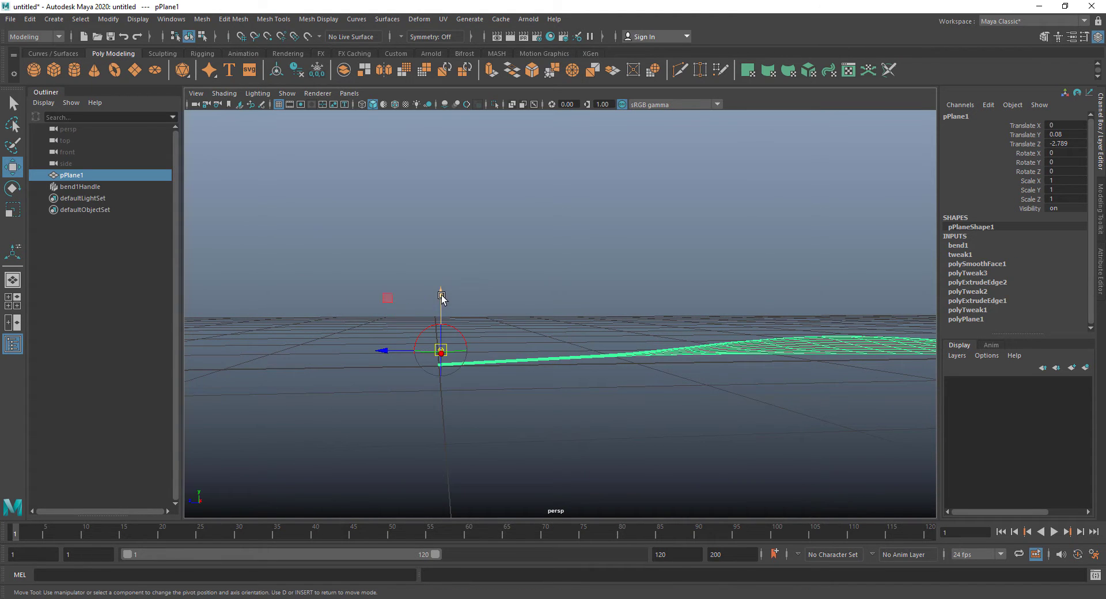
pyautogui.moveTo(441, 296); pyautogui.dragTo(441, 311)
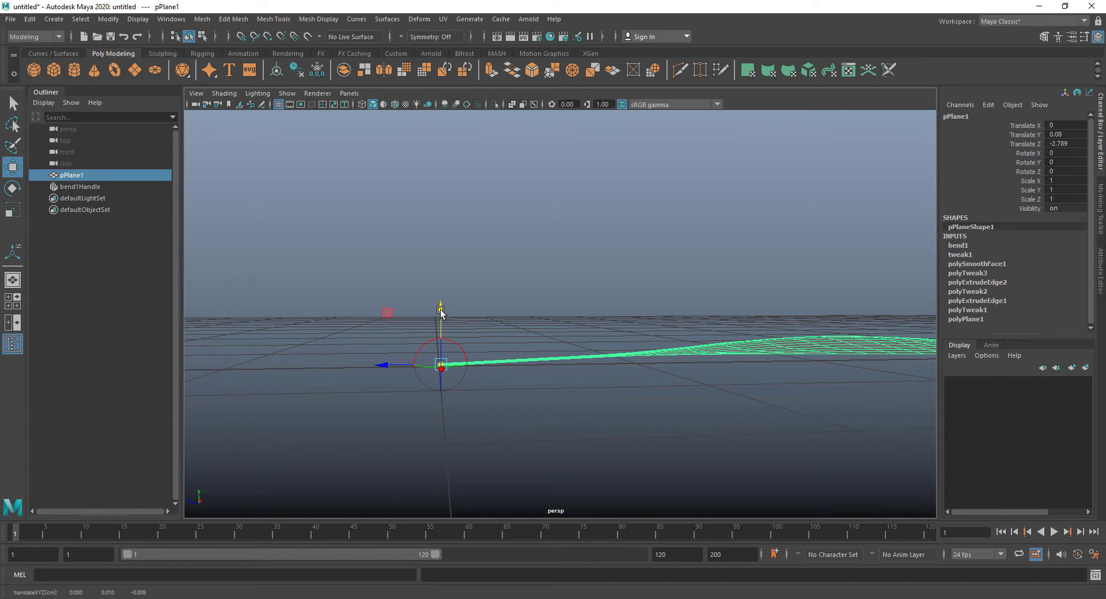
pyautogui.press('d')
pyautogui.keyDown('alt'); pyautogui.moveTo(661, 328); pyautogui.dragTo(731, 337); pyautogui.keyUp('alt')
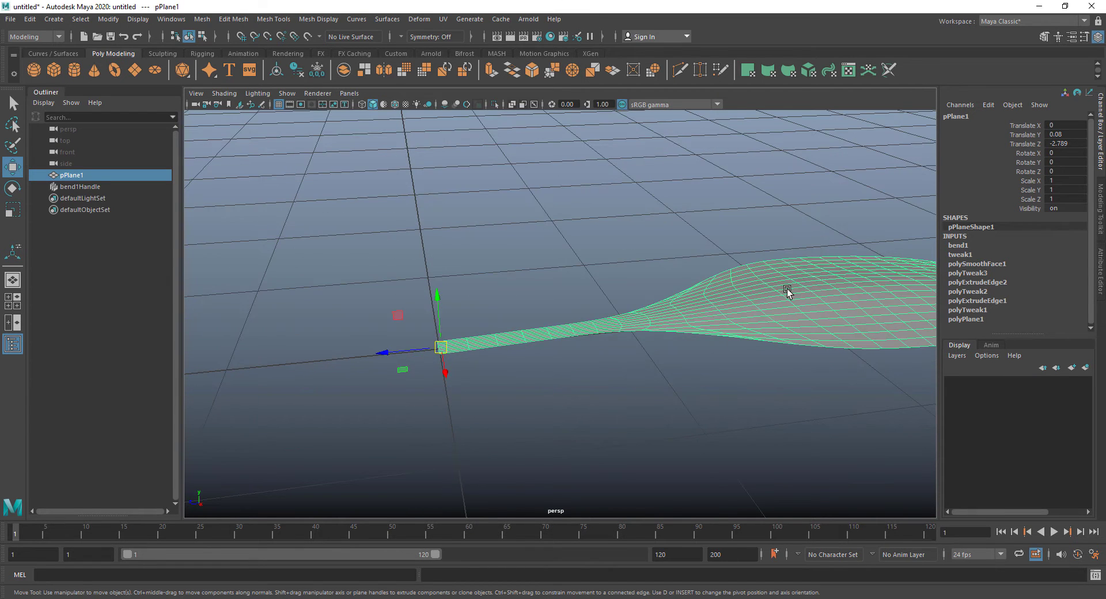
# Delete the leaf mesh's construction history to bake in the bend, and deselect the leaf.
pyautogui.keyDown('alt'); pyautogui.moveTo(787, 292); pyautogui.dragTo(766, 307); pyautogui.keyUp('alt')
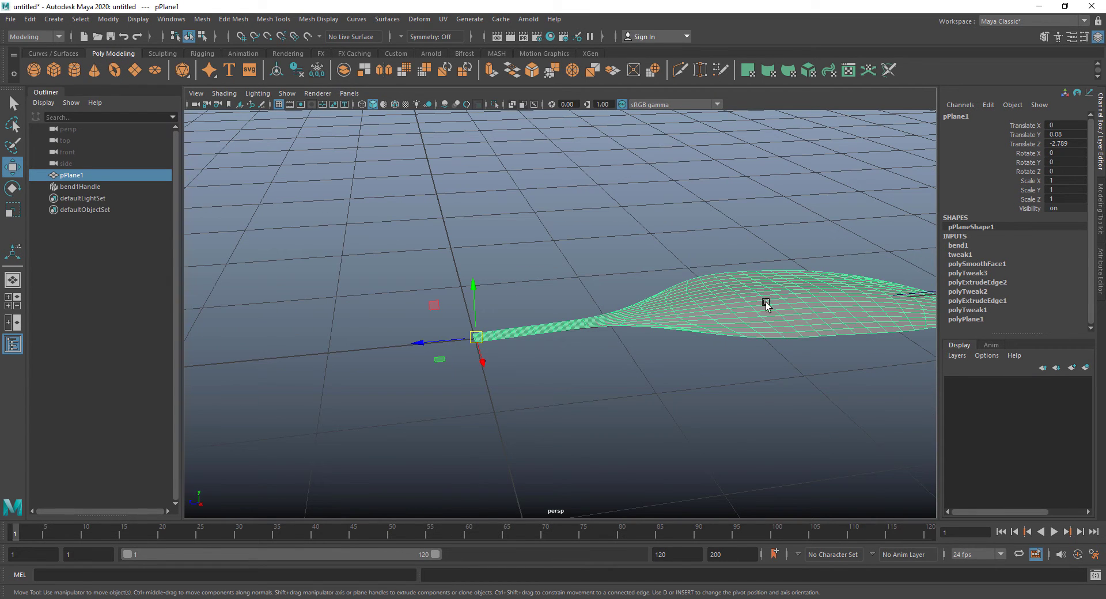
pyautogui.click(30, 19)
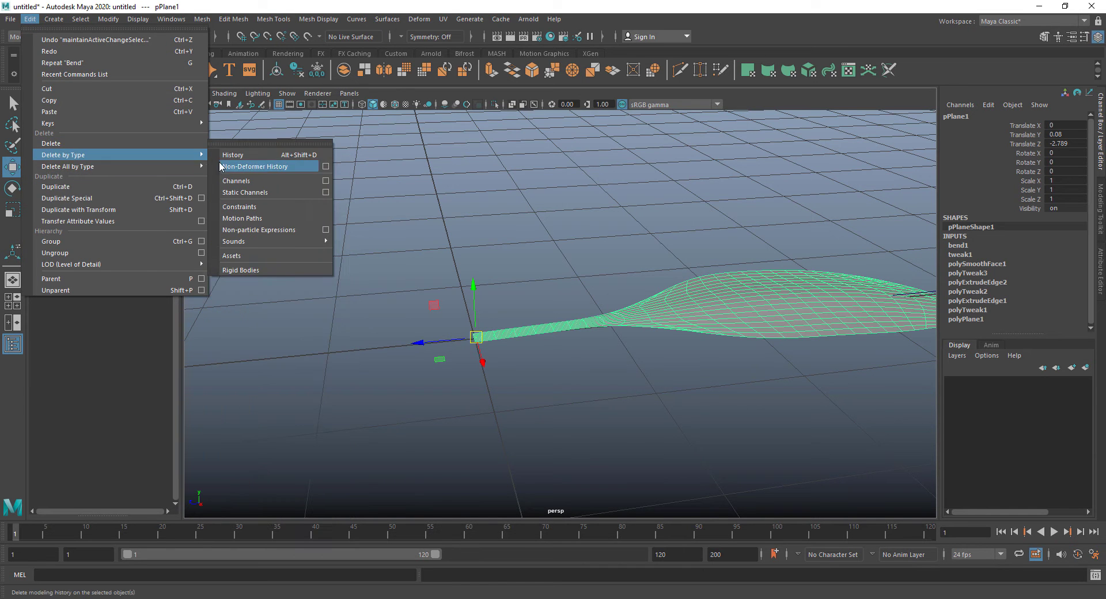
pyautogui.click(237, 157)
pyautogui.click(662, 241)
pyautogui.keyDown('alt'); pyautogui.moveTo(666, 239); pyautogui.dragTo(673, 304); pyautogui.keyUp('alt')
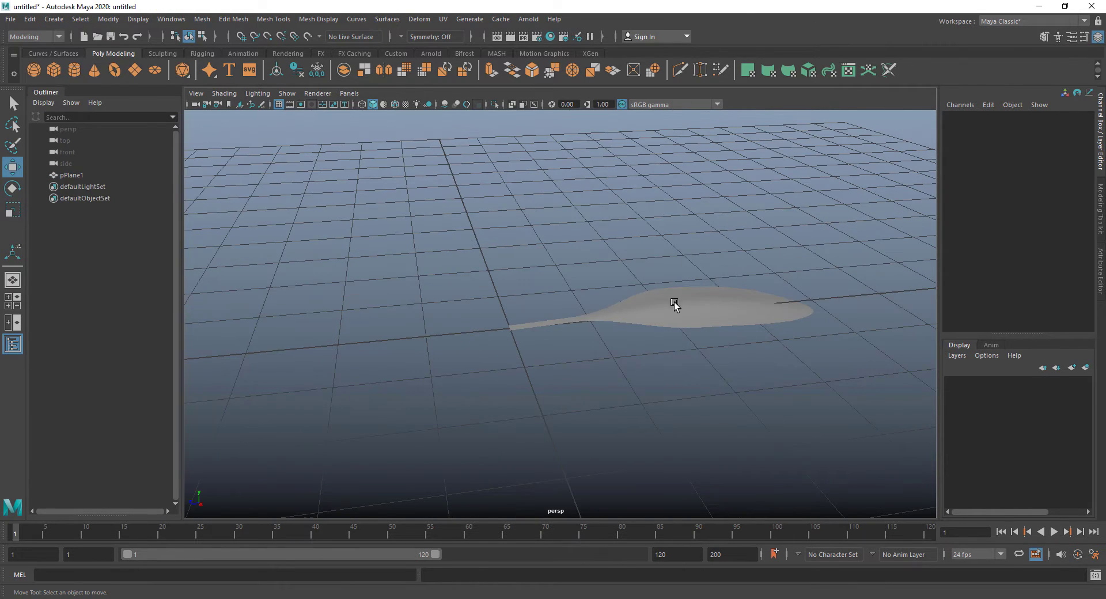
# Assign a new Arnold aiStandardSurface material to the leaf mesh.
pyautogui.click(674, 306)
pyautogui.keyDown('alt'); pyautogui.moveTo(766, 323); pyautogui.dragTo(747, 317); pyautogui.keyUp('alt')
pyautogui.keyDown('alt'); pyautogui.moveTo(747, 317); pyautogui.dragTo(578, 280, button='middle'); pyautogui.keyUp('alt')
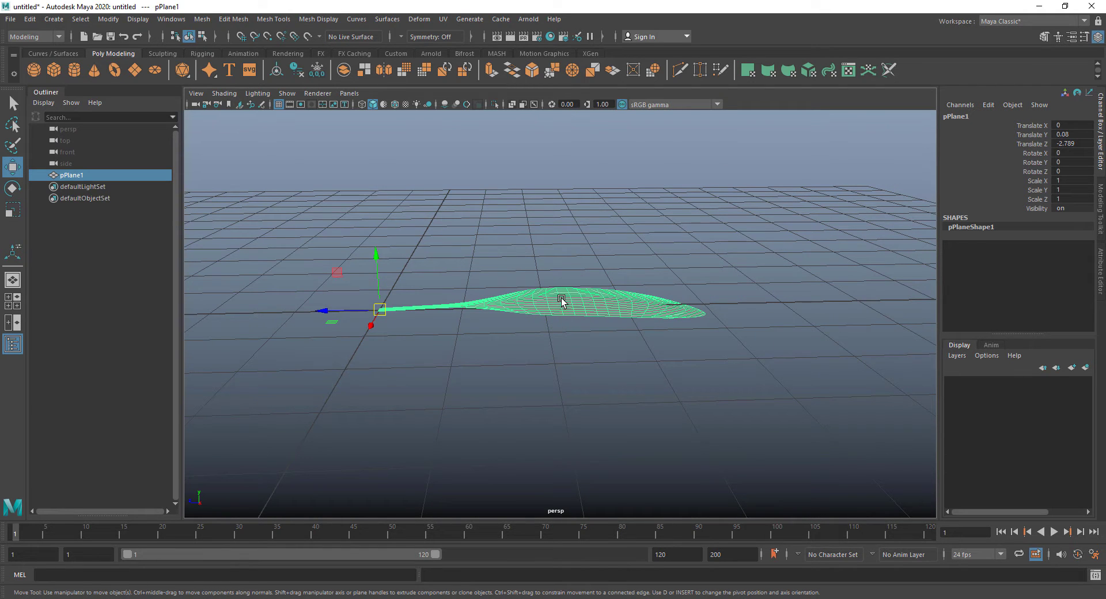
pyautogui.moveTo(561, 300); pyautogui.dragTo(559, 589, button='right')
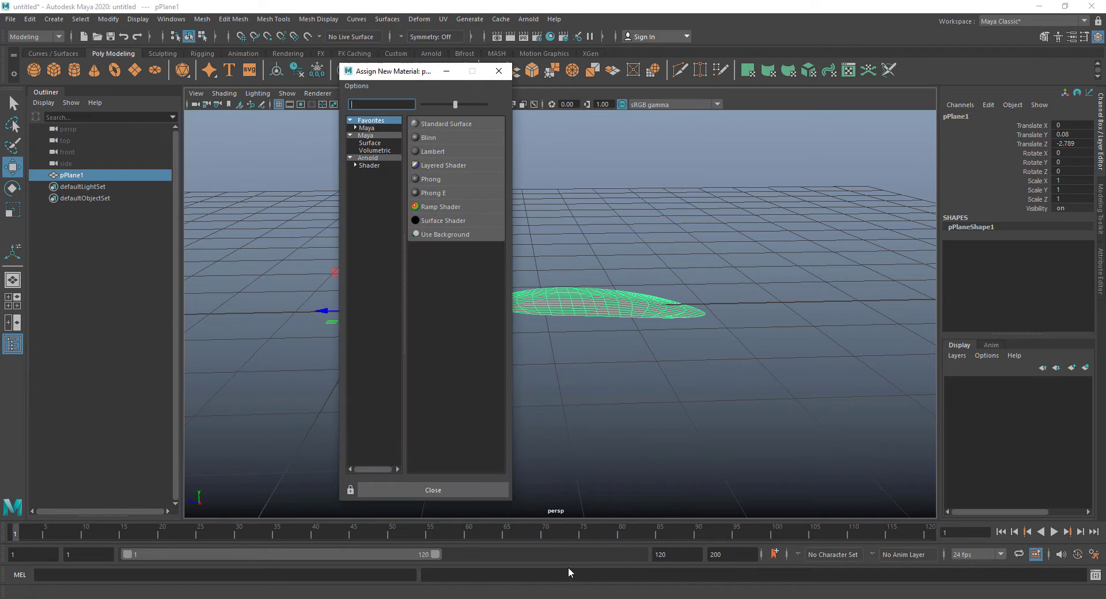
pyautogui.click(372, 157)
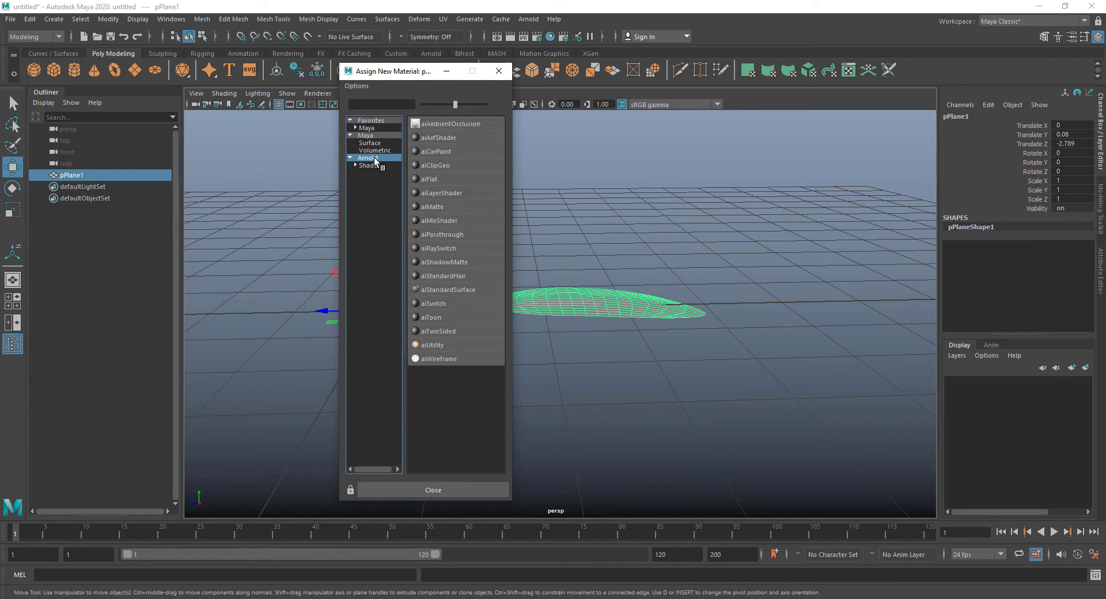
pyautogui.click(454, 289)
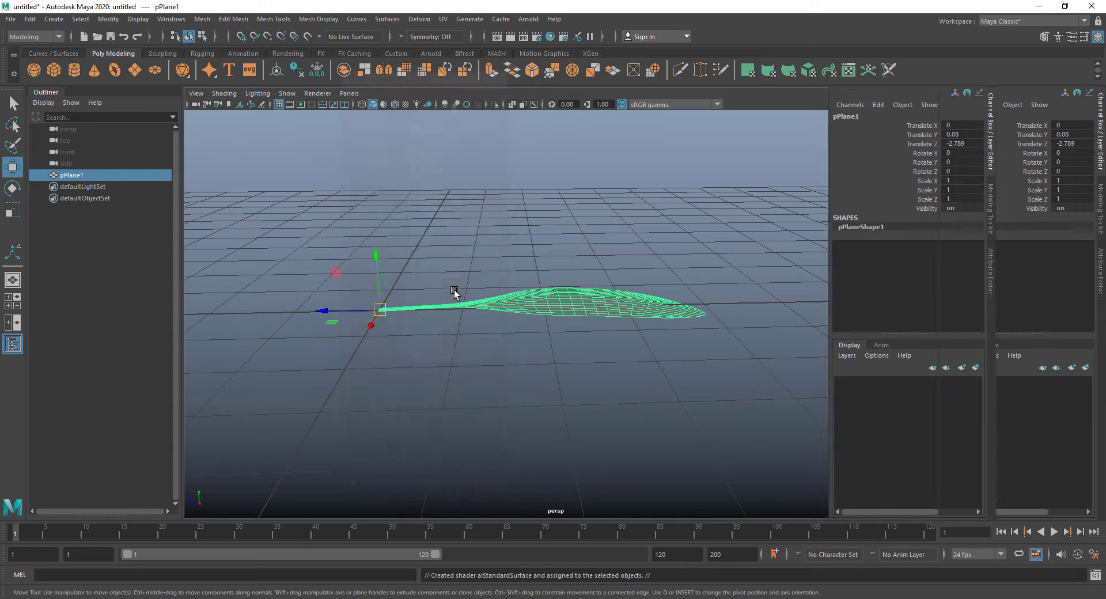
# Set the leaf material's base colour to dark green with H 110.76, S 1.000 and V 0.303.
pyautogui.click(965, 113)
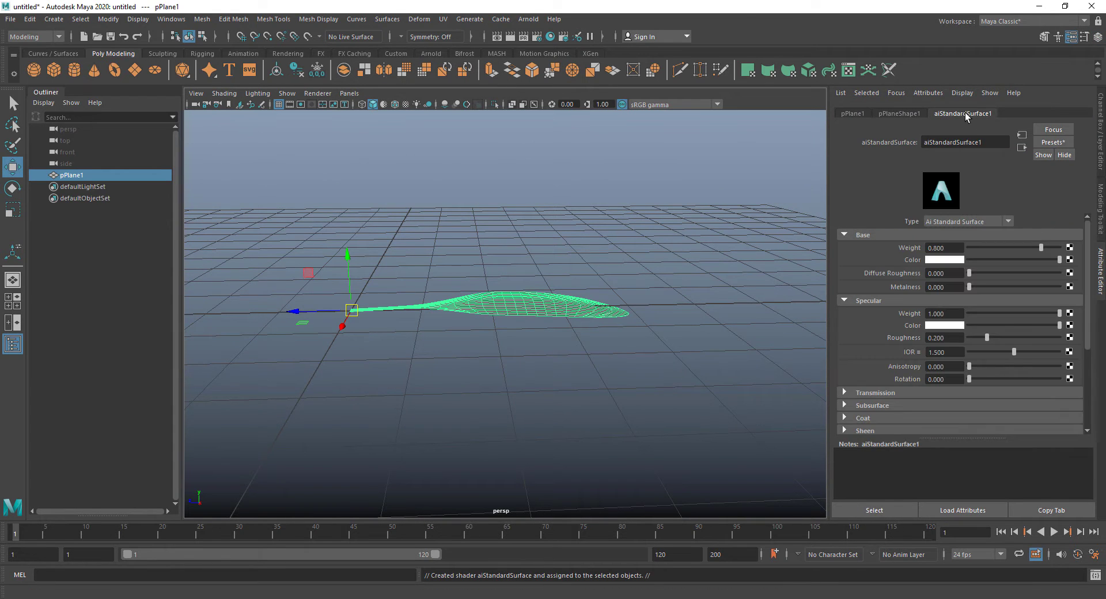
pyautogui.click(938, 259)
pyautogui.click(903, 289)
pyautogui.moveTo(923, 303); pyautogui.dragTo(992, 304)
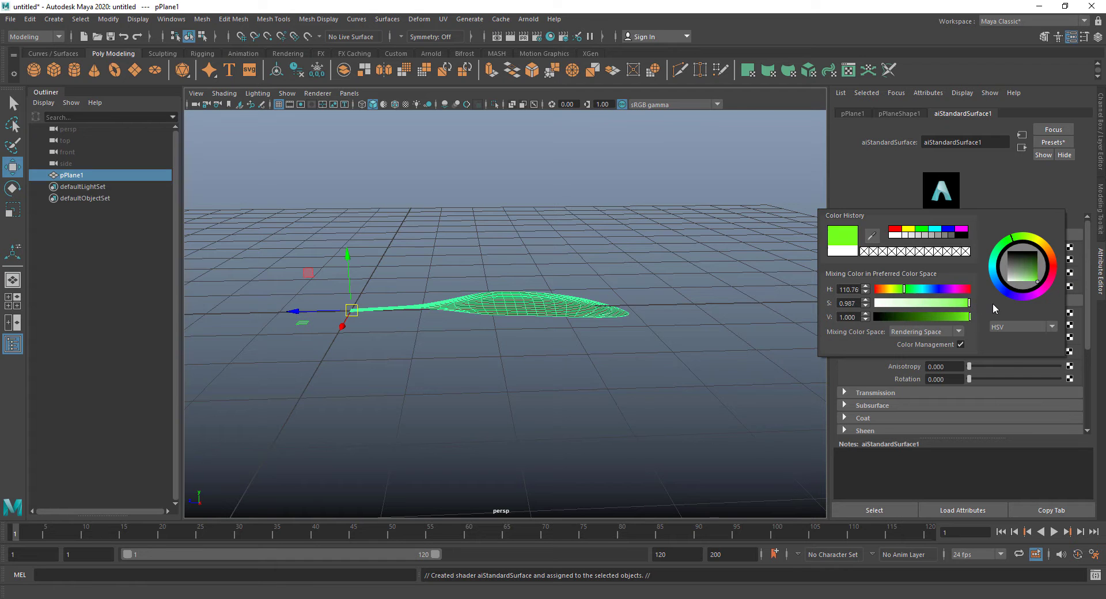
pyautogui.click(935, 316)
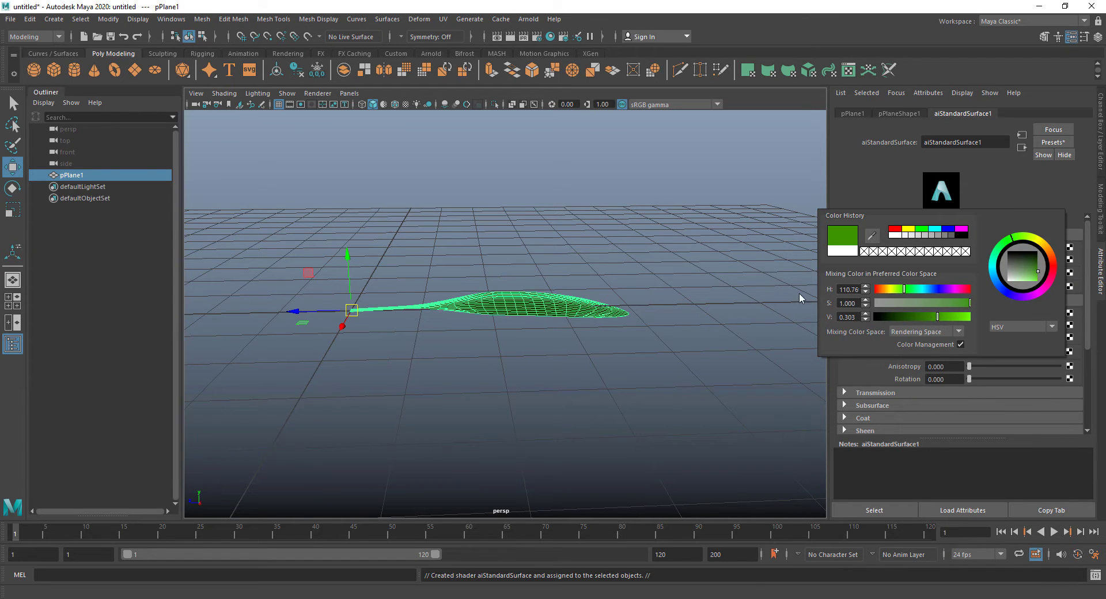
pyautogui.click(592, 286)
pyautogui.keyDown('alt'); pyautogui.moveTo(592, 287); pyautogui.dragTo(609, 341); pyautogui.keyUp('alt')
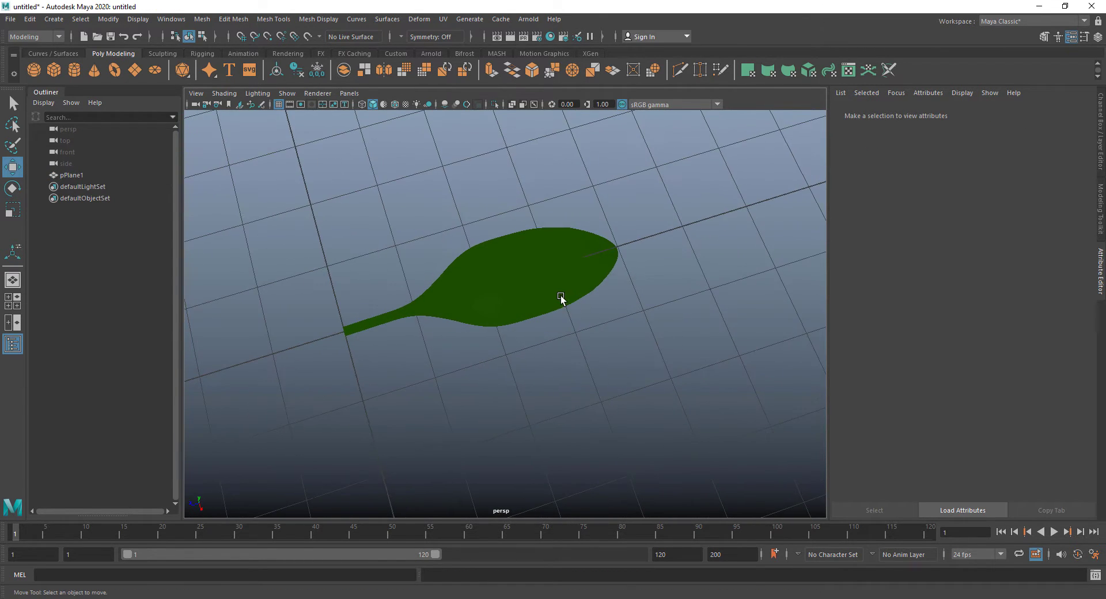
# Examine the green leaf from several angles and distances.
pyautogui.click(560, 297)
pyautogui.click(678, 282)
pyautogui.keyDown('alt'); pyautogui.moveTo(679, 281); pyautogui.dragTo(667, 341); pyautogui.keyUp('alt')
pyautogui.scroll(3, 577, 316)
pyautogui.click(528, 309)
pyautogui.scroll(-3, 625, 318)
pyautogui.click(628, 298)
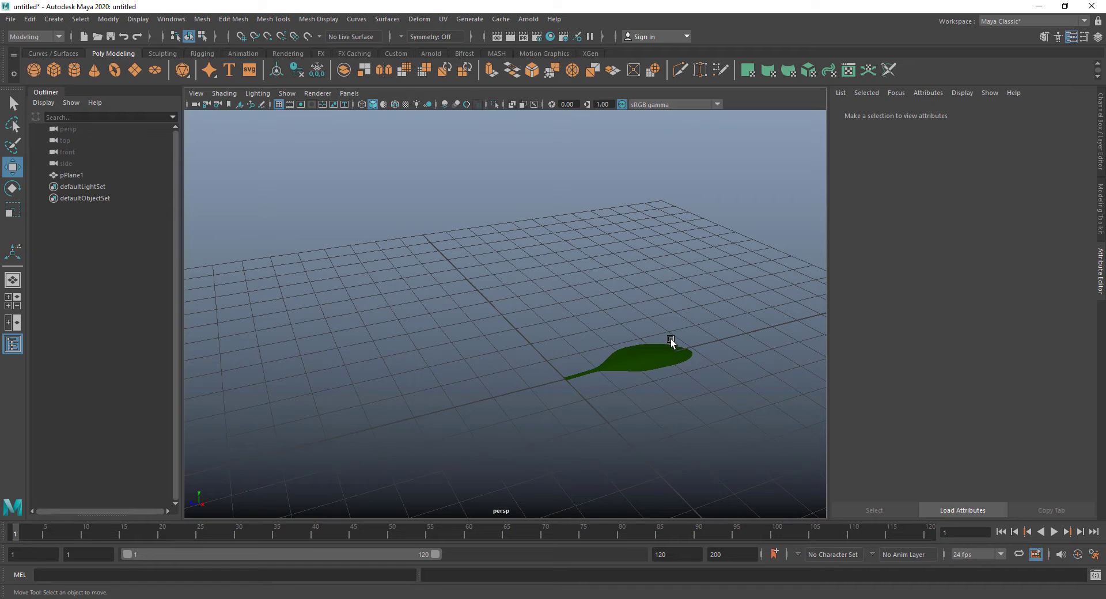
# Freeze the leaf's transformations and scale it down uniformly about the pivot at the stem end.
pyautogui.click(650, 358)
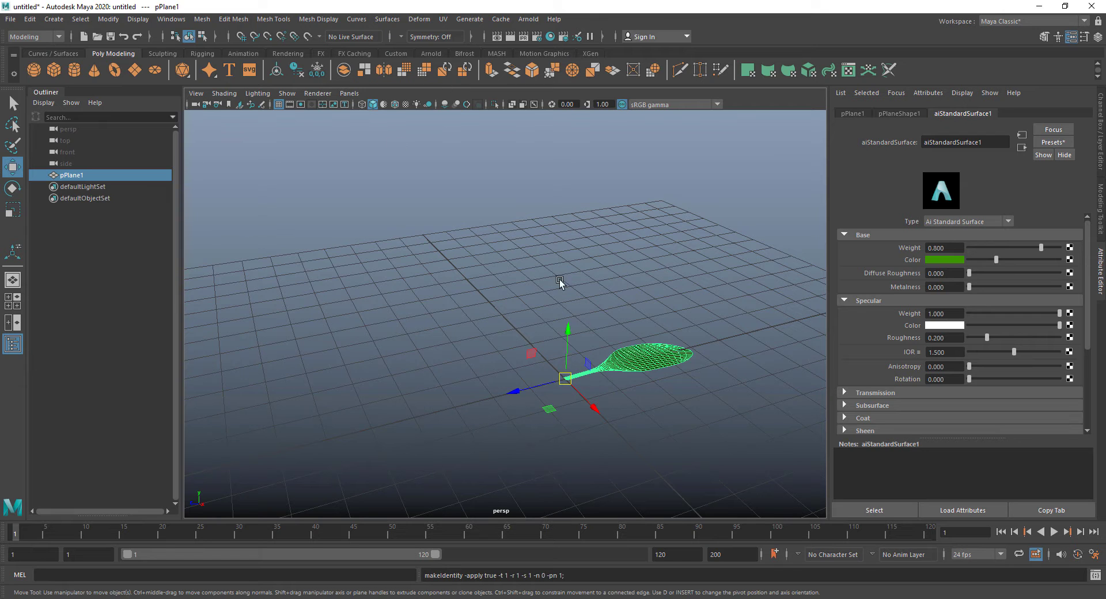
pyautogui.keyDown('alt'); pyautogui.moveTo(562, 282); pyautogui.dragTo(500, 417); pyautogui.keyUp('alt')
pyautogui.press('r')
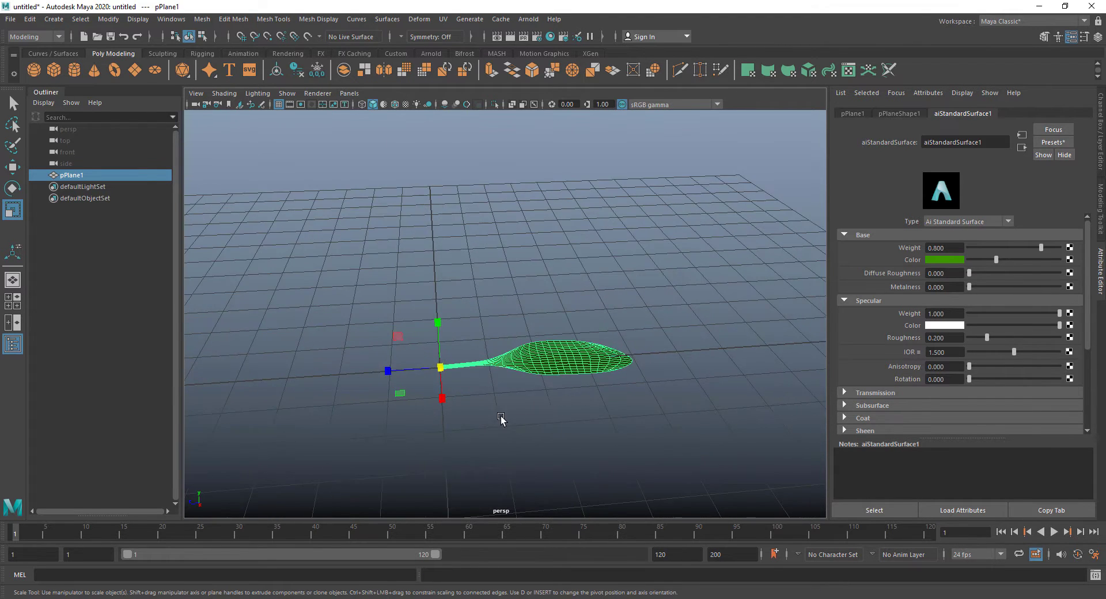
pyautogui.scroll(4, 464, 419)
pyautogui.keyDown('alt'); pyautogui.moveTo(463, 419); pyautogui.dragTo(567, 398, button='middle'); pyautogui.keyUp('alt')
pyautogui.moveTo(506, 383); pyautogui.dragTo(374, 421)
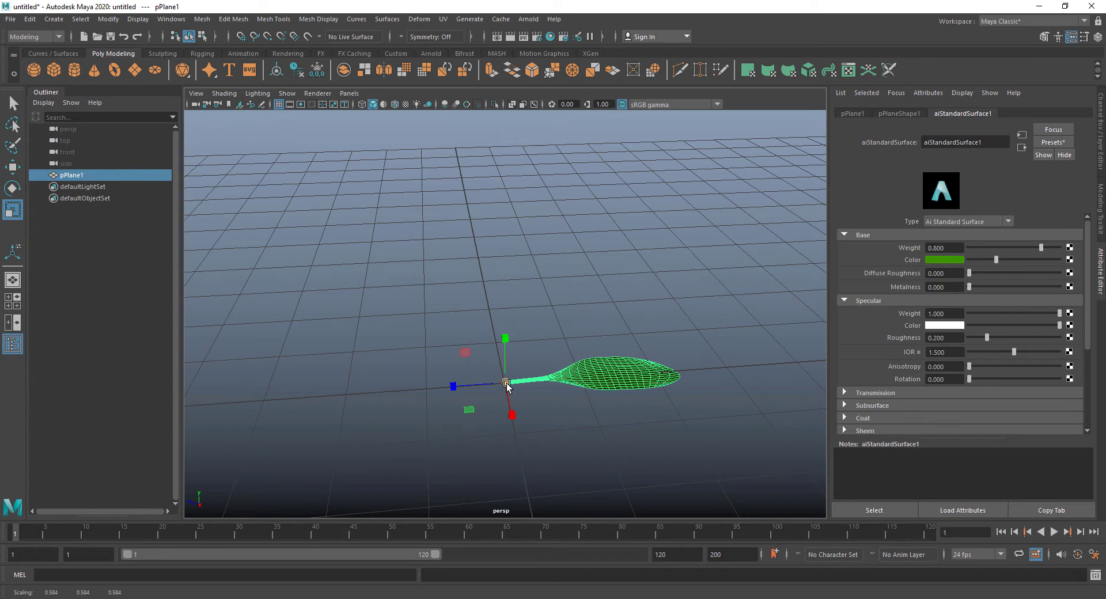
pyautogui.moveTo(506, 385); pyautogui.dragTo(459, 387)
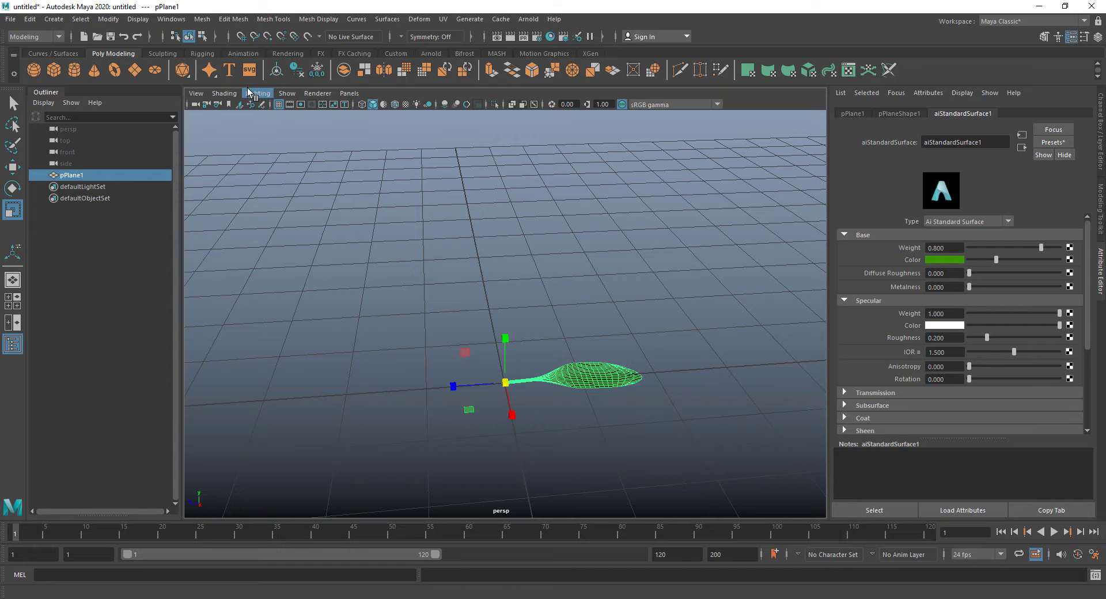
pyautogui.keyDown('alt'); pyautogui.moveTo(649, 370); pyautogui.dragTo(517, 361); pyautogui.keyUp('alt')
pyautogui.click(604, 347)
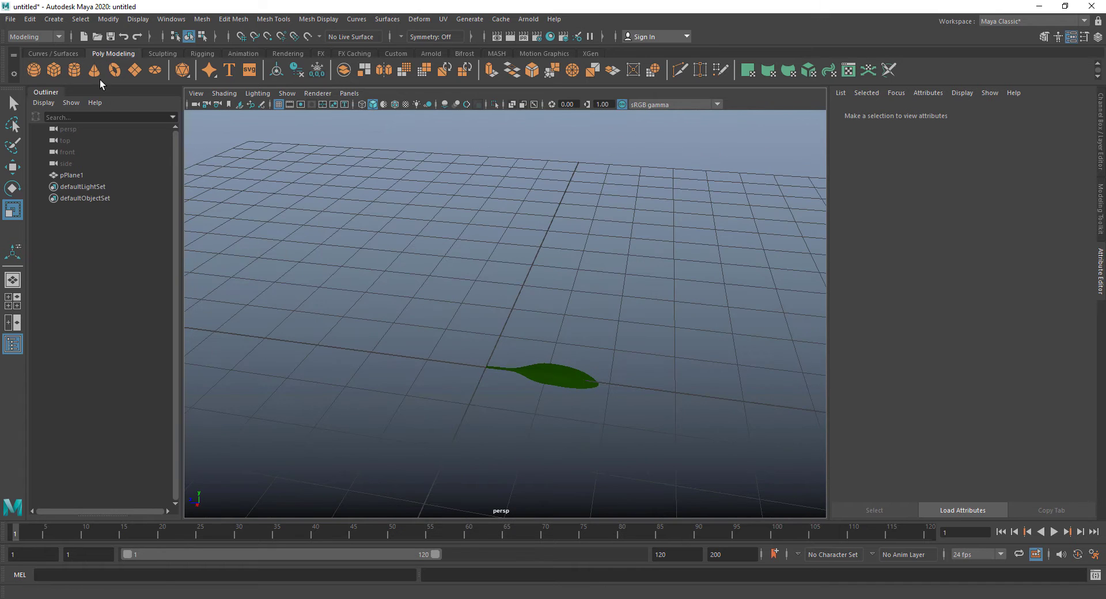
# Draw a winding curve with the EP Curve tool in the side view, from the stem base at the origin up to about 8.2 units high.
pyautogui.click(54, 51)
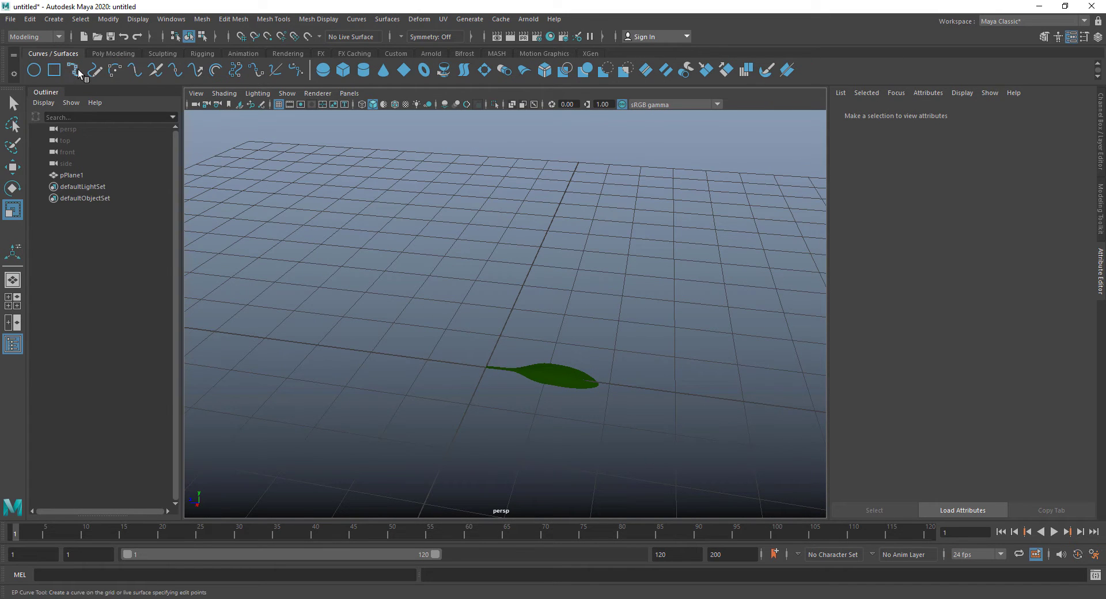
pyautogui.click(77, 72)
pyautogui.press('space')
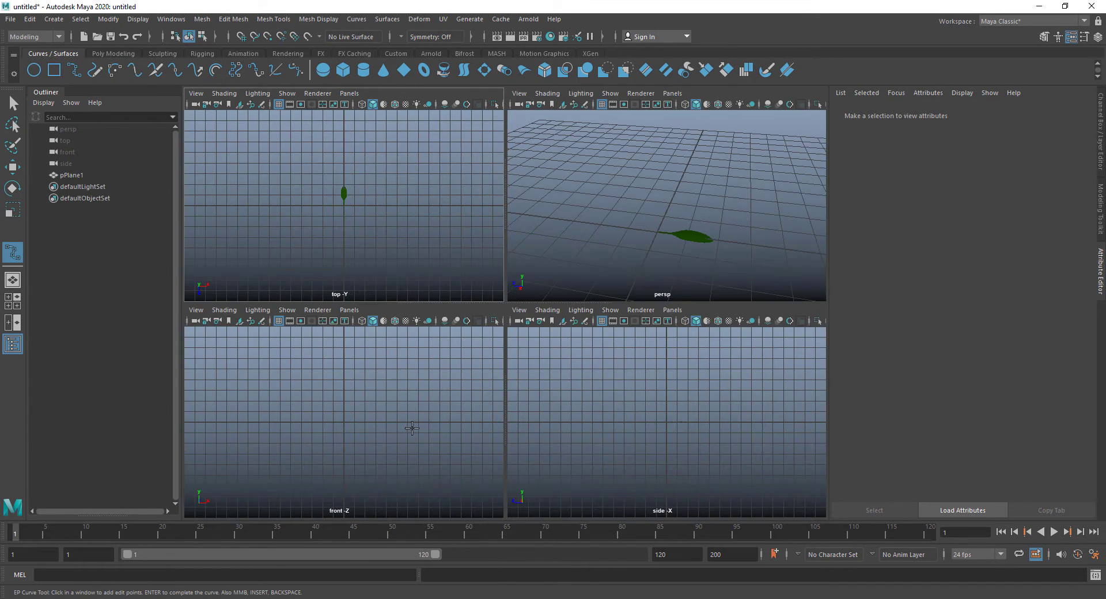
pyautogui.press('space')
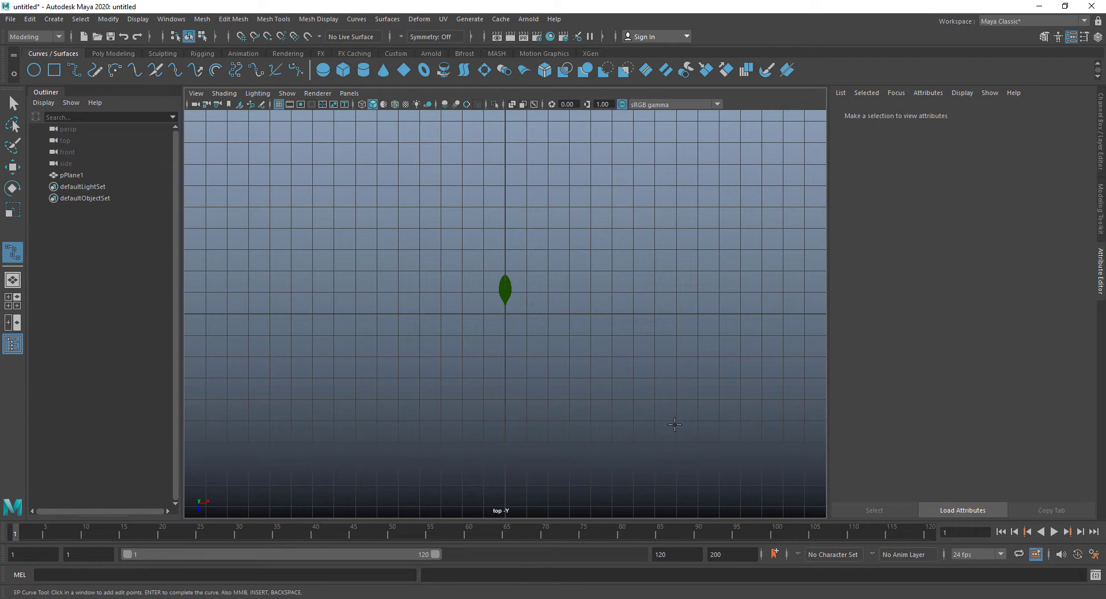
pyautogui.press('space')
pyautogui.press('space')
pyautogui.keyDown('alt'); pyautogui.moveTo(496, 315); pyautogui.dragTo(502, 411, button='middle'); pyautogui.keyUp('alt')
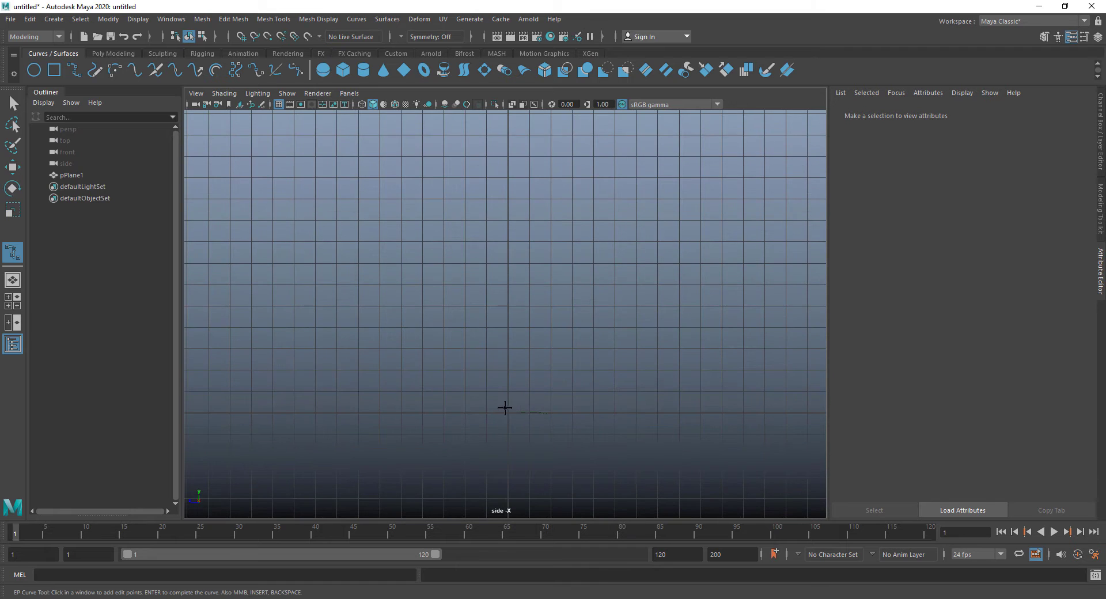
pyautogui.click(508, 411)
pyautogui.moveTo(530, 385); pyautogui.dragTo(497, 343)
pyautogui.click(511, 280)
pyautogui.click(506, 227)
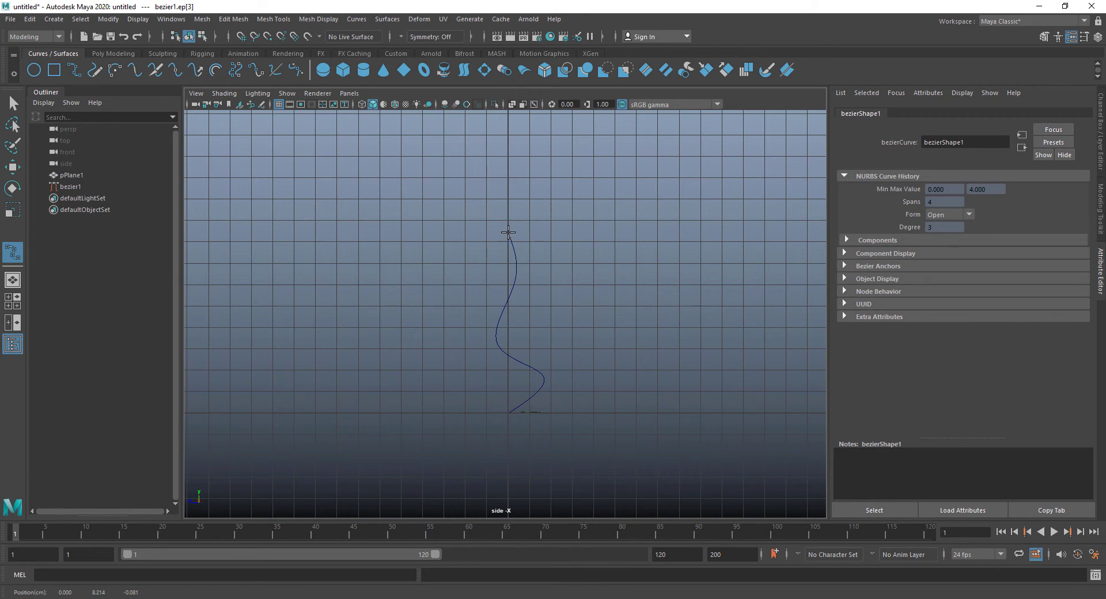
pyautogui.press('r')
# Move the curve's control points sideways in the perspective view so it winds in three dimensions.
pyautogui.press('space')
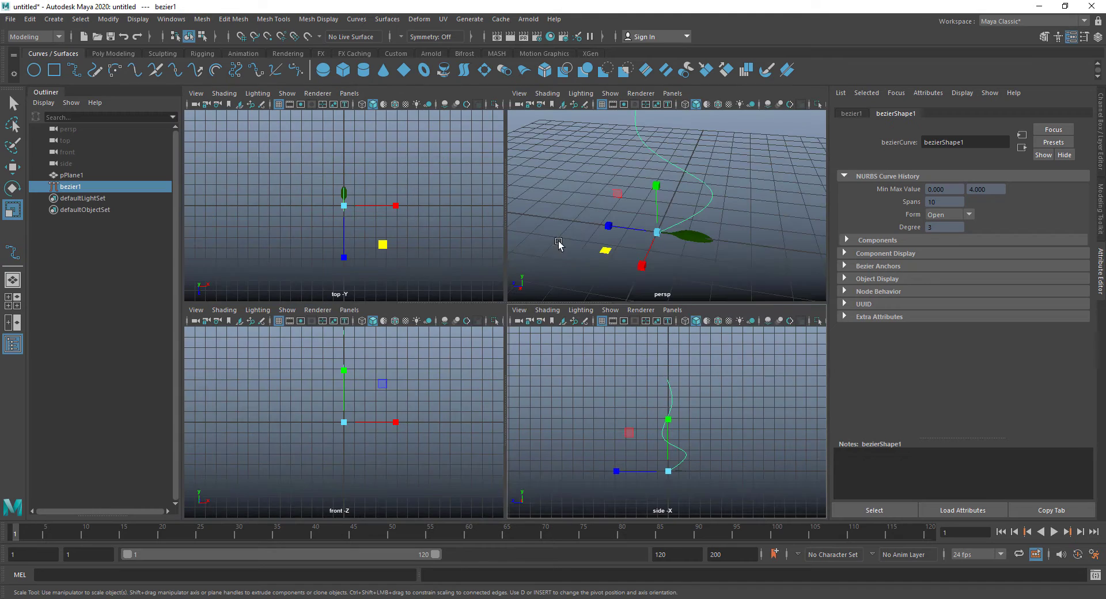
pyautogui.press('space')
pyautogui.keyDown('alt'); pyautogui.moveTo(648, 286); pyautogui.dragTo(492, 279); pyautogui.keyUp('alt')
pyautogui.moveTo(486, 267); pyautogui.dragTo(441, 269, button='right')
pyautogui.keyDown('alt'); pyautogui.moveTo(553, 332); pyautogui.dragTo(507, 295); pyautogui.keyUp('alt')
pyautogui.press('w')
pyautogui.moveTo(493, 257); pyautogui.dragTo(459, 286)
pyautogui.keyDown('alt'); pyautogui.moveTo(460, 289); pyautogui.dragTo(516, 342); pyautogui.keyUp('alt')
pyautogui.keyDown('alt'); pyautogui.moveTo(593, 305); pyautogui.dragTo(555, 262); pyautogui.keyUp('alt')
pyautogui.moveTo(516, 222); pyautogui.dragTo(604, 230)
pyautogui.moveTo(481, 135); pyautogui.dragTo(499, 154)
pyautogui.keyDown('alt'); pyautogui.moveTo(542, 160); pyautogui.dragTo(499, 182); pyautogui.keyUp('alt')
pyautogui.keyDown('alt'); pyautogui.moveTo(512, 197); pyautogui.dragTo(513, 292, button='middle'); pyautogui.keyUp('alt')
pyautogui.moveTo(449, 276); pyautogui.dragTo(439, 289)
pyautogui.keyDown('alt'); pyautogui.moveTo(510, 336); pyautogui.dragTo(557, 373); pyautogui.keyUp('alt')
# Refine the curve in the top view by moving its upper end point, and shift the lowest bend point onto the leaf's centre line.
pyautogui.press('space')
pyautogui.press('space')
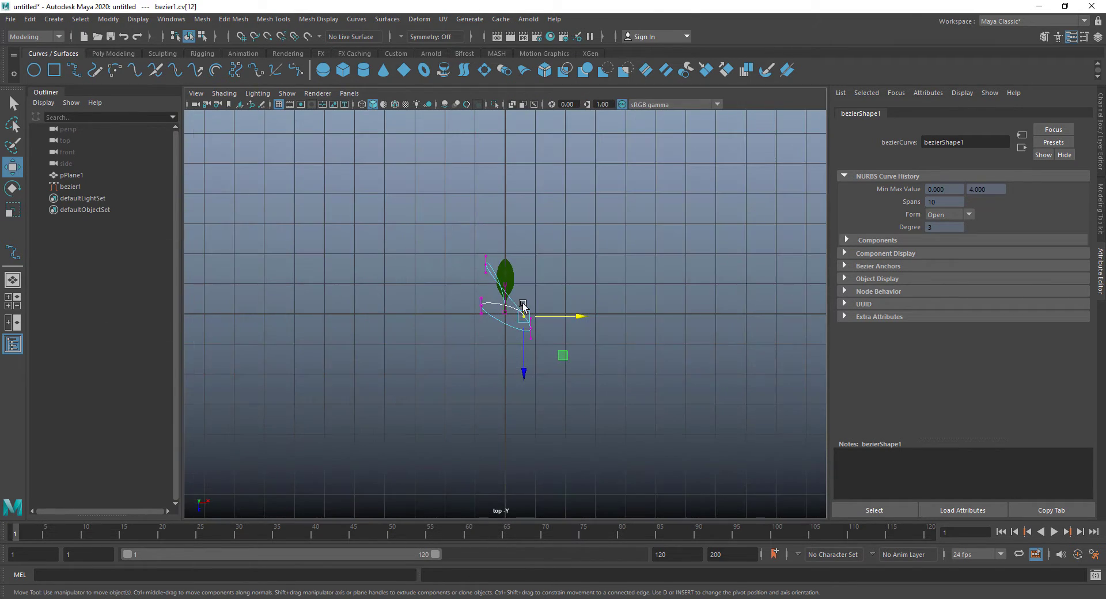
pyautogui.scroll(3, 536, 308)
pyautogui.moveTo(553, 324); pyautogui.dragTo(555, 292)
pyautogui.press('e')
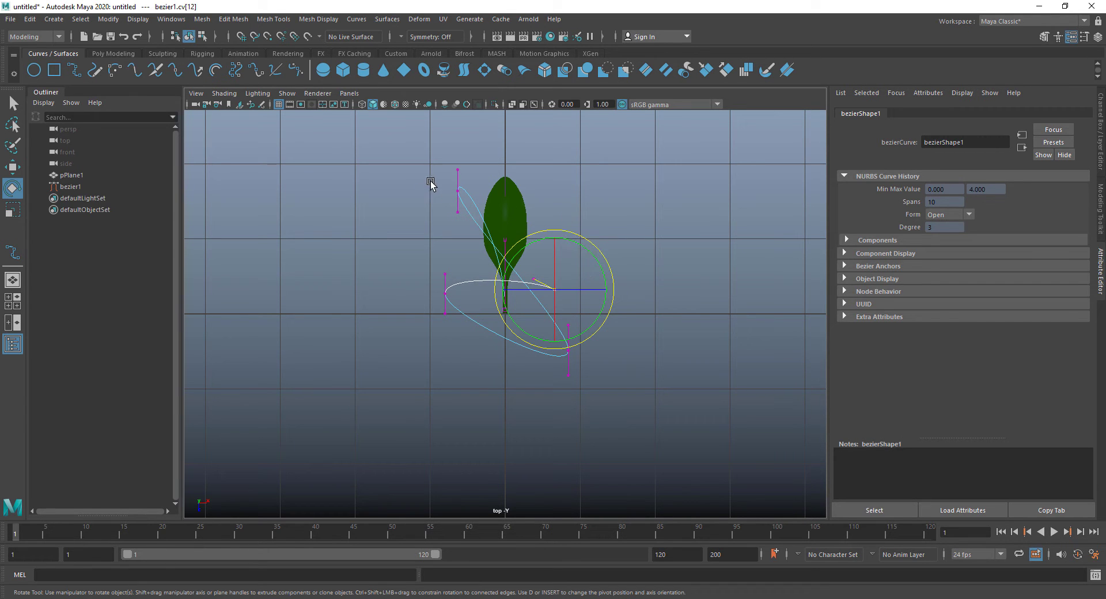
pyautogui.click(457, 190)
pyautogui.press('w')
pyautogui.moveTo(459, 189); pyautogui.dragTo(509, 199)
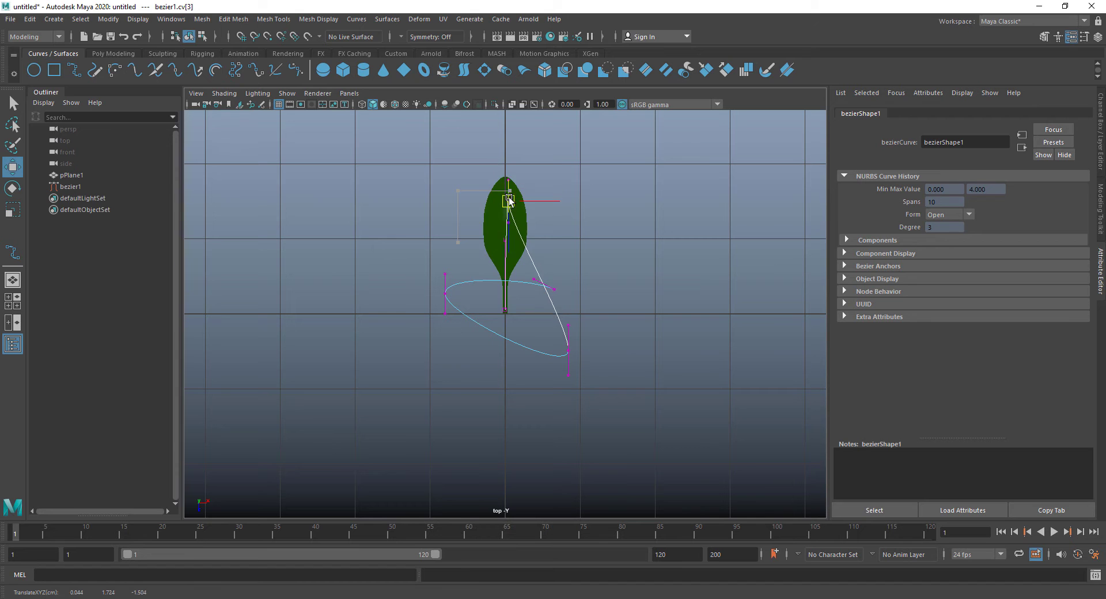
# Return the curve to object mode in the perspective view and deselect it.
pyautogui.press('space')
pyautogui.press('space')
pyautogui.keyDown('alt'); pyautogui.moveTo(647, 277); pyautogui.dragTo(375, 352); pyautogui.keyUp('alt')
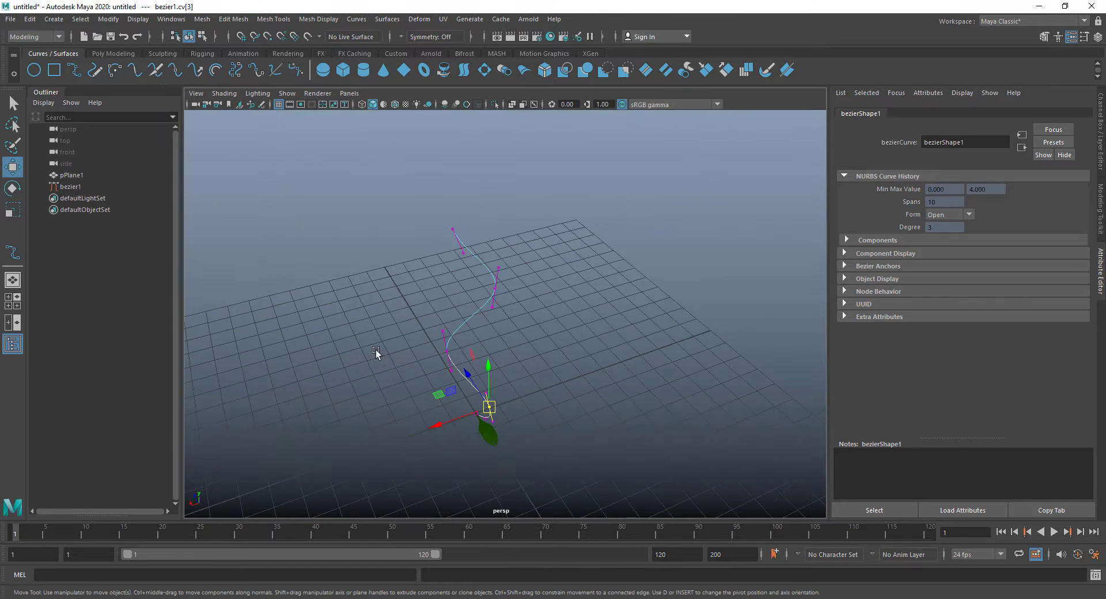
pyautogui.keyDown('alt'); pyautogui.moveTo(583, 394); pyautogui.dragTo(420, 373); pyautogui.keyUp('alt')
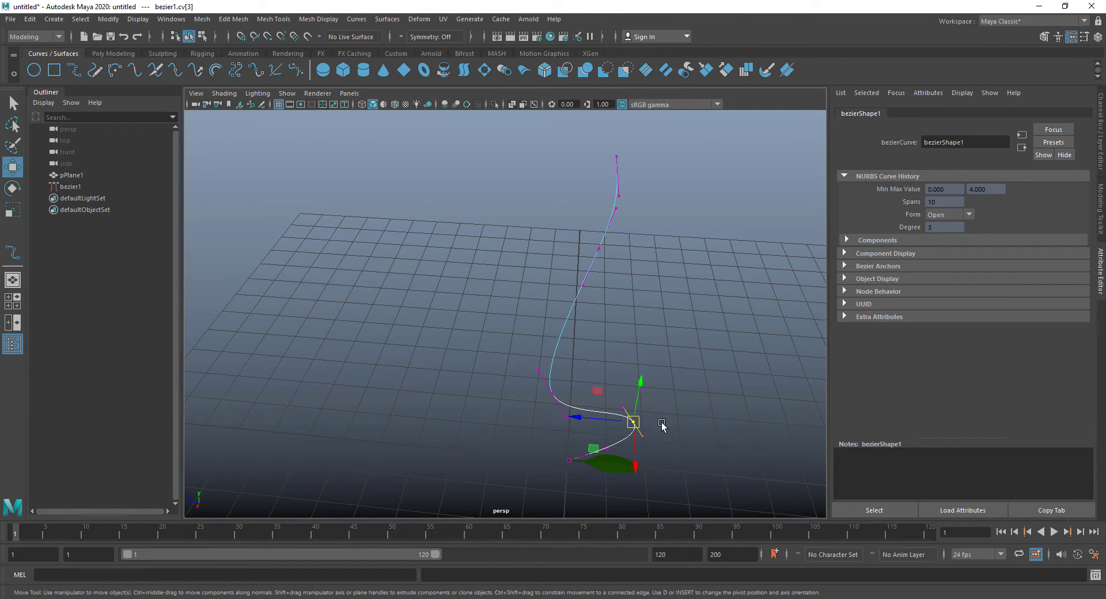
pyautogui.click(576, 407)
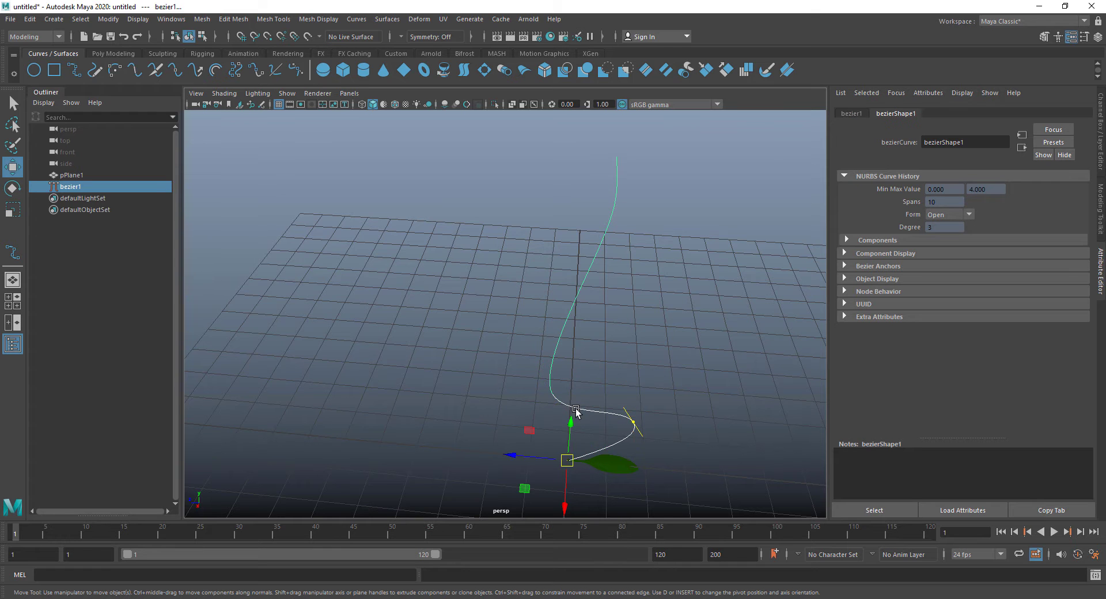
pyautogui.click(667, 377)
# Shift the curve's pivot slightly along Z to align it with the curve's start at the leaf stem.
pyautogui.keyDown('alt'); pyautogui.moveTo(685, 437); pyautogui.dragTo(526, 358); pyautogui.keyUp('alt')
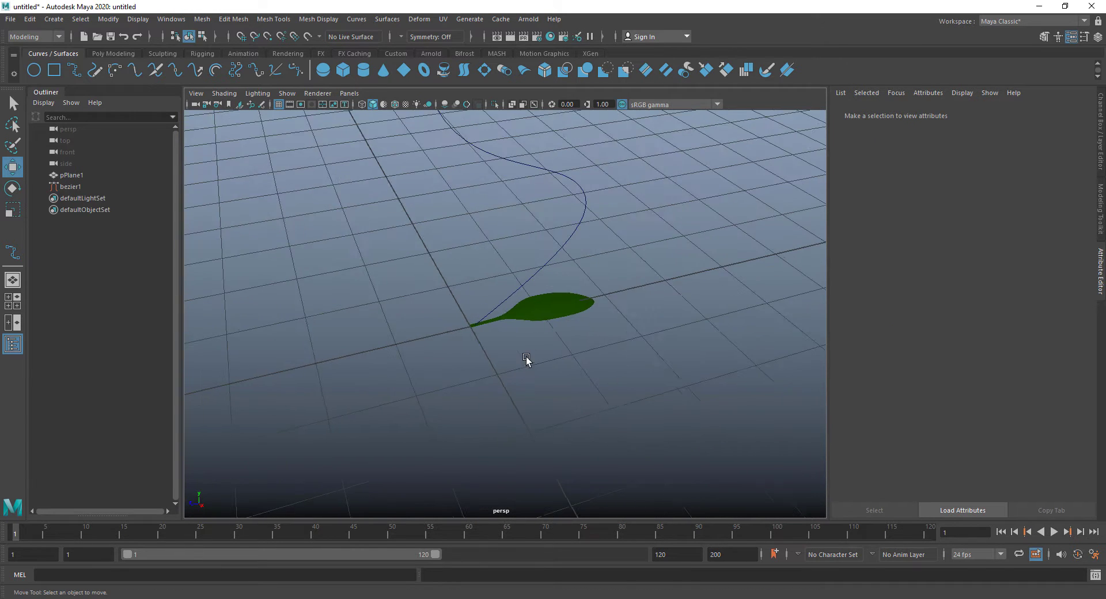
pyautogui.scroll(4, 524, 357)
pyautogui.click(471, 312)
pyautogui.scroll(4, 486, 347)
pyautogui.keyDown('alt'); pyautogui.moveTo(548, 429); pyautogui.dragTo(517, 398); pyautogui.keyUp('alt')
pyautogui.scroll(-3, 513, 391)
pyautogui.press('d')
pyautogui.moveTo(347, 322)
pyautogui.mouseDown()
pyautogui.moveTo(336, 323)
pyautogui.moveTo(347, 324)
pyautogui.mouseUp()
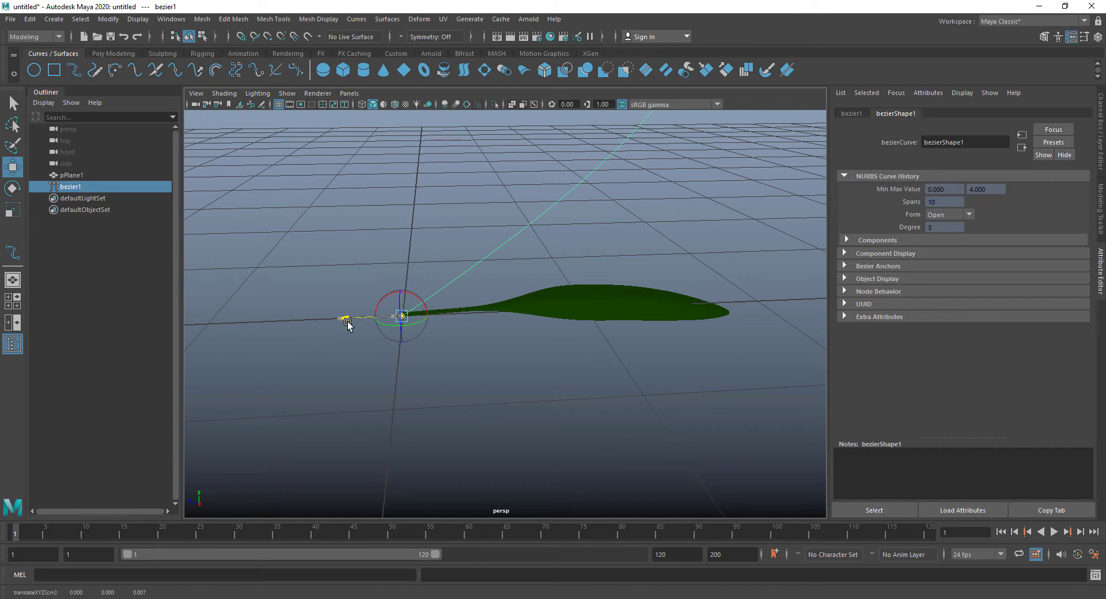
pyautogui.press('d')
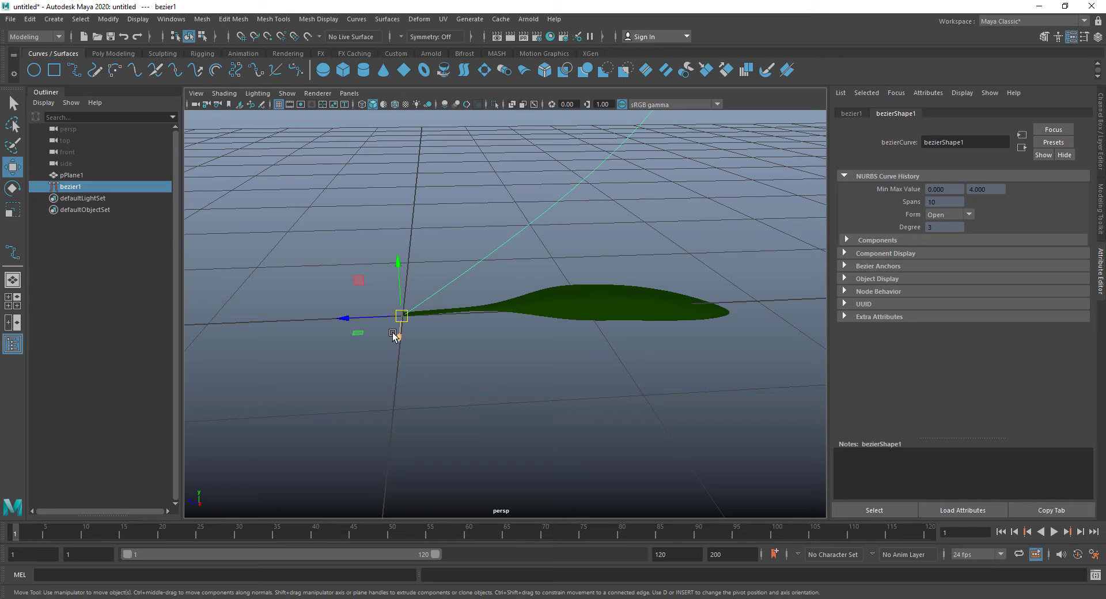
# Create a NURBS circle at the curve's start and scale it down uniformly to the vine's thickness.
pyautogui.click(35, 70)
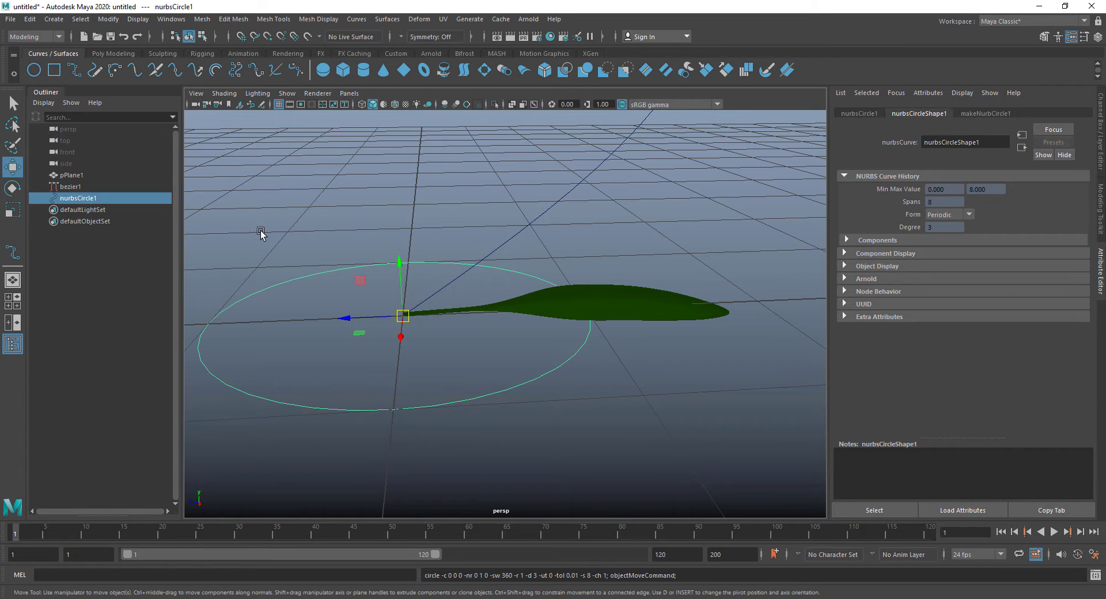
pyautogui.scroll(-4, 472, 350)
pyautogui.keyDown('alt'); pyautogui.moveTo(471, 350); pyautogui.dragTo(478, 365); pyautogui.keyUp('alt')
pyautogui.scroll(4, 481, 365)
pyautogui.press('r')
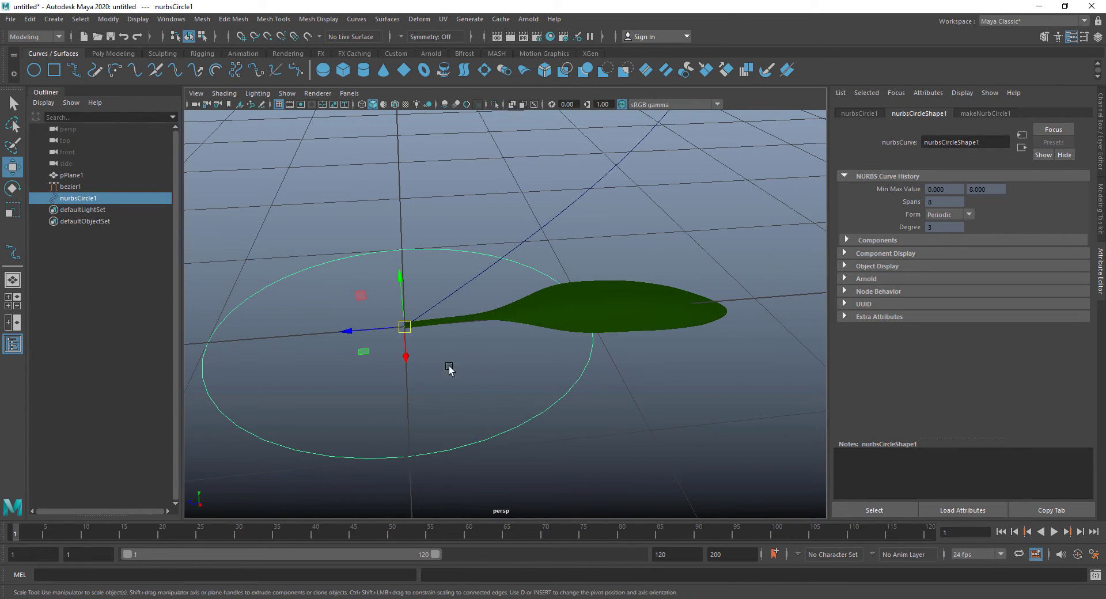
pyautogui.moveTo(404, 334); pyautogui.dragTo(130, 389)
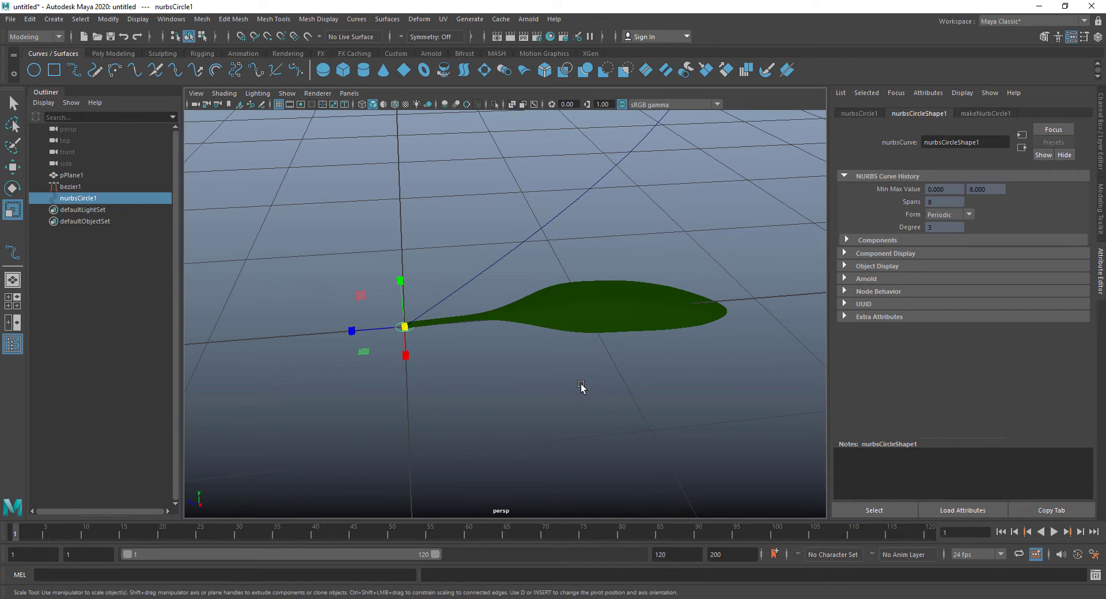
pyautogui.keyDown('alt'); pyautogui.moveTo(510, 373); pyautogui.dragTo(436, 347); pyautogui.keyUp('alt')
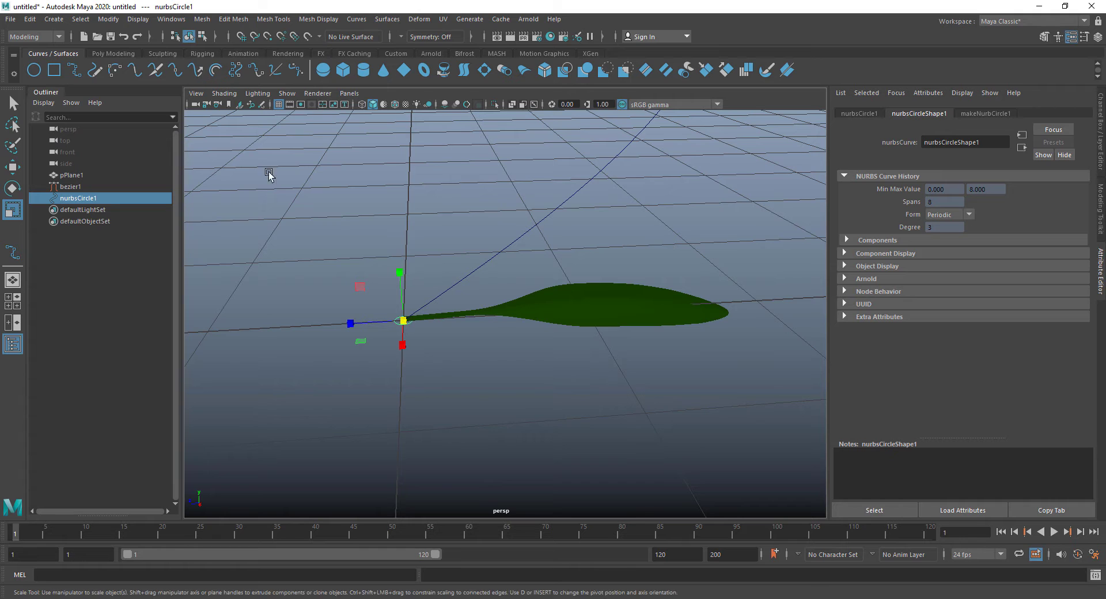
# Add the winding curve to the circle selection and set the surface Extrude options to Polygons output geometry.
pyautogui.click(117, 54)
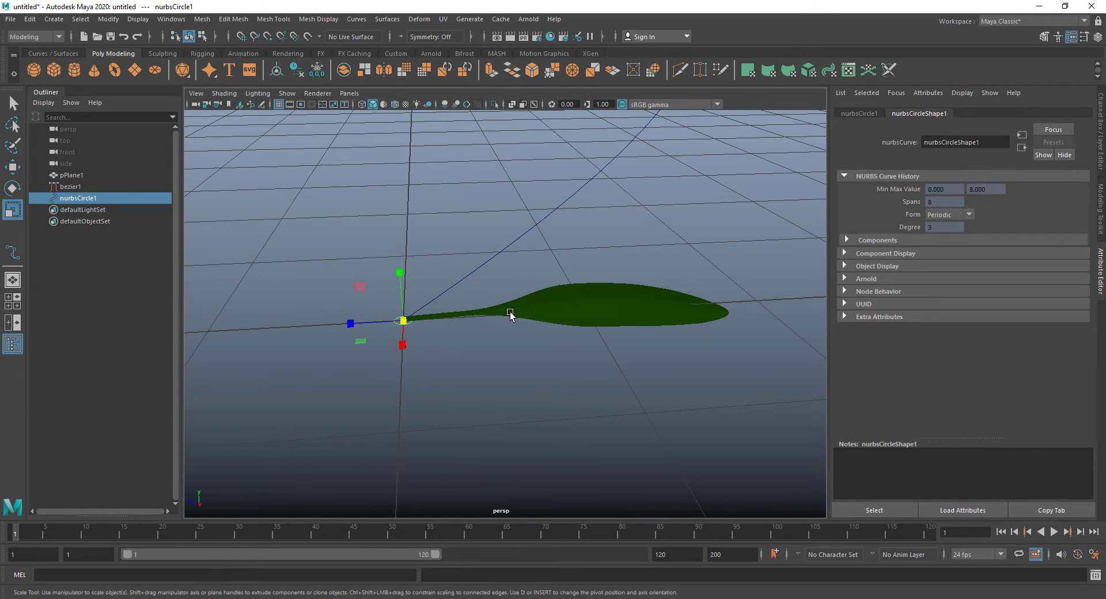
pyautogui.keyDown('alt'); pyautogui.moveTo(514, 313); pyautogui.dragTo(500, 214); pyautogui.keyUp('alt')
pyautogui.keyDown('shift'); pyautogui.click(520, 225); pyautogui.keyUp('shift')
pyautogui.keyDown('alt'); pyautogui.moveTo(551, 281); pyautogui.dragTo(565, 345, button='middle'); pyautogui.keyUp('alt')
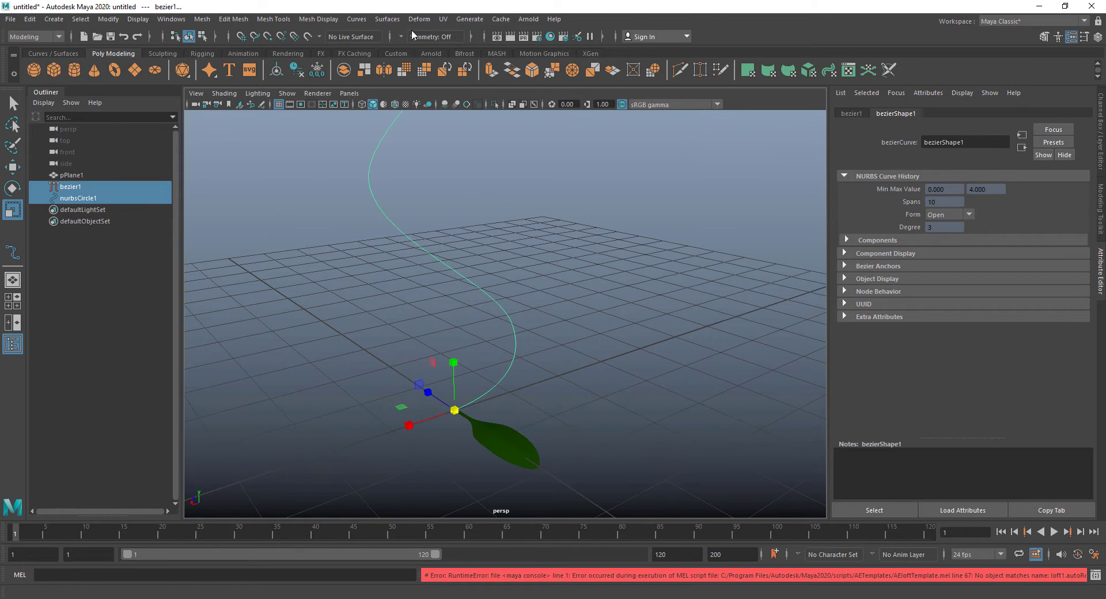
pyautogui.click(387, 20)
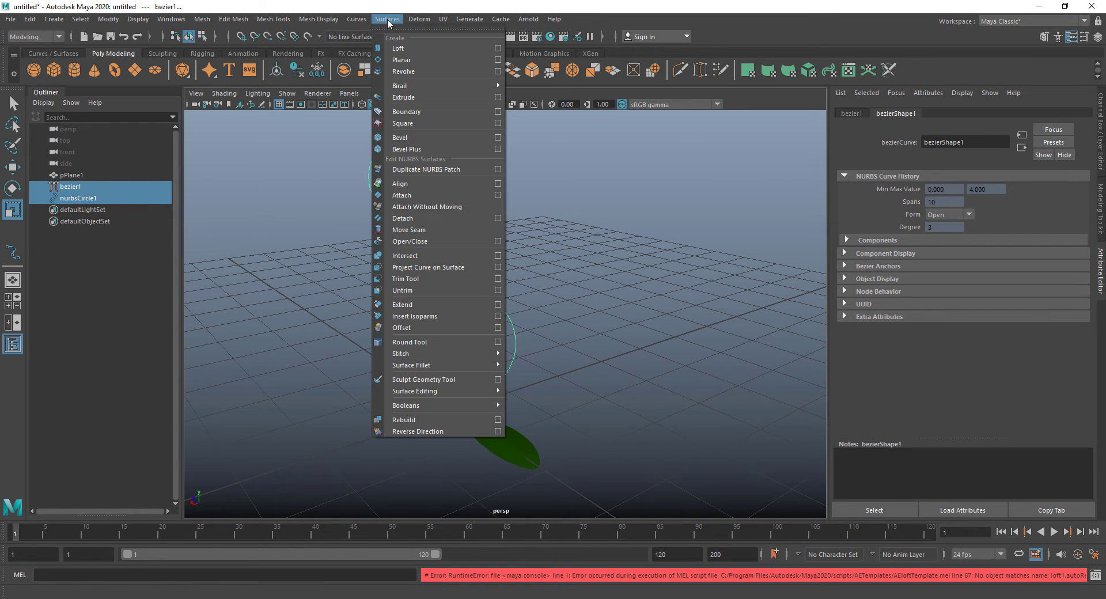
pyautogui.click(497, 98)
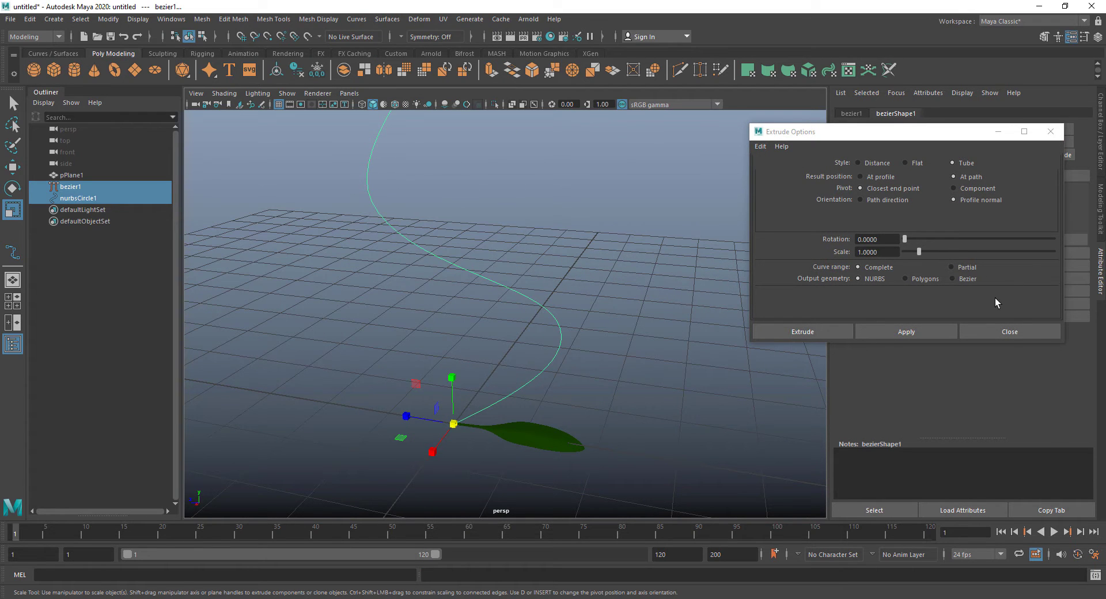
pyautogui.click(922, 278)
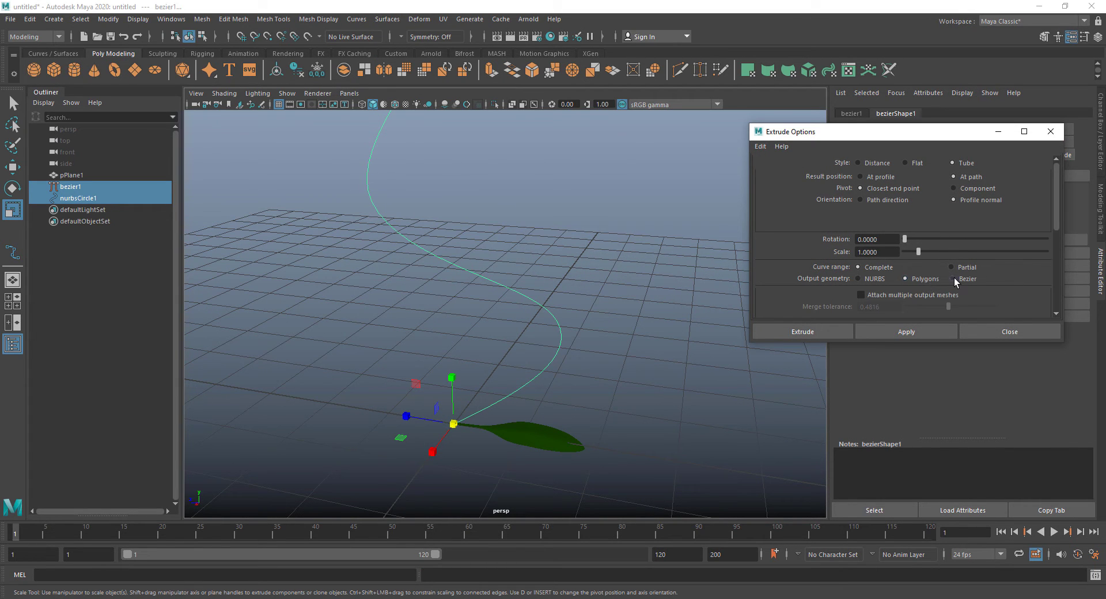
pyautogui.scroll(-3, 954, 278)
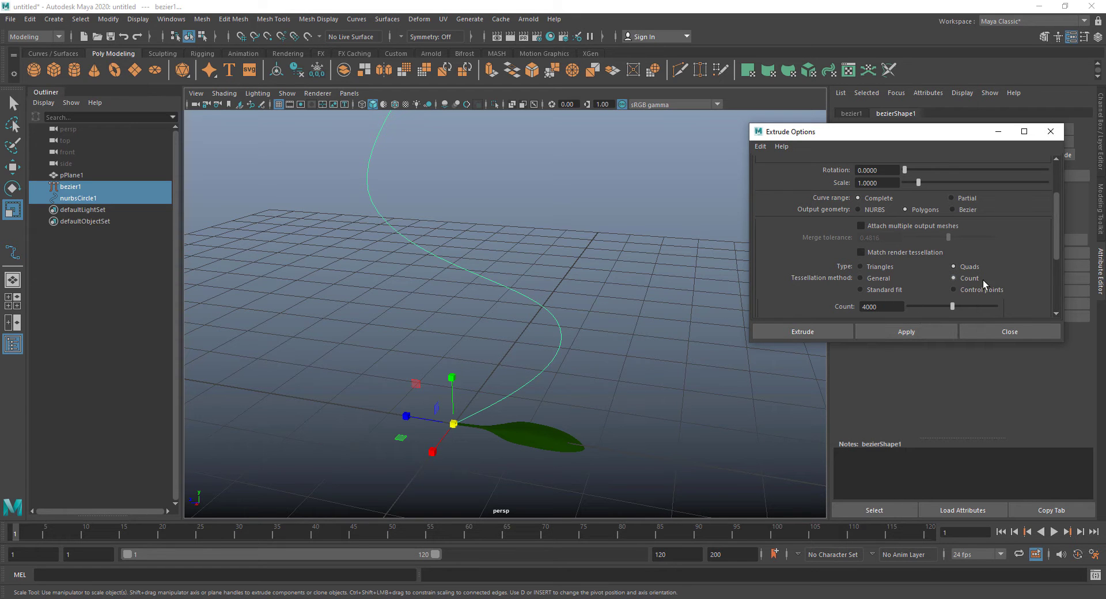
# Try extruding the circle along the curve with a tessellation count of 4000, and undo the extrusion.
pyautogui.click(914, 330)
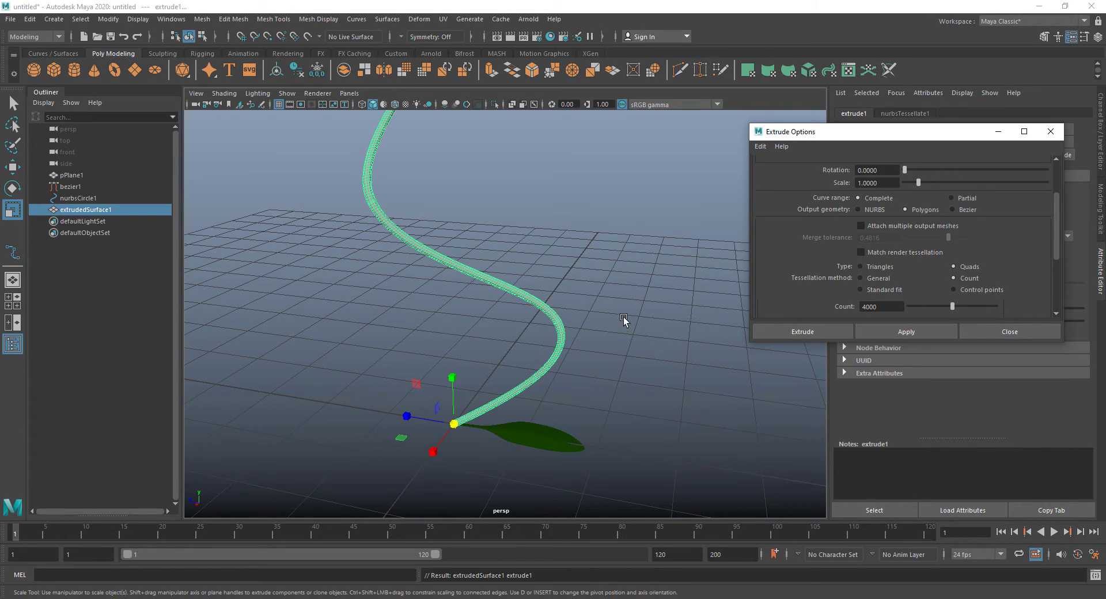
pyautogui.keyDown('alt'); pyautogui.moveTo(624, 319); pyautogui.dragTo(595, 323); pyautogui.keyUp('alt')
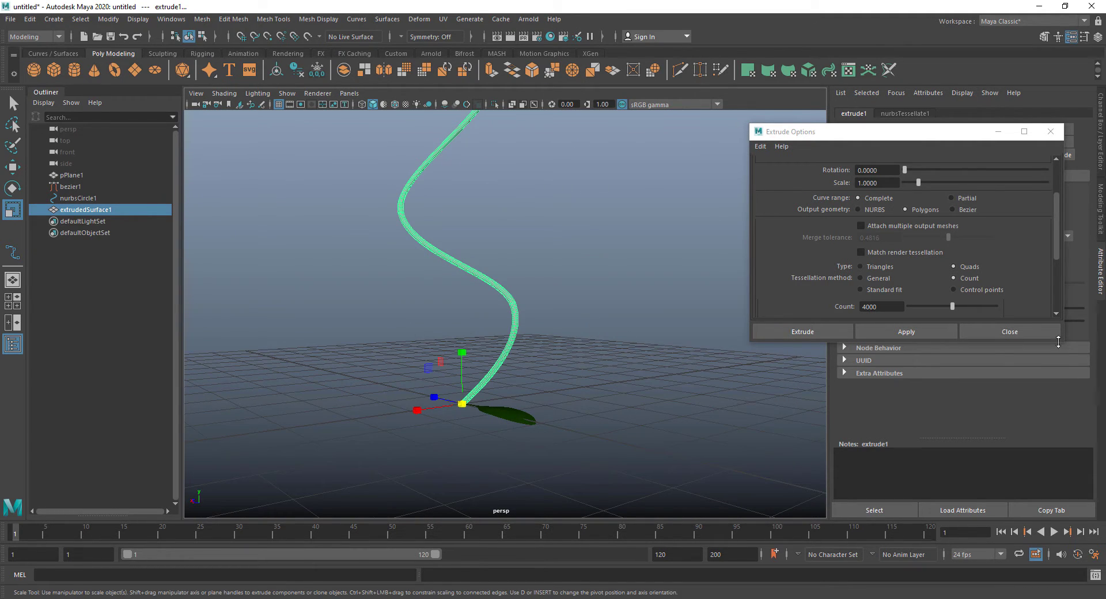
pyautogui.scroll(3, 918, 285)
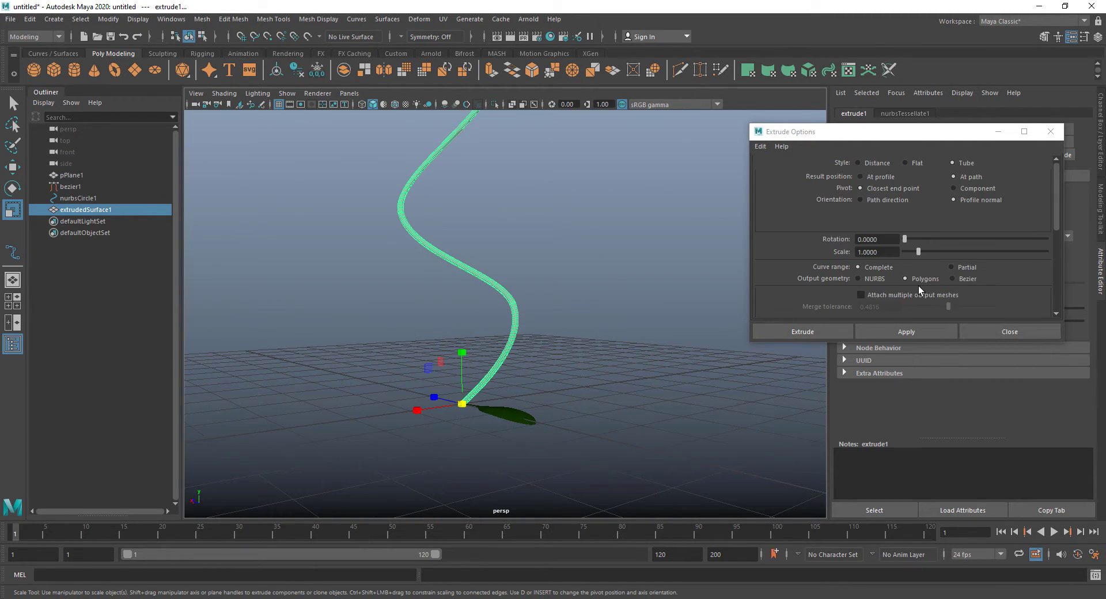
pyautogui.scroll(-5, 901, 269)
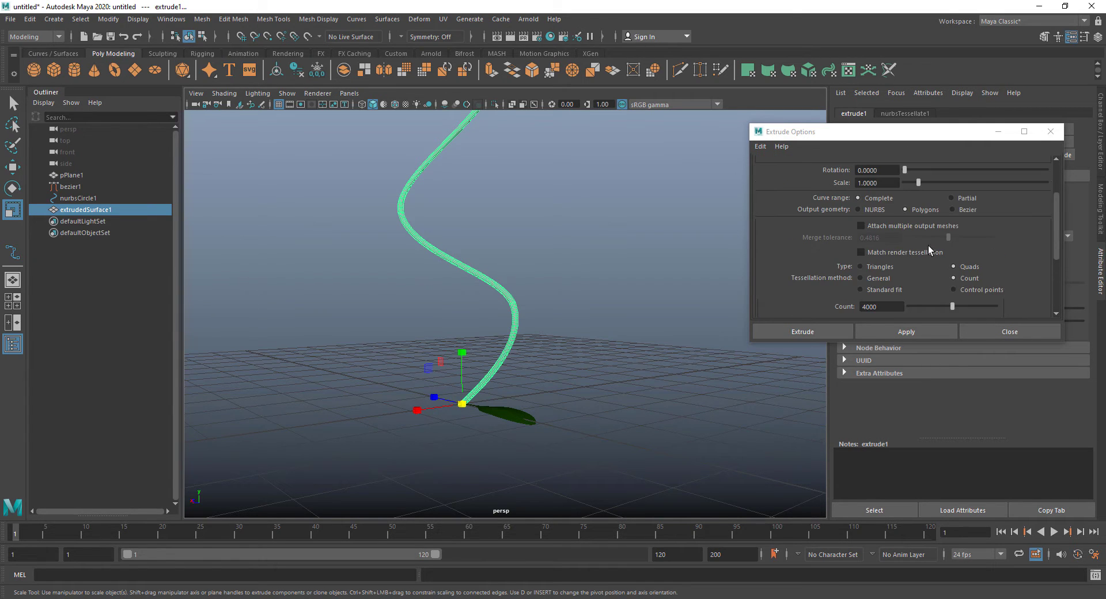
pyautogui.scroll(5, 928, 245)
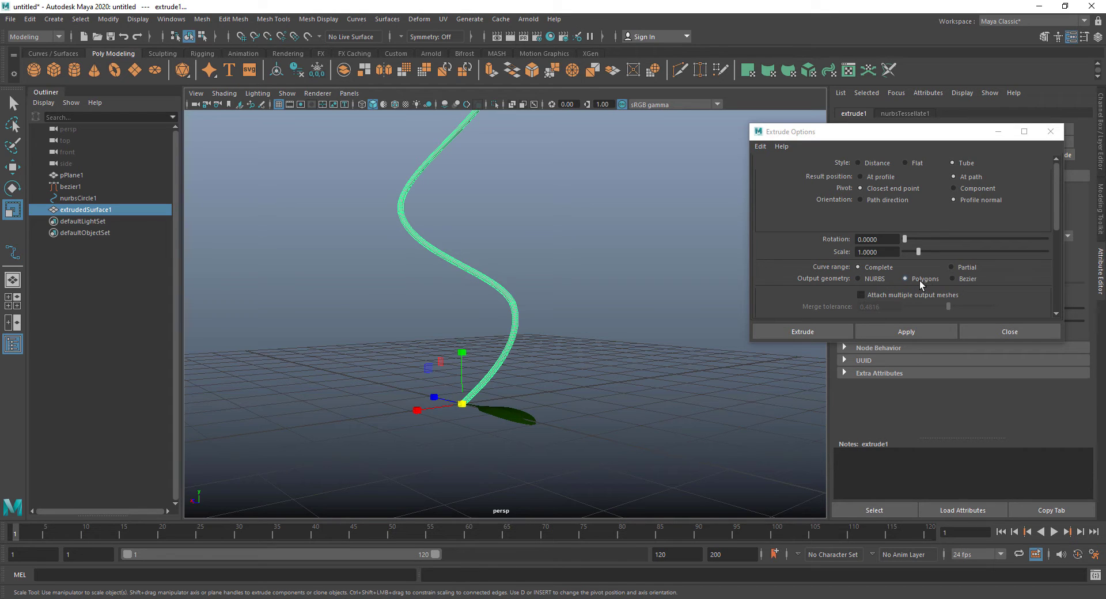
pyautogui.scroll(-2, 923, 282)
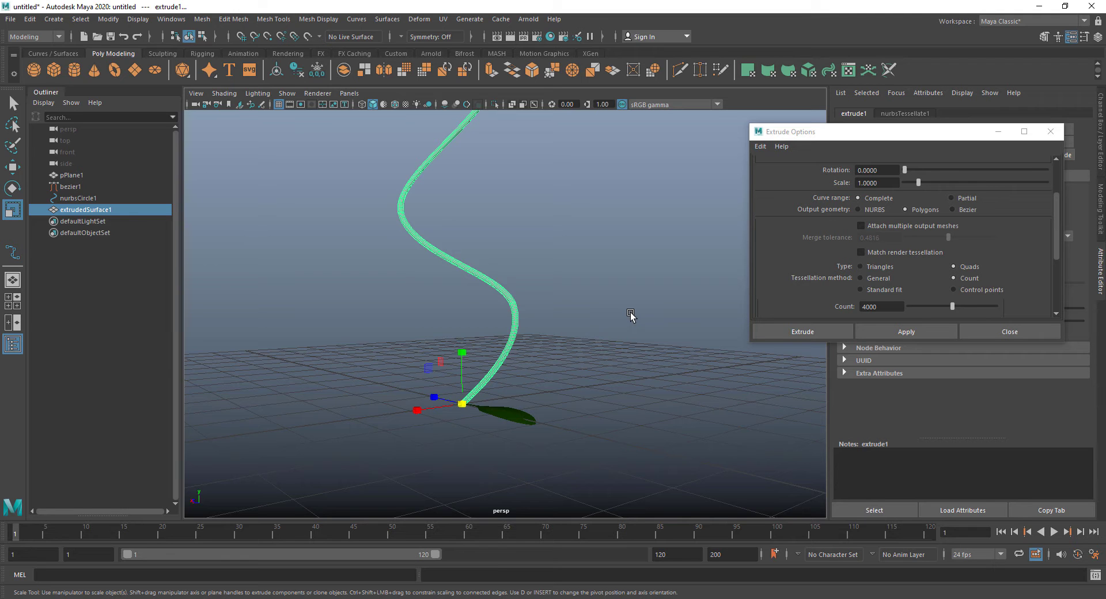
pyautogui.keyDown('alt'); pyautogui.moveTo(631, 316); pyautogui.dragTo(652, 341, button='middle'); pyautogui.keyUp('alt')
pyautogui.hotkey('ctrl', 'z')
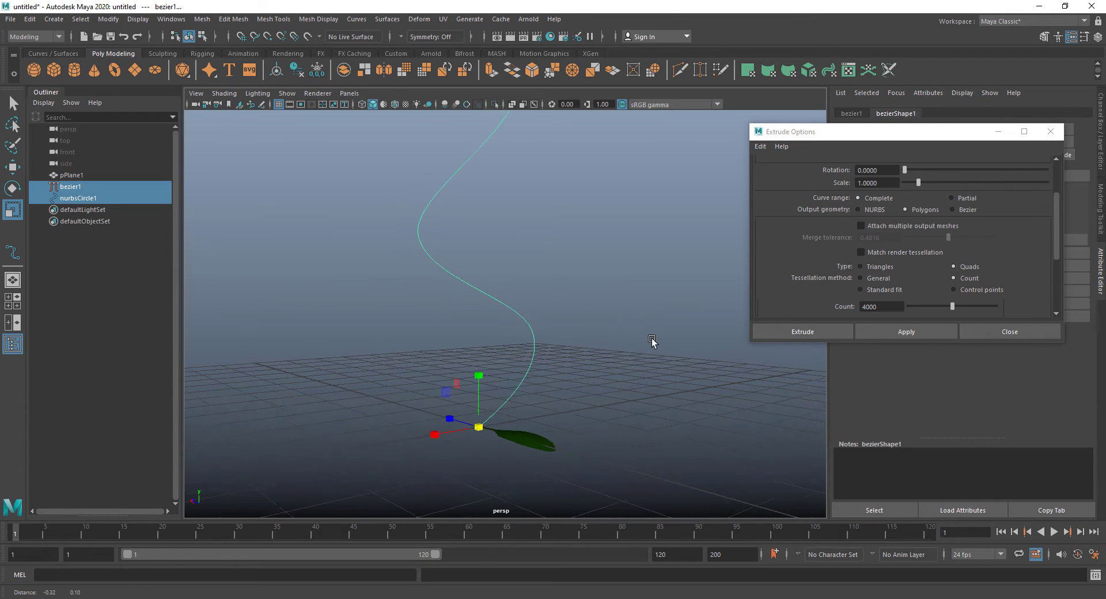
# Set the tessellation count to 2000 and extrude the circle along the curve into a polygon tube.
pyautogui.keyDown('alt'); pyautogui.moveTo(651, 341); pyautogui.dragTo(650, 360); pyautogui.keyUp('alt')
pyautogui.doubleClick(880, 308)
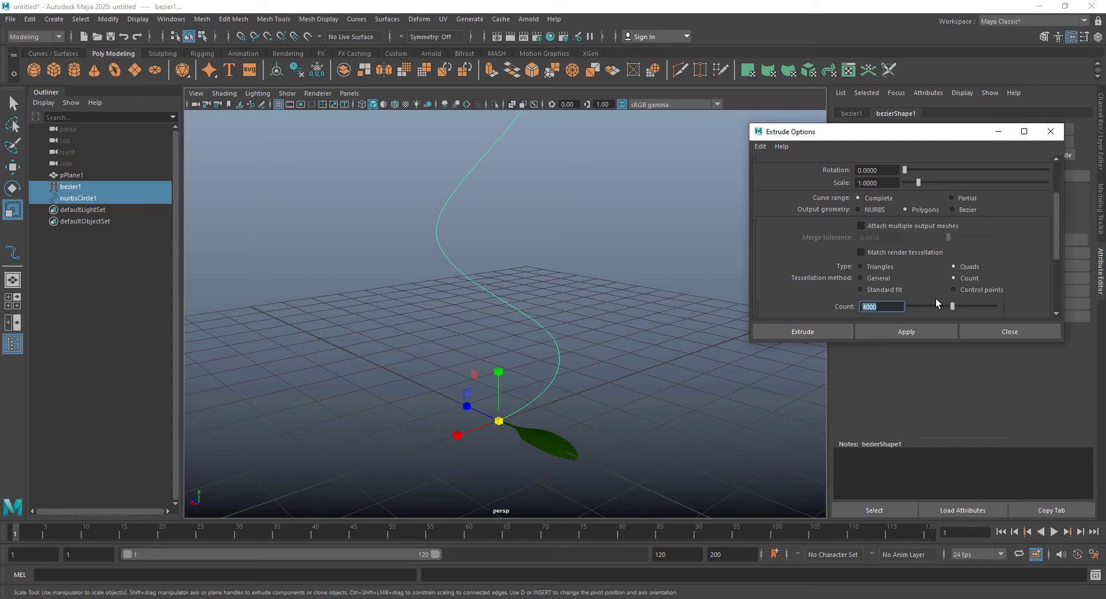
pyautogui.write('2000')
pyautogui.click(921, 326)
pyautogui.keyDown('alt'); pyautogui.moveTo(571, 317); pyautogui.dragTo(531, 343); pyautogui.keyUp('alt')
pyautogui.keyDown('alt'); pyautogui.moveTo(624, 348); pyautogui.dragTo(646, 305); pyautogui.keyUp('alt')
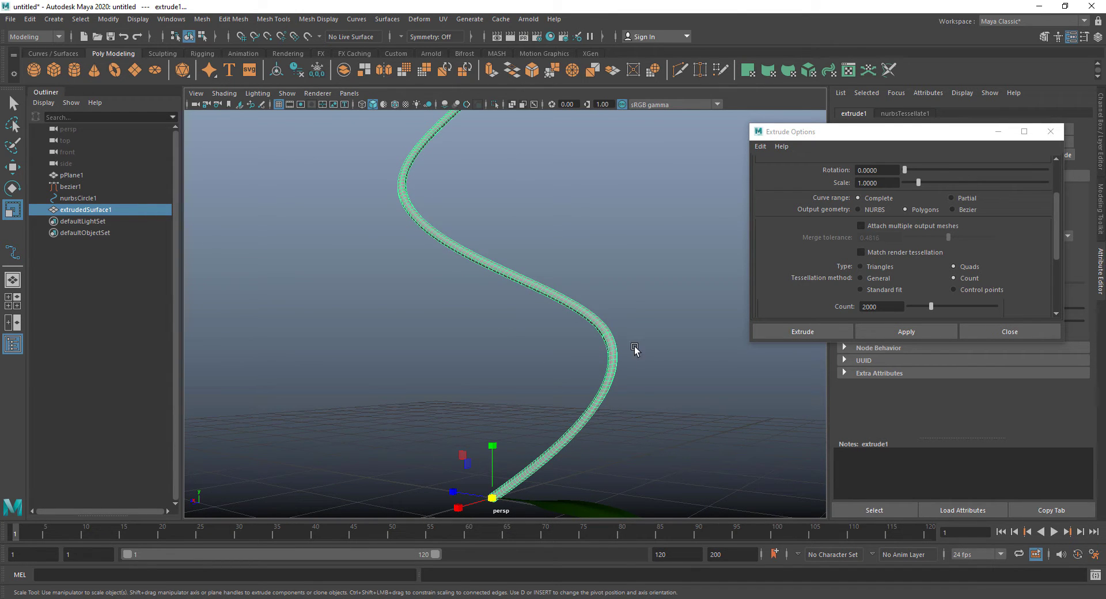
pyautogui.keyDown('alt'); pyautogui.moveTo(637, 361); pyautogui.dragTo(679, 371); pyautogui.keyUp('alt')
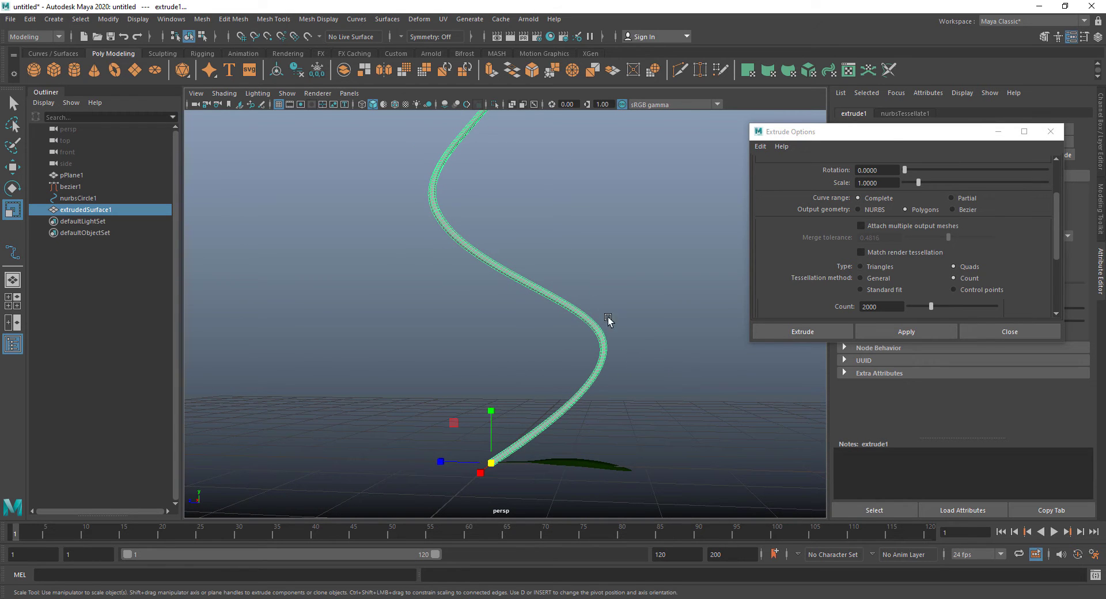
pyautogui.click(991, 330)
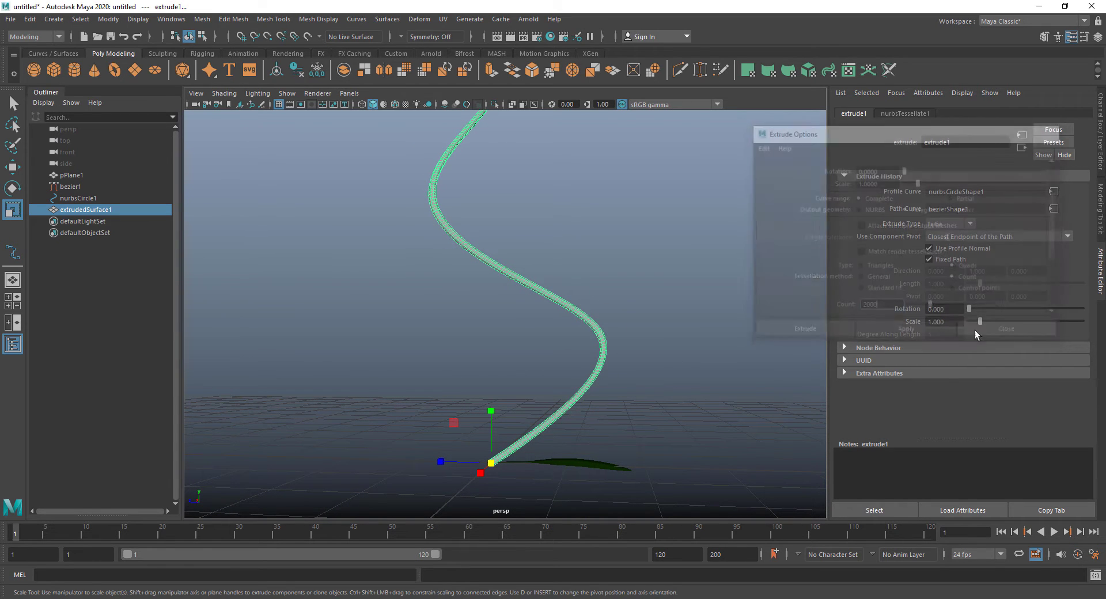
# Select the extruded tube and delete its construction history.
pyautogui.click(663, 349)
pyautogui.click(601, 341)
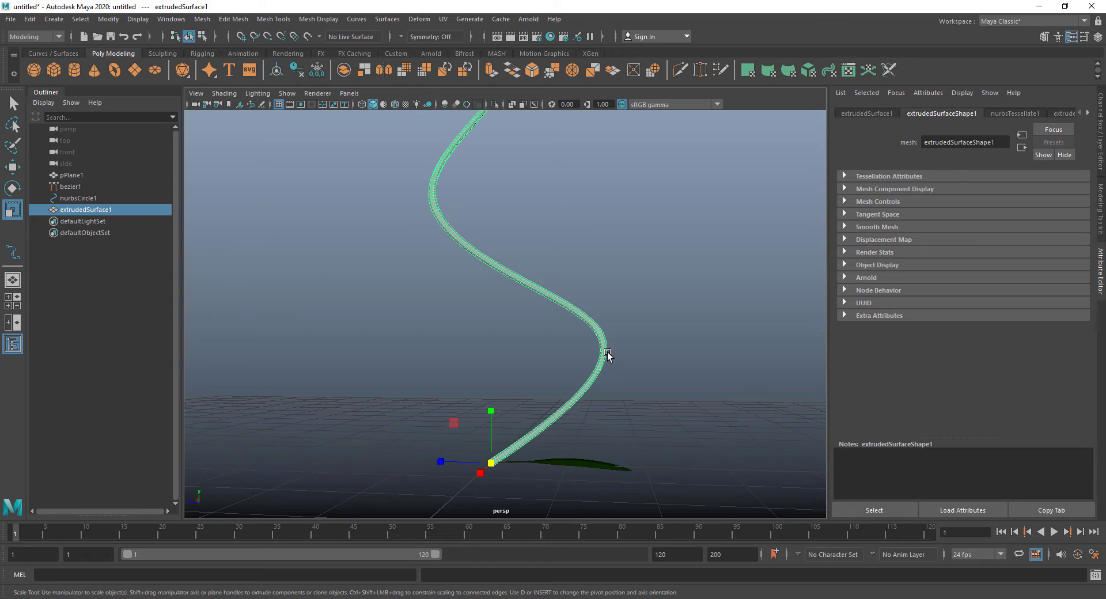
pyautogui.keyDown('alt'); pyautogui.moveTo(608, 353); pyautogui.dragTo(662, 323); pyautogui.keyUp('alt')
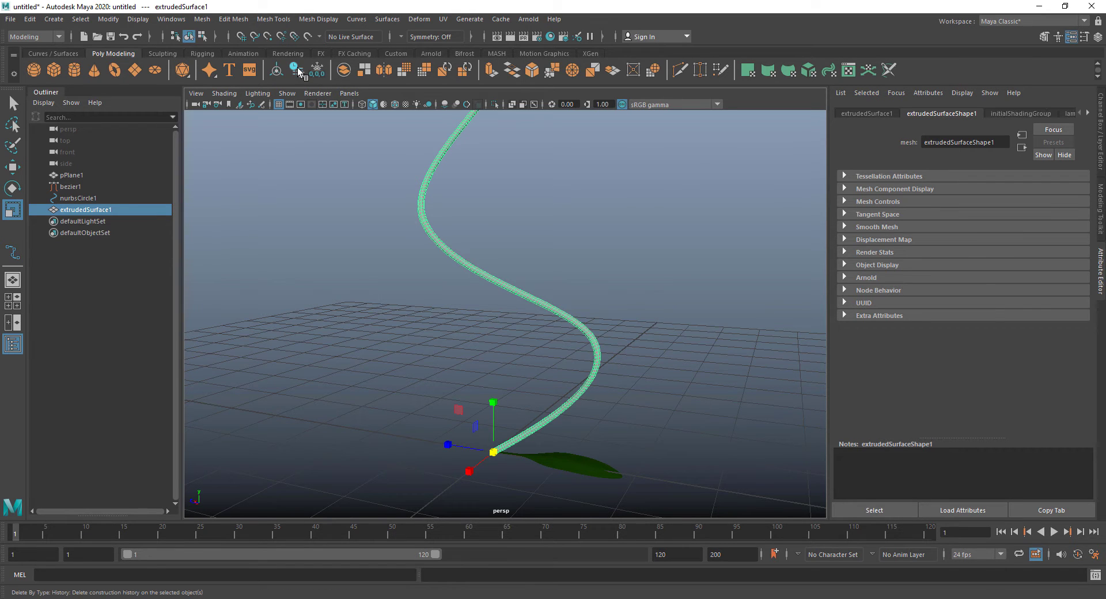
# Move the tube aside along Z to delete the path curve and profile circle, and return it to the leaf stem.
pyautogui.click(639, 413)
pyautogui.click(598, 357)
pyautogui.press('w')
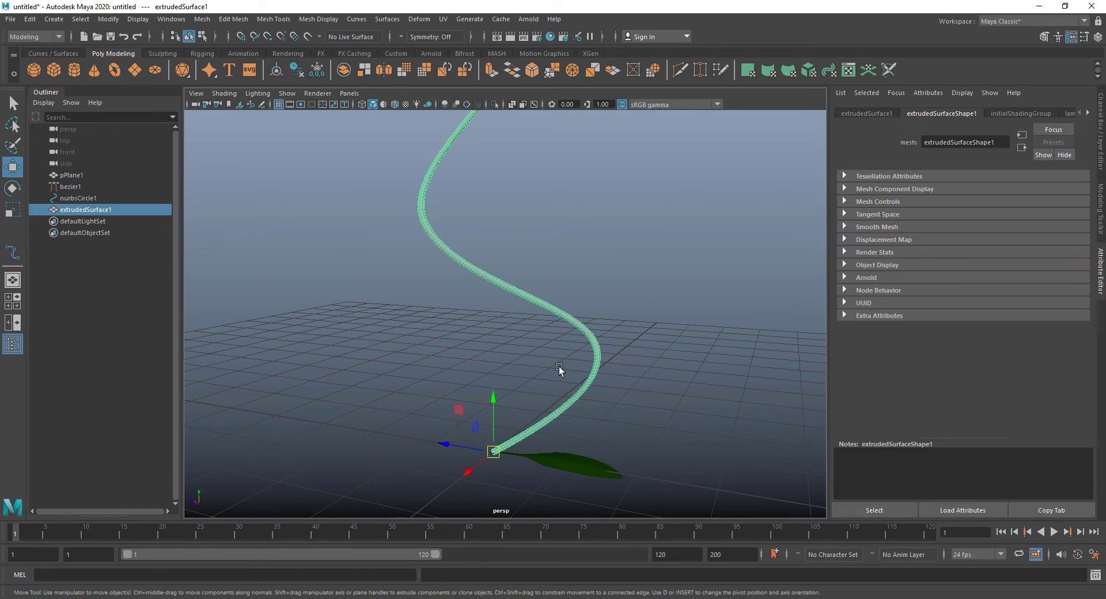
pyautogui.moveTo(453, 455); pyautogui.dragTo(346, 435)
pyautogui.click(590, 348)
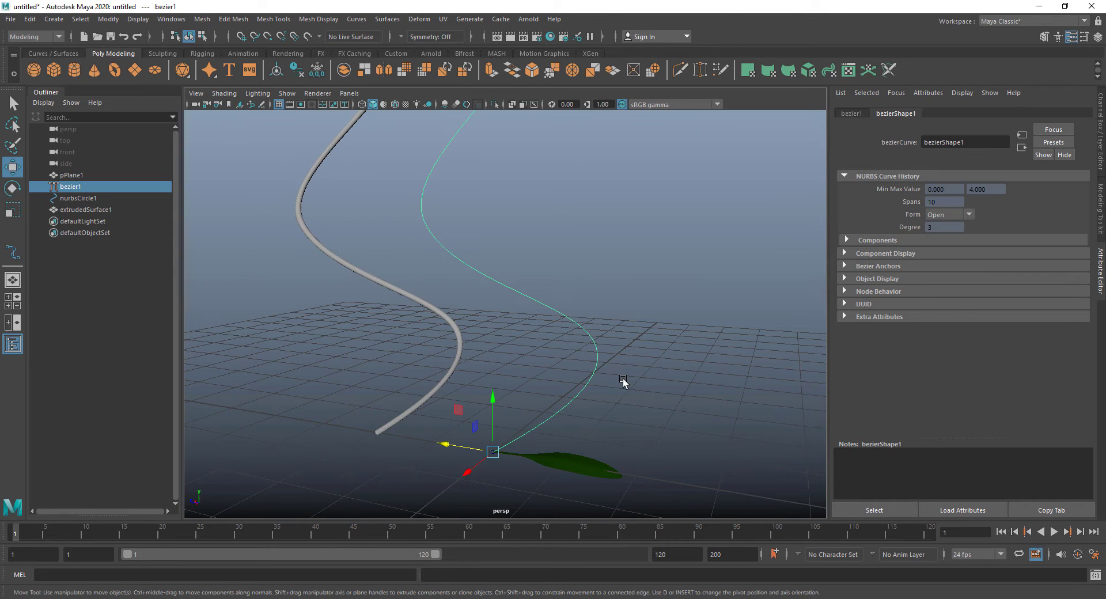
pyautogui.press('Delete')
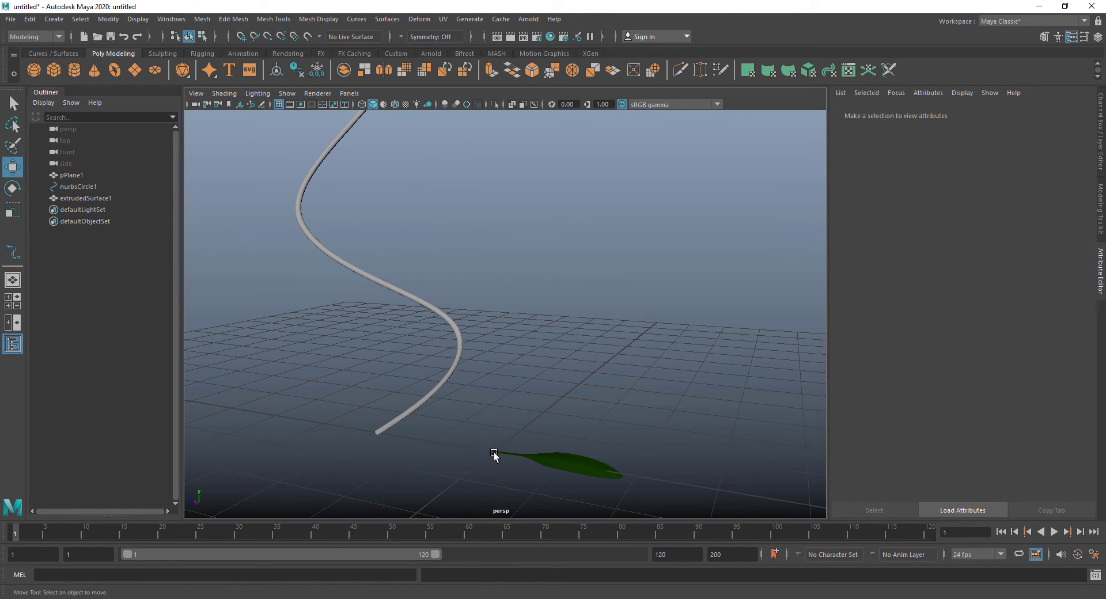
pyautogui.click(492, 453)
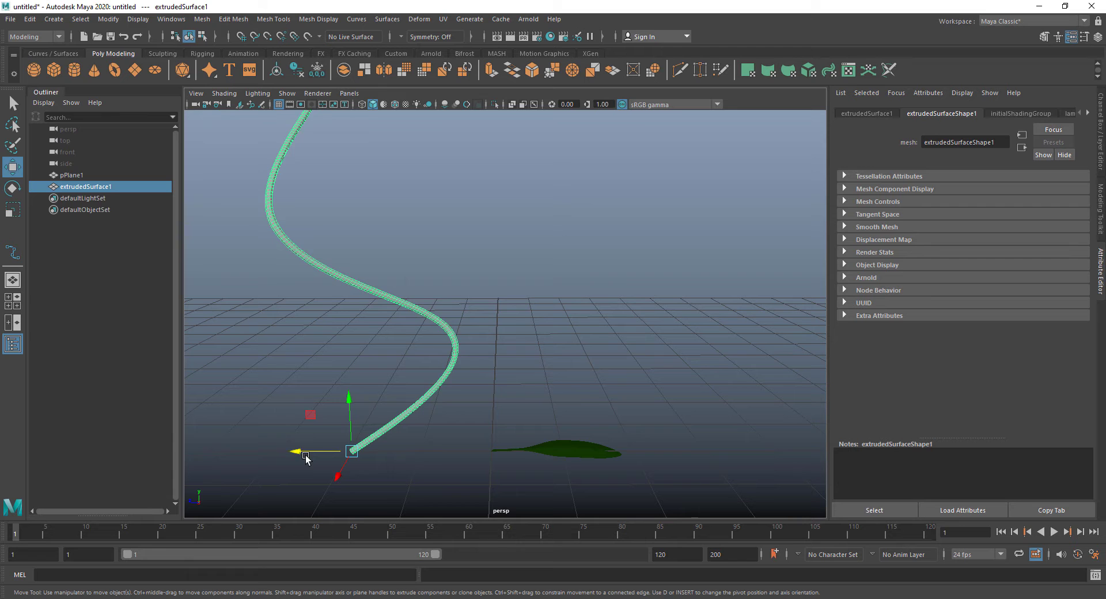
pyautogui.moveTo(304, 455); pyautogui.dragTo(613, 395)
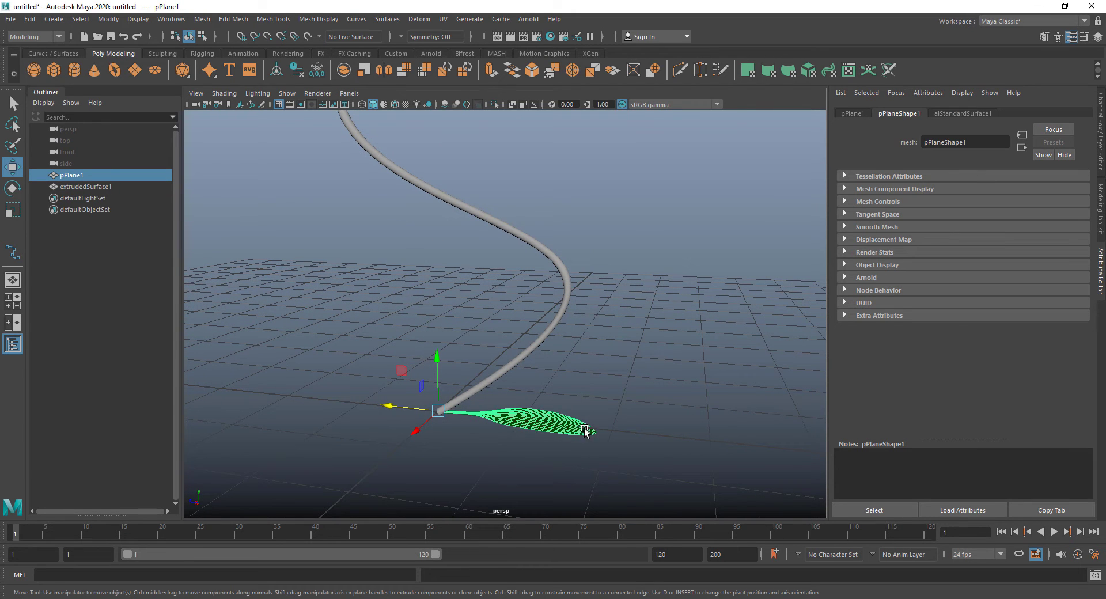
# Switch to the Animation menu set and create a MASH network from the selected leaf.
pyautogui.click(35, 38)
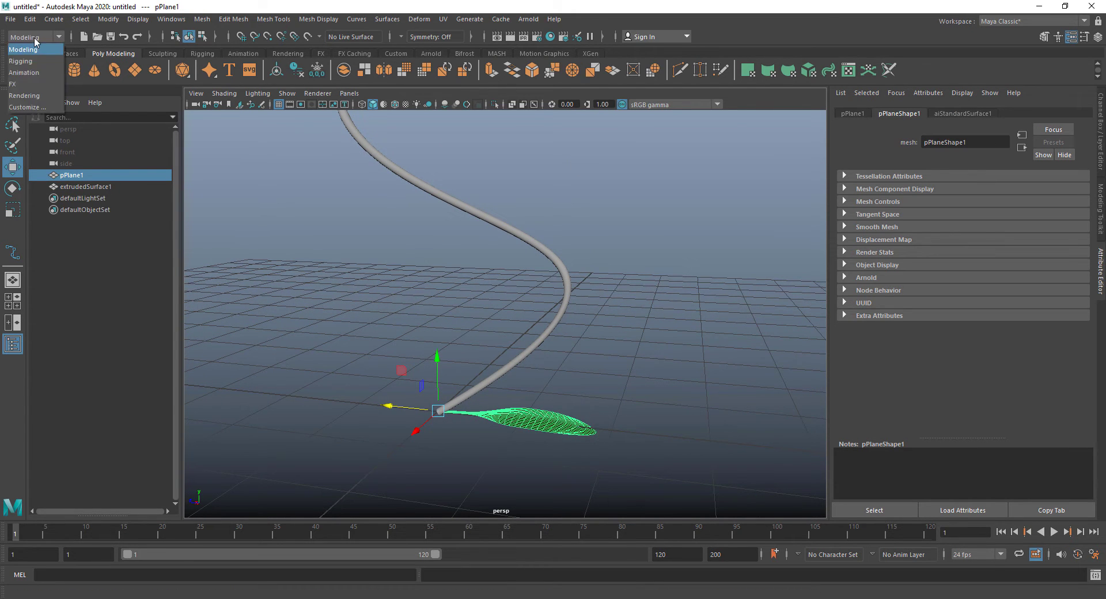
pyautogui.click(40, 73)
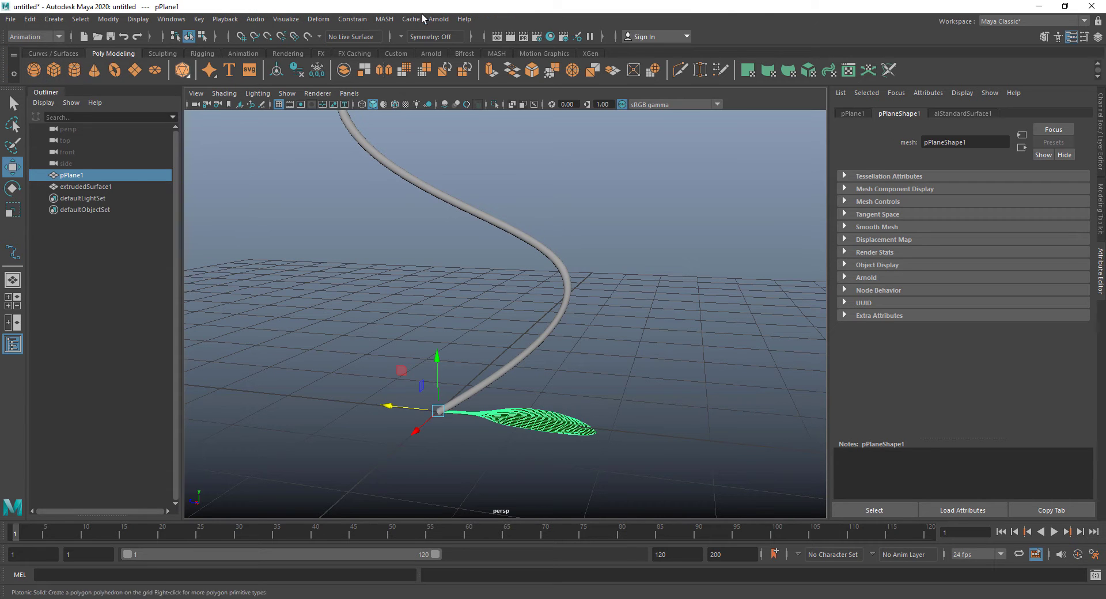
pyautogui.click(383, 20)
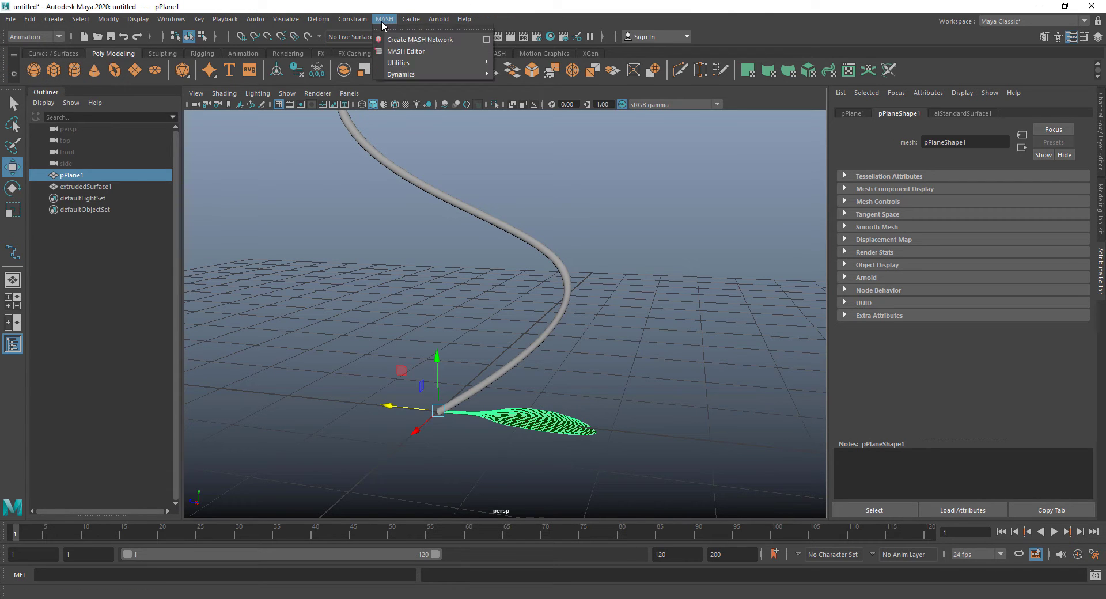
pyautogui.click(420, 40)
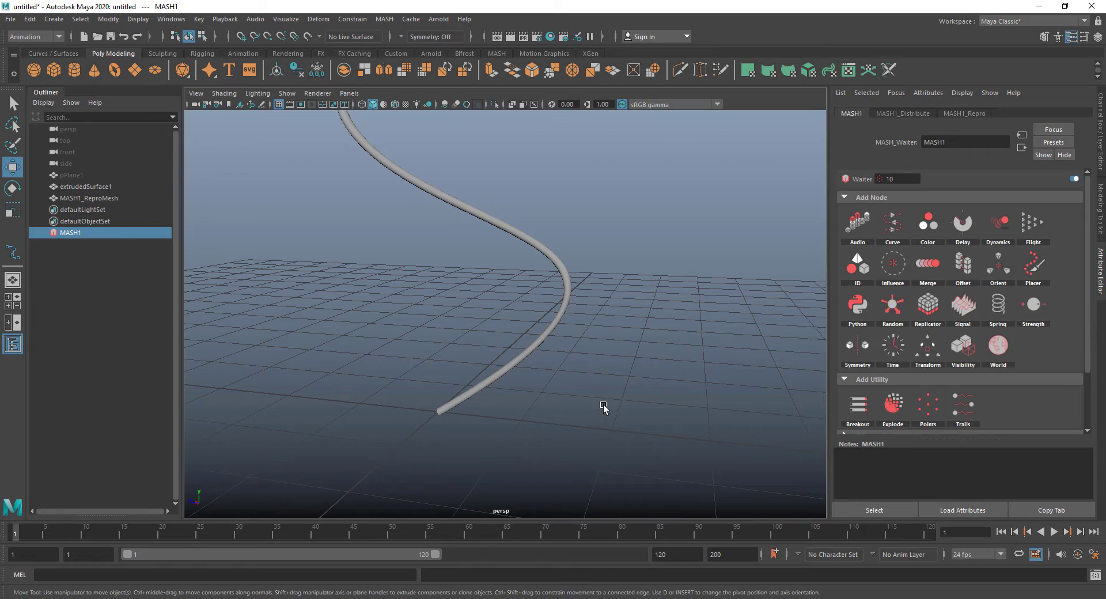
pyautogui.keyDown('alt'); pyautogui.moveTo(636, 395); pyautogui.dragTo(498, 374); pyautogui.keyUp('alt')
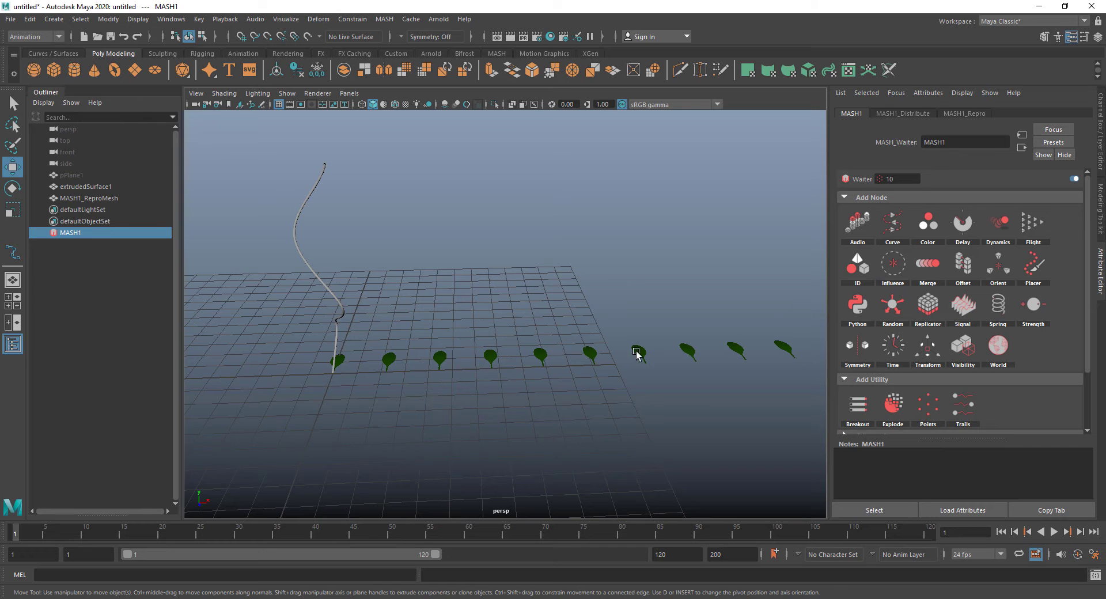
# Set the Distribution Type of the MASH1_Distribute node to Mesh.
pyautogui.click(901, 114)
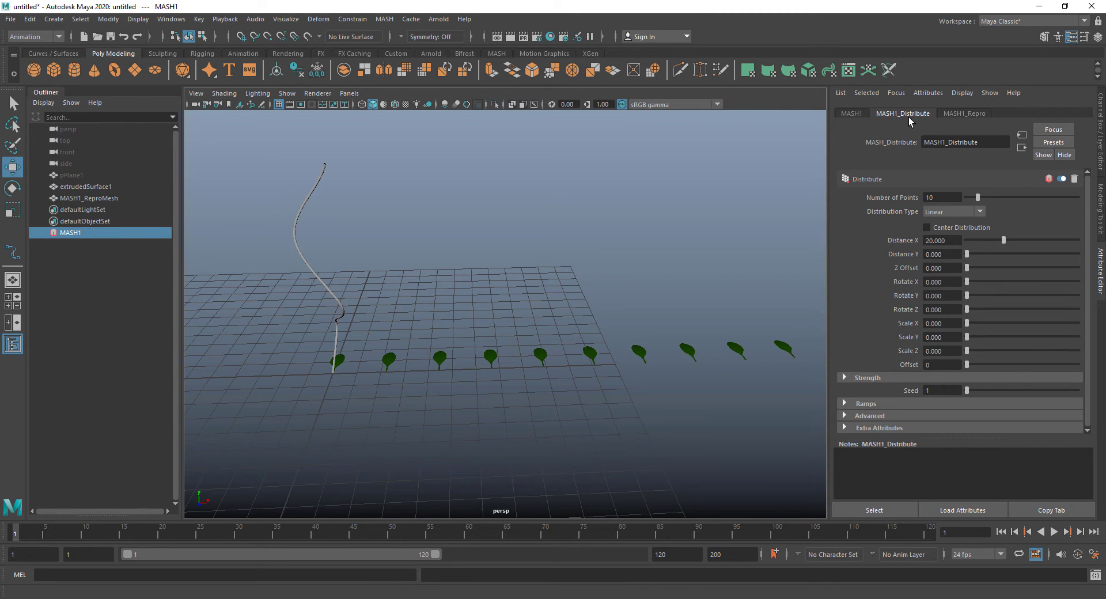
pyautogui.keyDown('alt'); pyautogui.moveTo(655, 338); pyautogui.dragTo(601, 352); pyautogui.keyUp('alt')
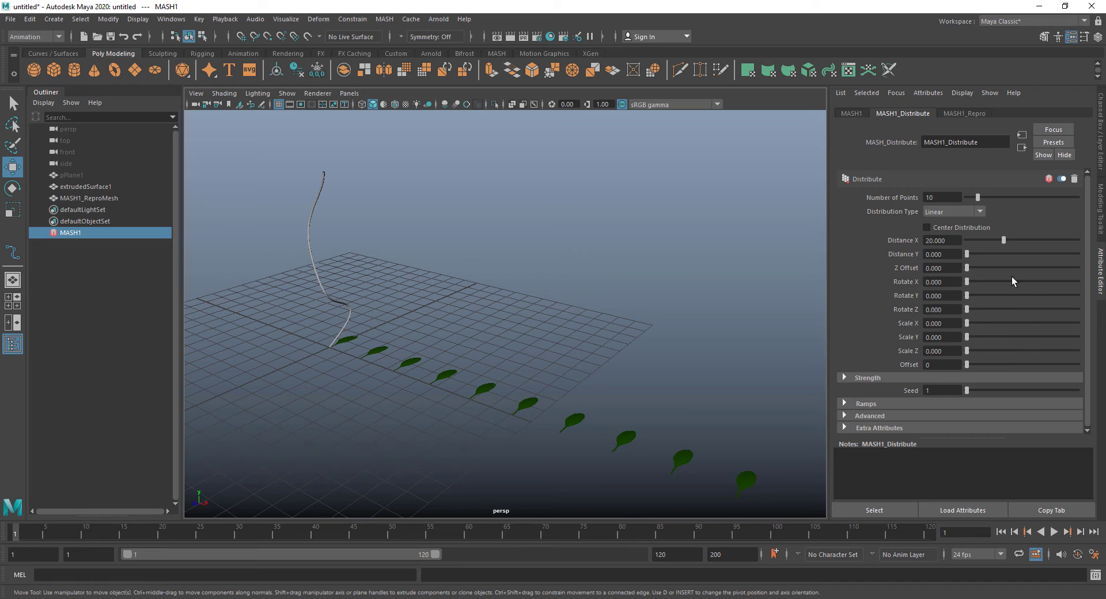
pyautogui.click(960, 214)
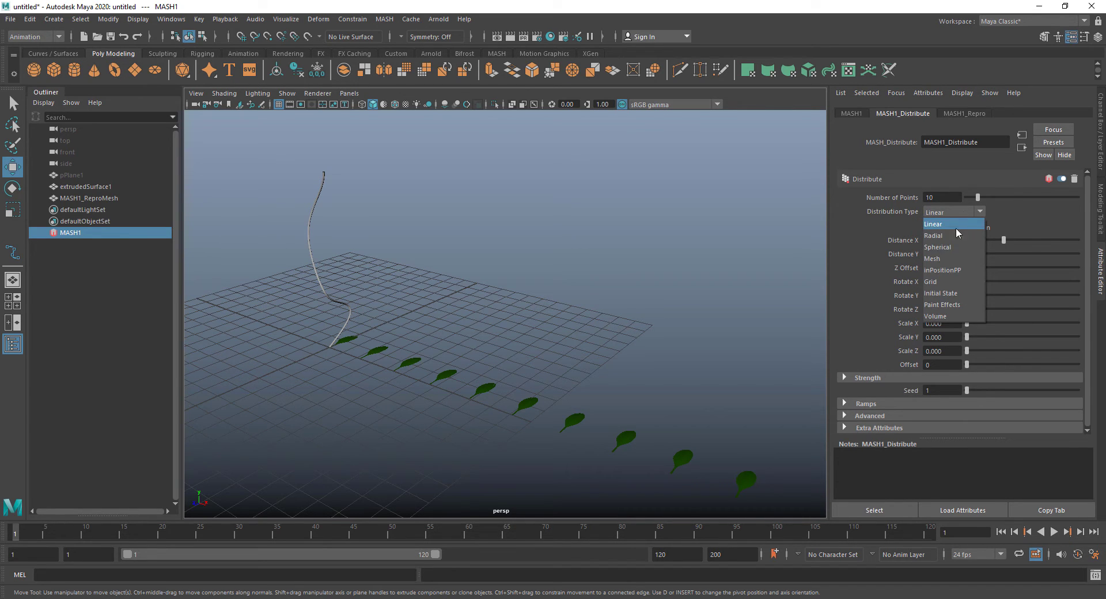
pyautogui.click(941, 259)
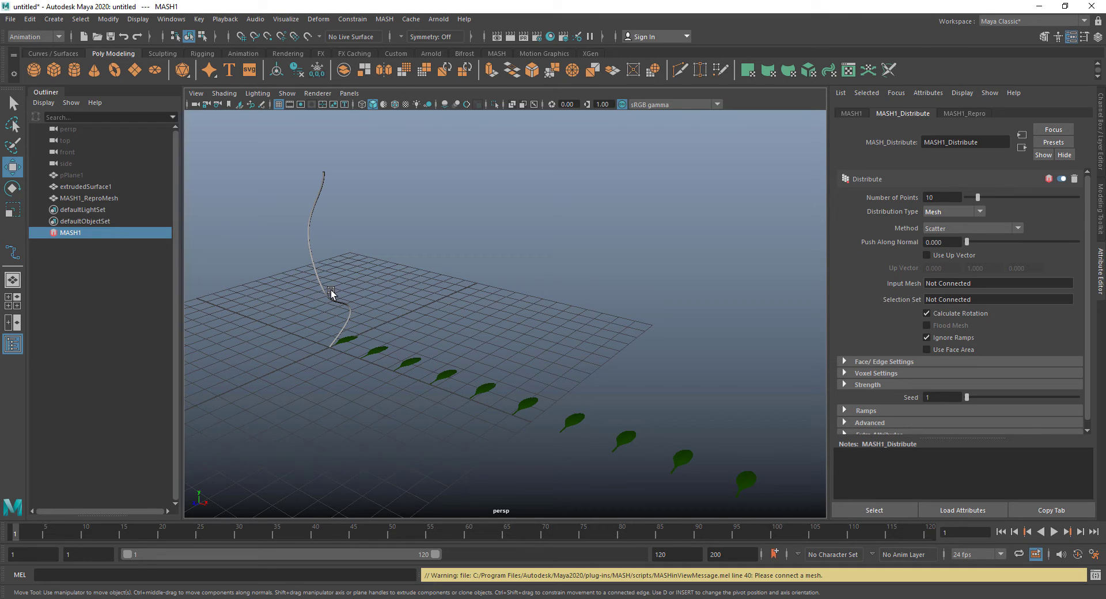
# Rename the extruded vine tube as Stem.
pyautogui.click(95, 191)
pyautogui.doubleClick(95, 191)
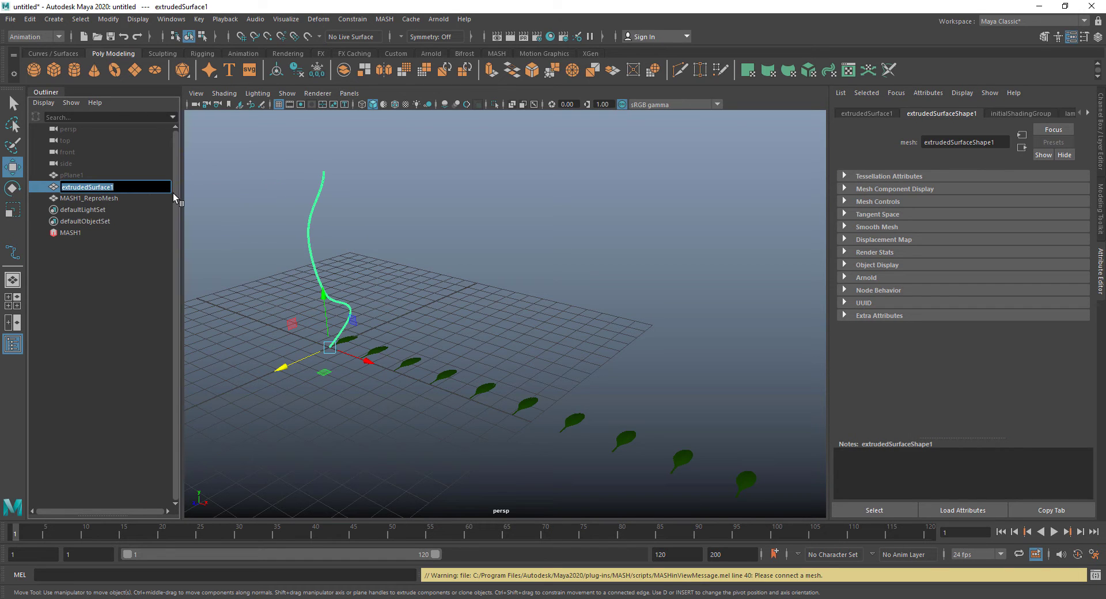
pyautogui.write('Ste')
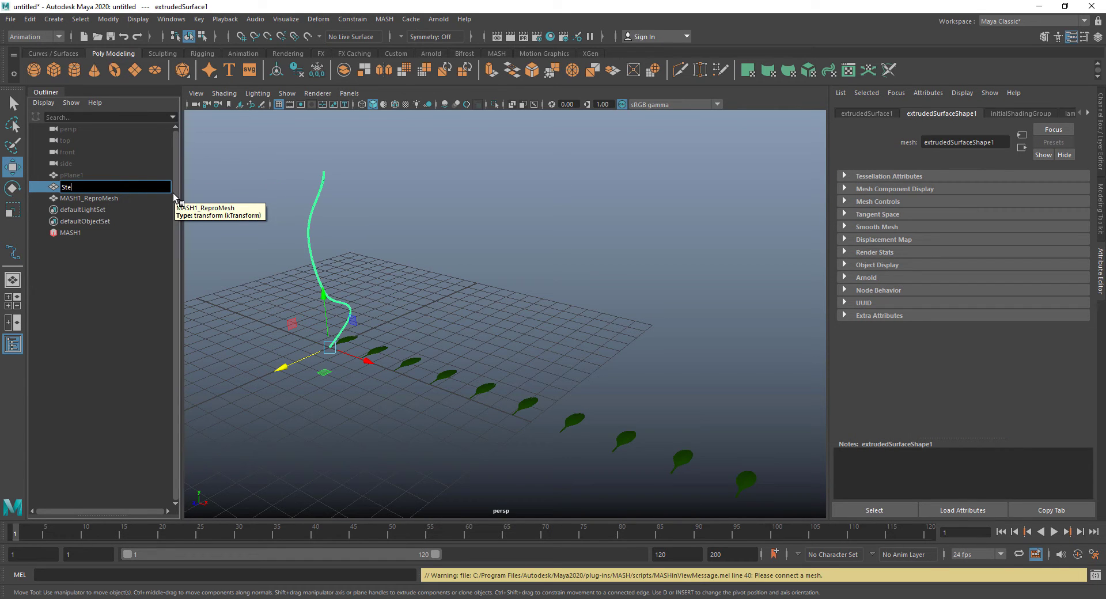
pyautogui.write('m')
pyautogui.press('Return')
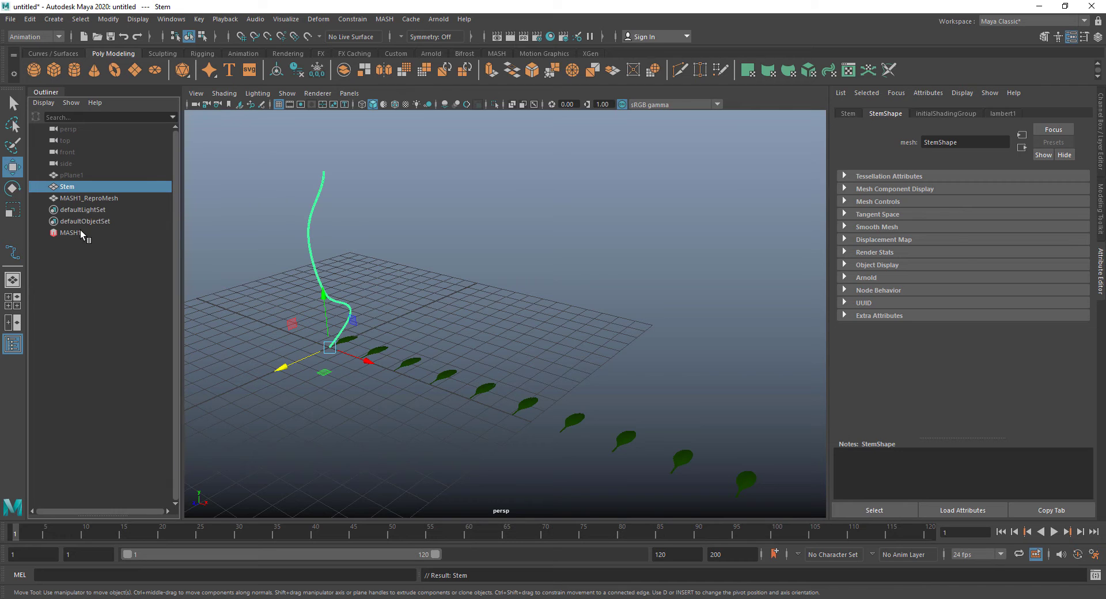
# Connect Stem as the Input Mesh of the leaf network's MASH1_Distribute node.
pyautogui.click(397, 365)
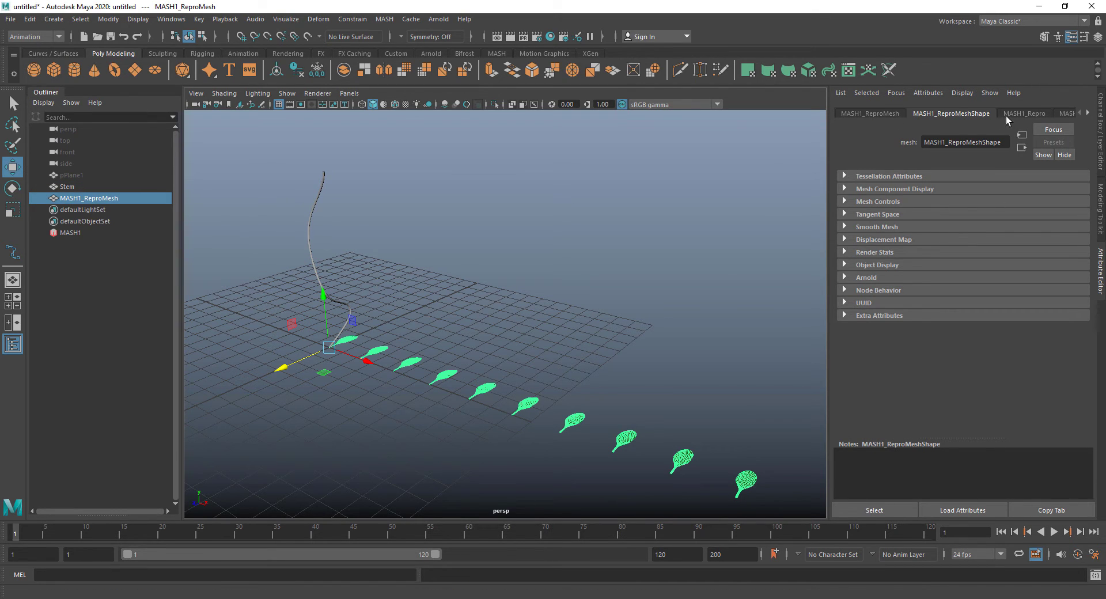
pyautogui.click(1086, 115)
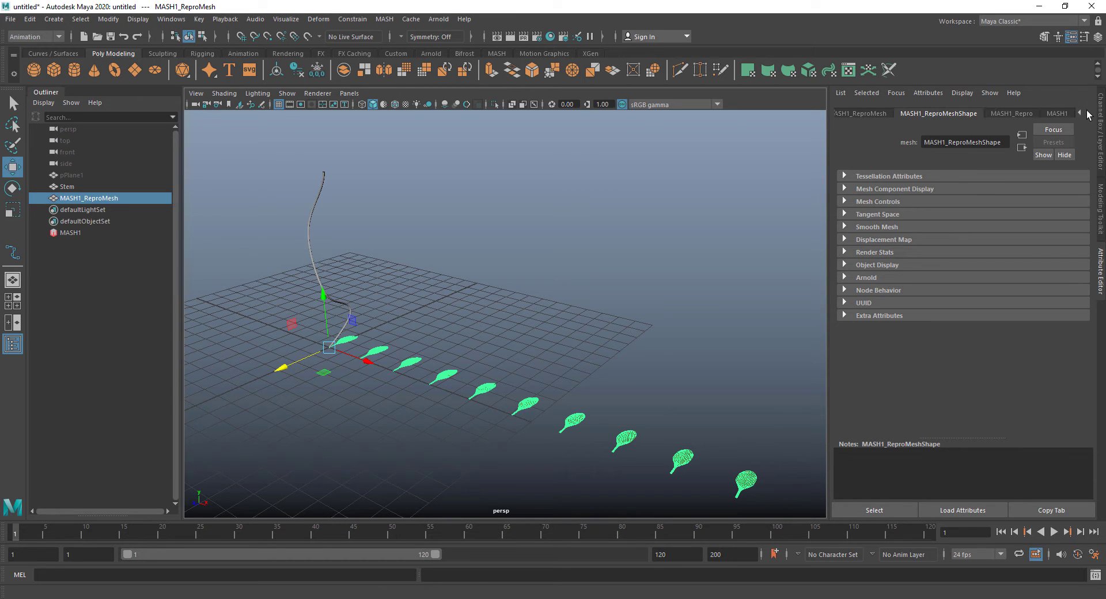
pyautogui.click(1027, 163)
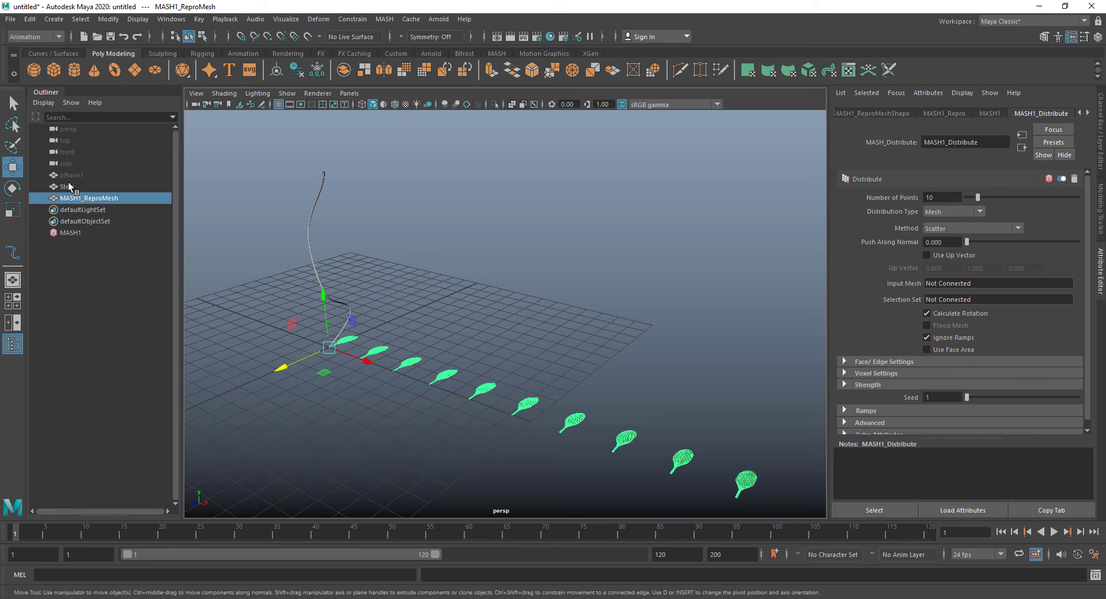
pyautogui.moveTo(68, 190); pyautogui.dragTo(978, 288, button='middle')
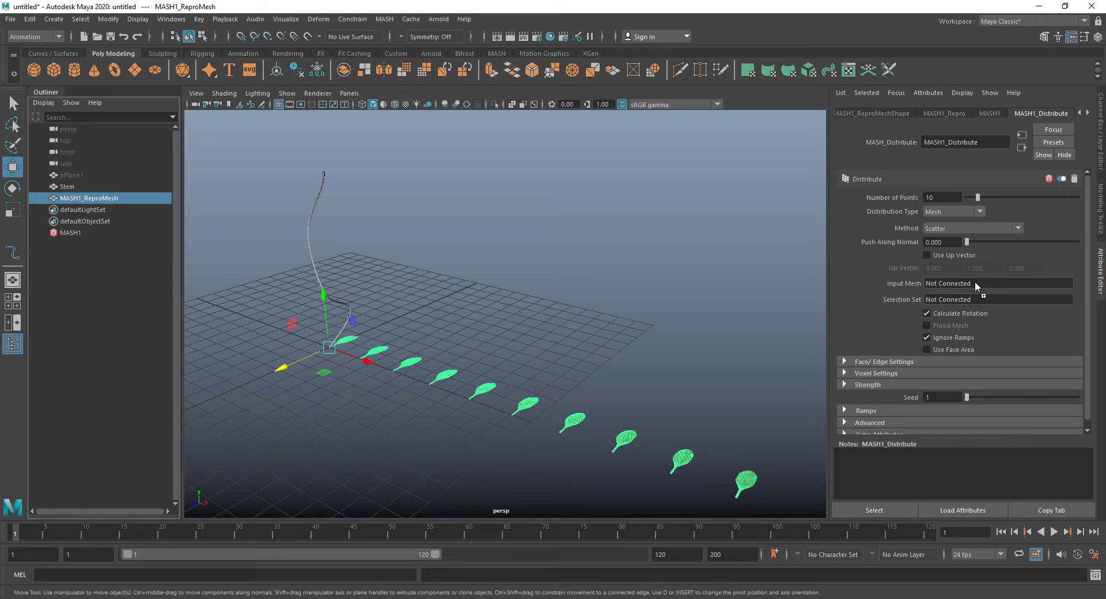
pyautogui.moveTo(974, 281); pyautogui.dragTo(974, 281, button='middle')
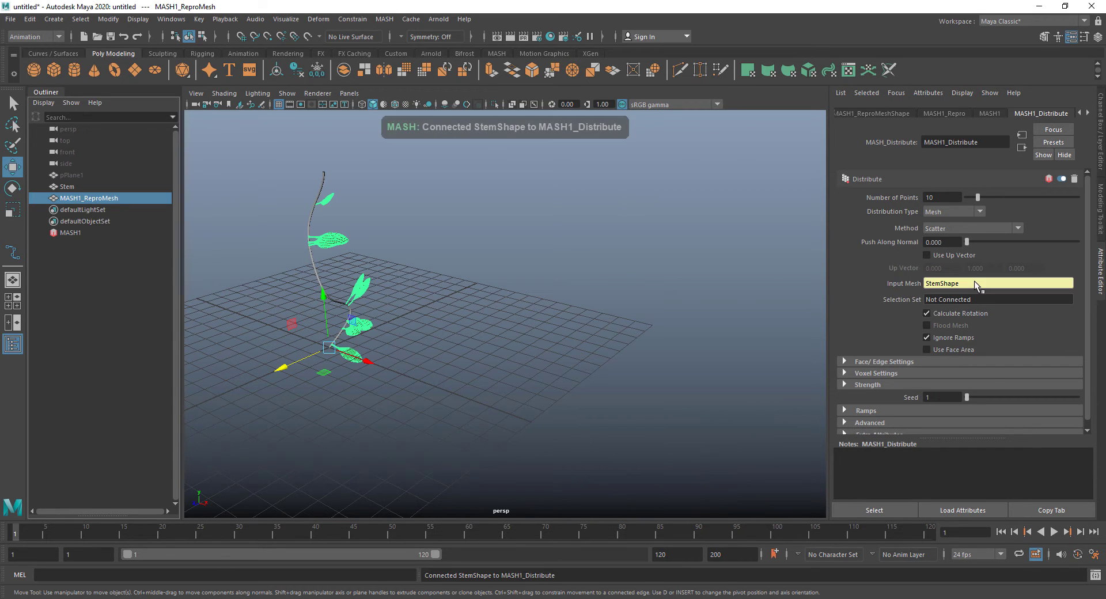
pyautogui.keyDown('alt'); pyautogui.moveTo(460, 325); pyautogui.dragTo(526, 350); pyautogui.keyUp('alt')
pyautogui.keyDown('alt'); pyautogui.moveTo(452, 311); pyautogui.dragTo(405, 341); pyautogui.keyUp('alt')
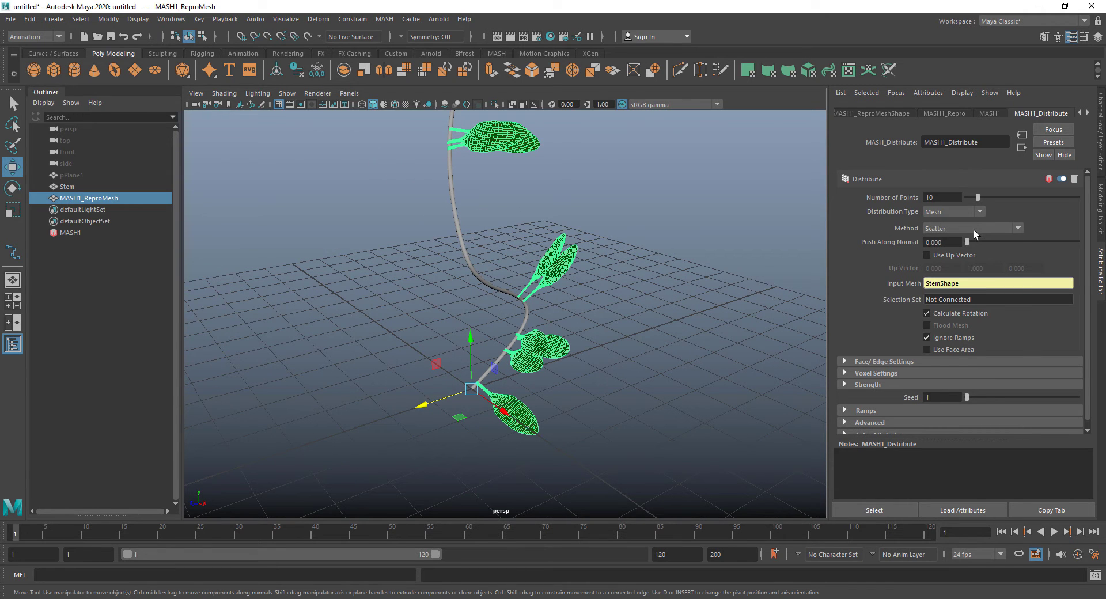
# Set the mesh distribution method to Random Vertex.
pyautogui.click(973, 230)
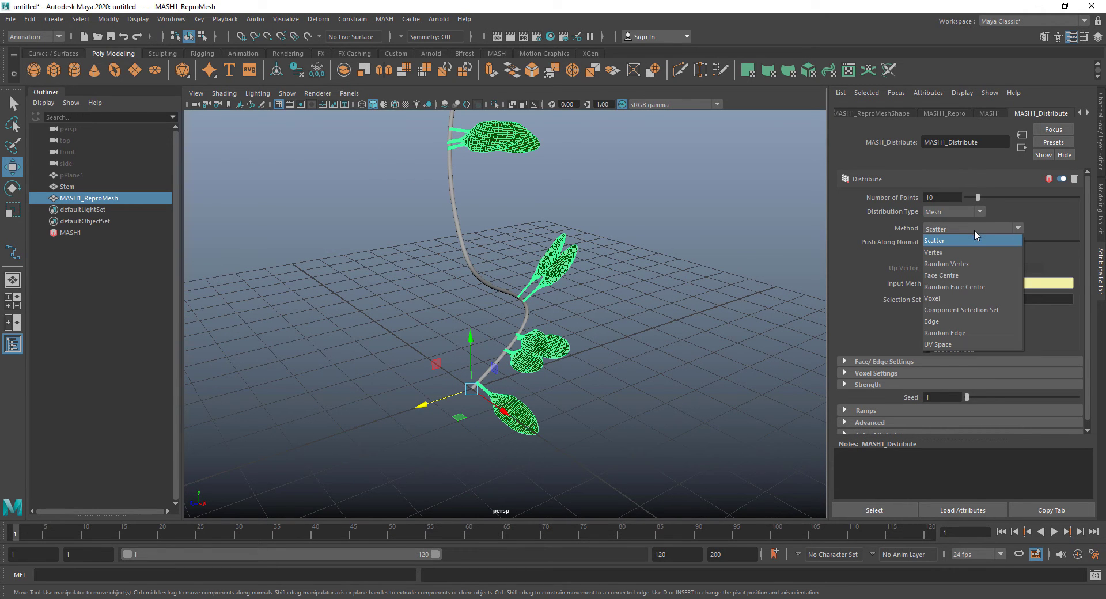
pyautogui.click(961, 264)
pyautogui.keyDown('alt'); pyautogui.moveTo(630, 271); pyautogui.dragTo(593, 292); pyautogui.keyUp('alt')
pyautogui.keyDown('alt'); pyautogui.moveTo(527, 311); pyautogui.dragTo(540, 313); pyautogui.keyUp('alt')
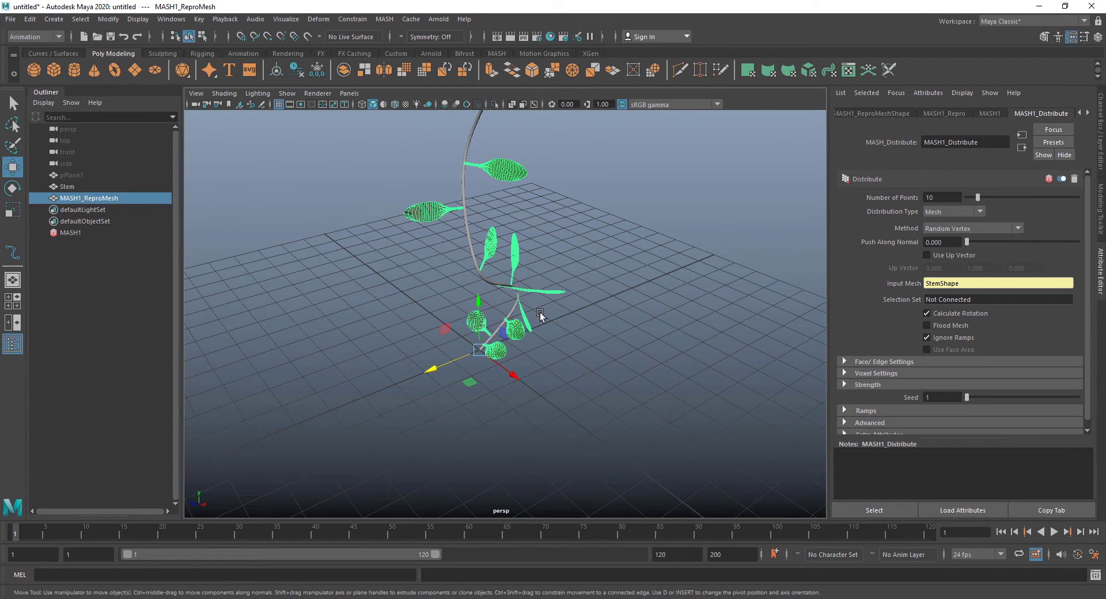
# Raise the Number of Points to 65 so more leaves are spread along the stem.
pyautogui.moveTo(979, 197); pyautogui.dragTo(1036, 202)
pyautogui.keyDown('alt'); pyautogui.moveTo(611, 253); pyautogui.dragTo(674, 265); pyautogui.keyUp('alt')
pyautogui.click(654, 320)
pyautogui.keyDown('alt'); pyautogui.moveTo(654, 320); pyautogui.dragTo(506, 309); pyautogui.keyUp('alt')
pyautogui.scroll(5, 493, 305)
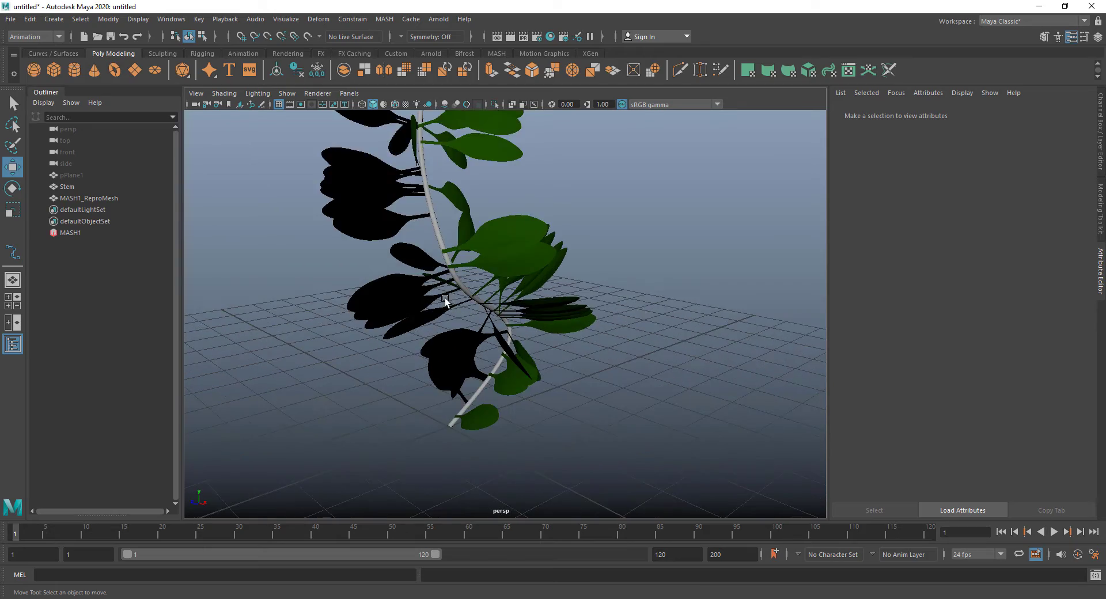
# Reselect the distributed leaves and add a Random node to the MASH1 network.
pyautogui.click(508, 240)
pyautogui.keyDown('alt'); pyautogui.moveTo(591, 311); pyautogui.dragTo(562, 357); pyautogui.keyUp('alt')
pyautogui.keyDown('alt'); pyautogui.moveTo(535, 300); pyautogui.dragTo(588, 311); pyautogui.keyUp('alt')
pyautogui.keyDown('alt'); pyautogui.moveTo(657, 380); pyautogui.dragTo(592, 381); pyautogui.keyUp('alt')
pyautogui.scroll(-3, 610, 411)
pyautogui.keyDown('alt'); pyautogui.moveTo(614, 420); pyautogui.dragTo(585, 378, button='middle'); pyautogui.keyUp('alt')
pyautogui.keyDown('alt'); pyautogui.moveTo(585, 375); pyautogui.dragTo(613, 417); pyautogui.keyUp('alt')
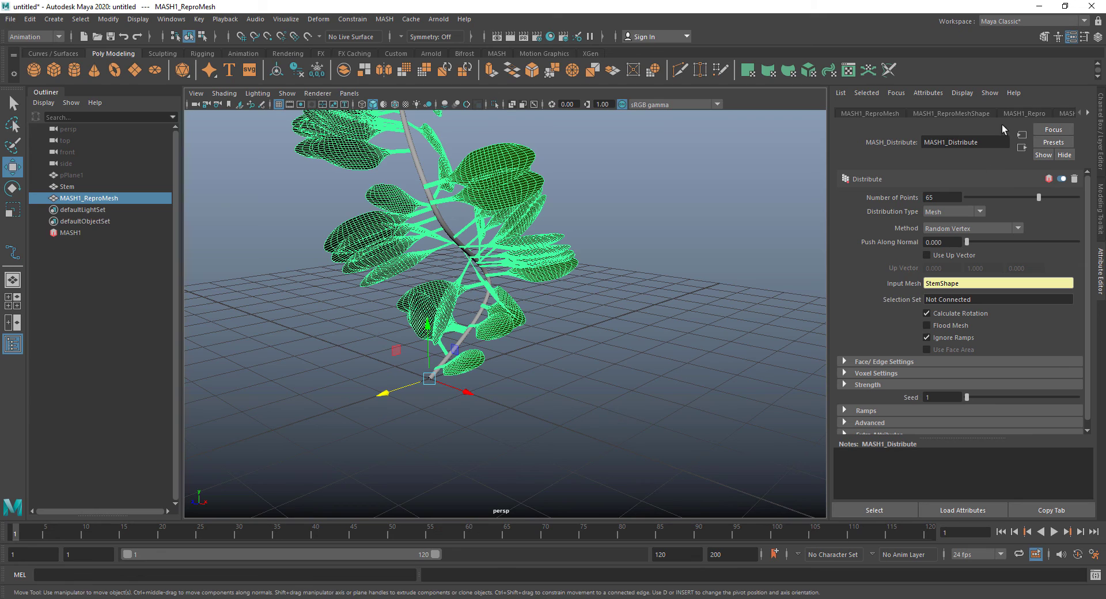
pyautogui.click(1066, 113)
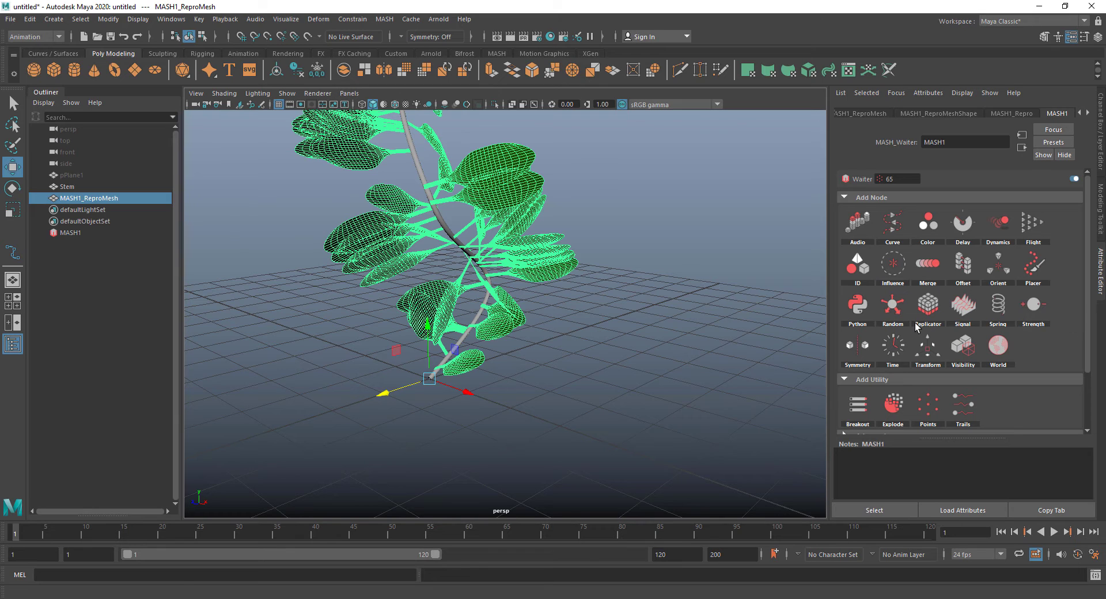
pyautogui.rightClick(892, 304)
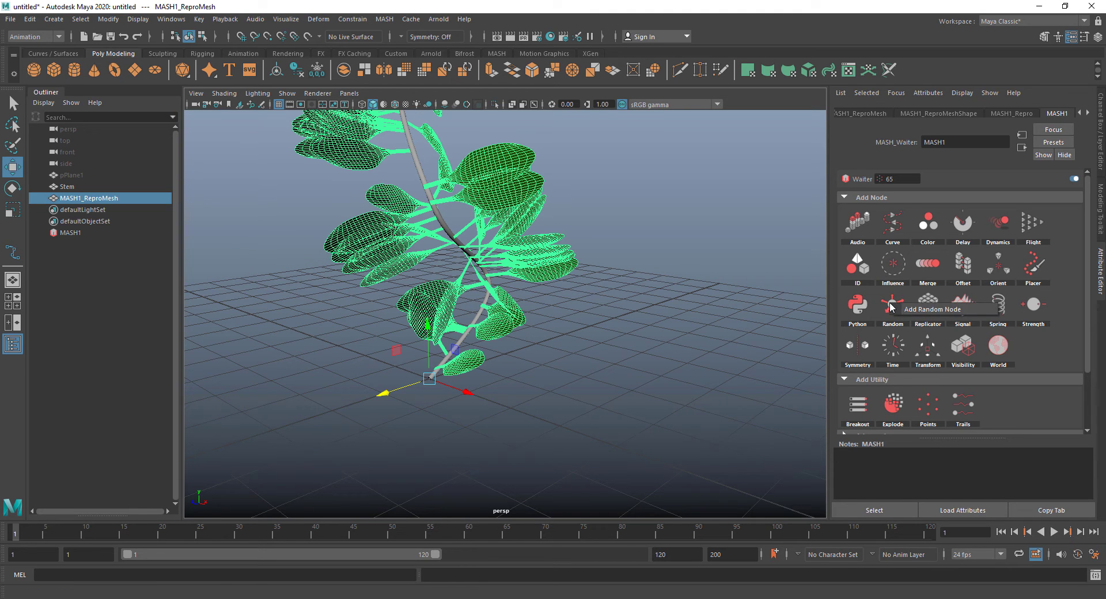
pyautogui.click(922, 310)
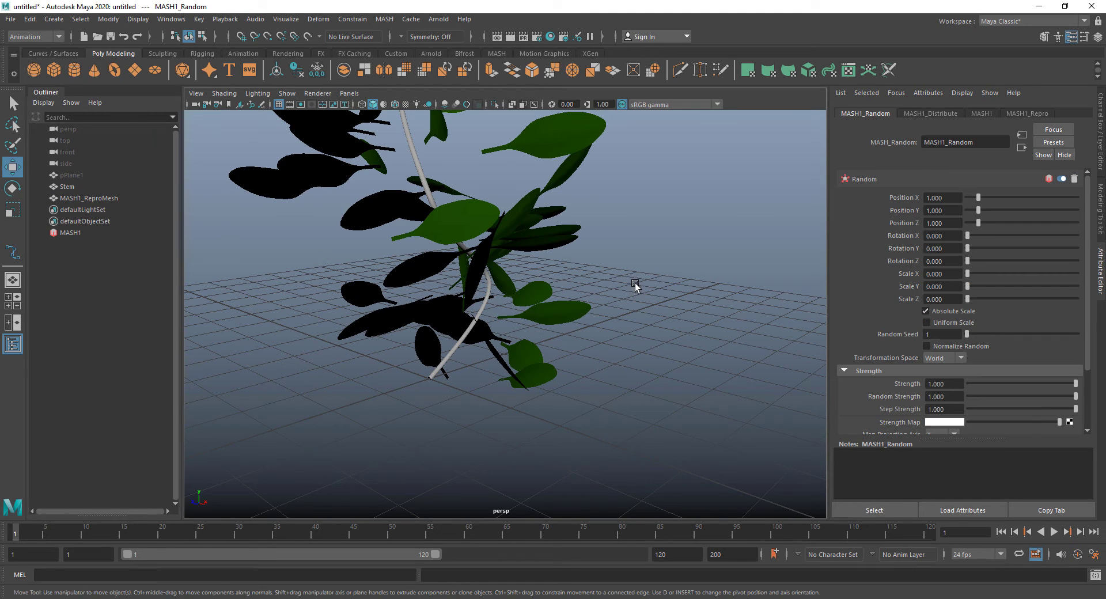
# Set the Random node's Position X, Y and Z to 0 to keep the leaves attached to the stem.
pyautogui.keyDown('alt'); pyautogui.moveTo(592, 301); pyautogui.dragTo(651, 300); pyautogui.keyUp('alt')
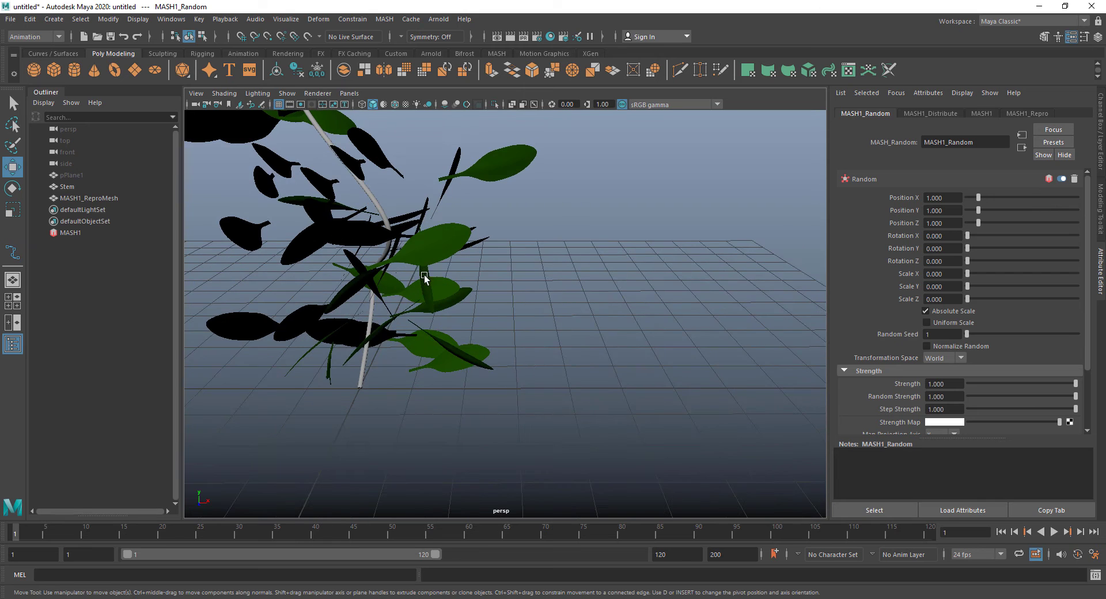
pyautogui.keyDown('alt'); pyautogui.moveTo(543, 211); pyautogui.dragTo(461, 200); pyautogui.keyUp('alt')
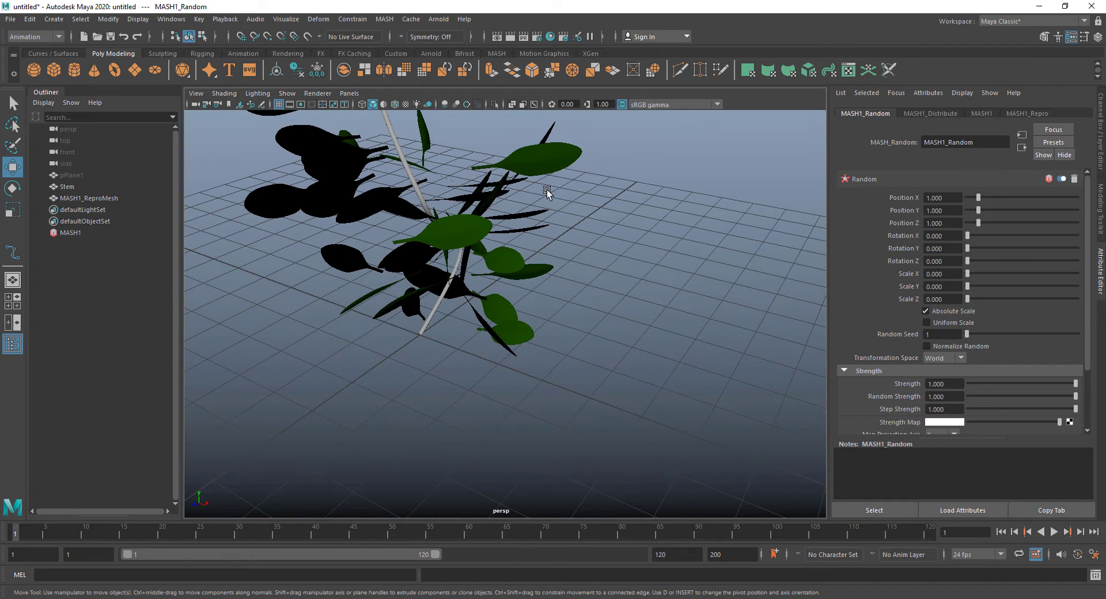
pyautogui.keyDown('alt'); pyautogui.moveTo(548, 190); pyautogui.dragTo(473, 170); pyautogui.keyUp('alt')
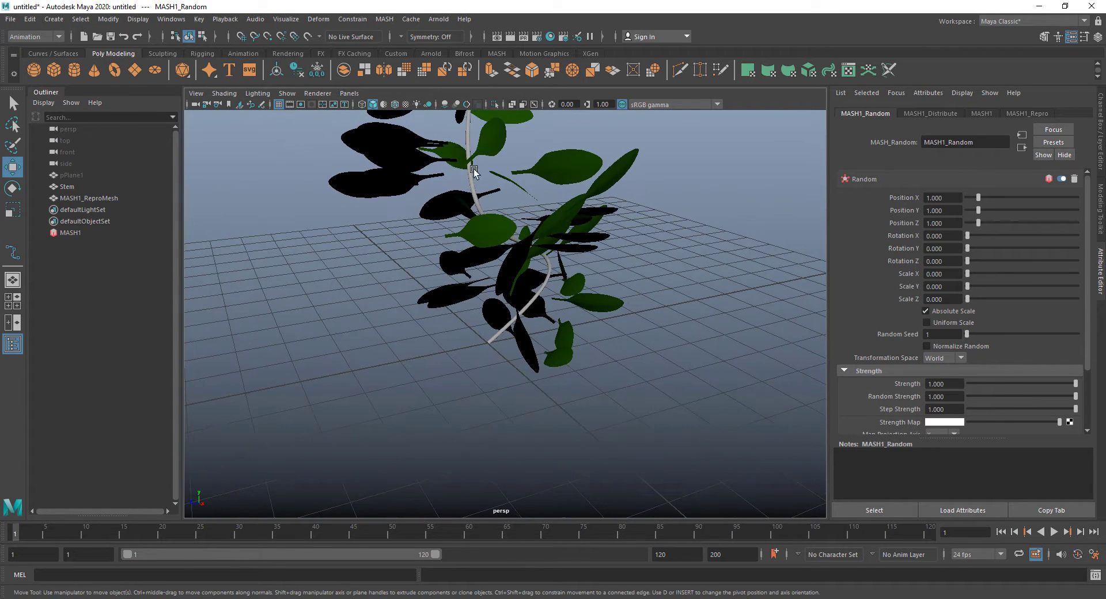
pyautogui.click(951, 199)
pyautogui.write('0')
pyautogui.press('Tab')
pyautogui.write('0')
pyautogui.press('Tab')
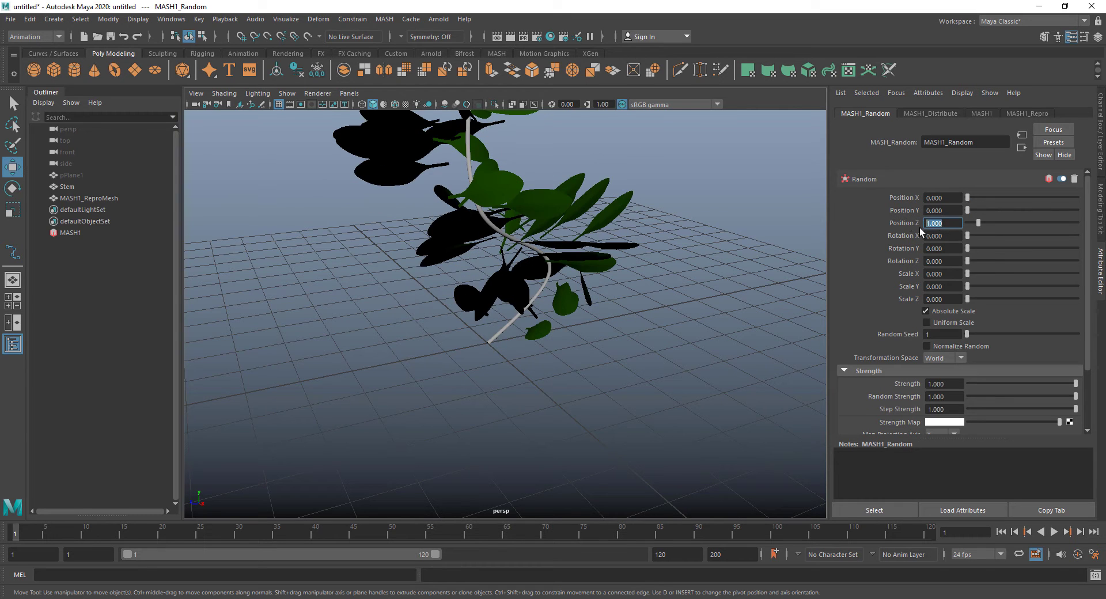
pyautogui.write('0')
pyautogui.press('Return')
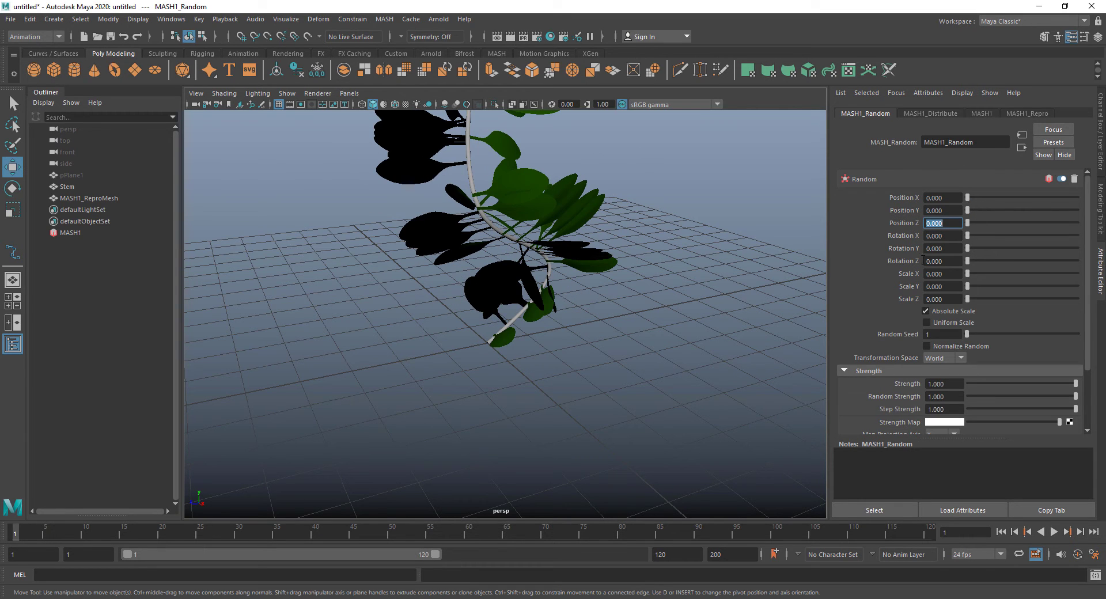
pyautogui.keyDown('alt'); pyautogui.moveTo(532, 301); pyautogui.dragTo(637, 304); pyautogui.keyUp('alt')
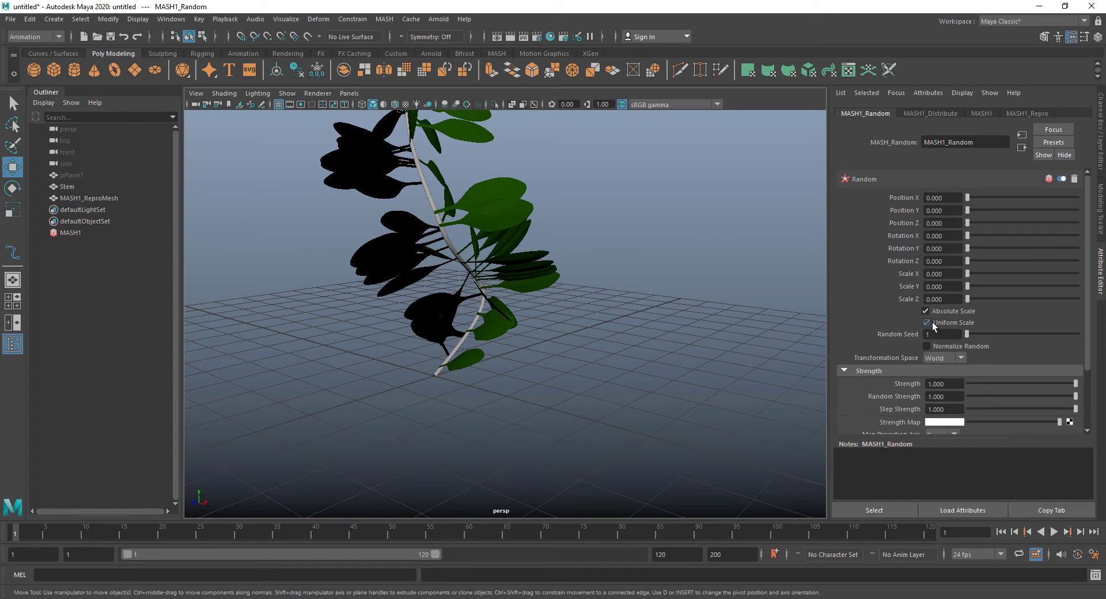
# Enable Uniform Scale on the Random node, try random Scale X variation of about 0.3, and reset it to 0.
pyautogui.moveTo(967, 274)
pyautogui.mouseDown()
pyautogui.moveTo(981, 273)
pyautogui.moveTo(962, 280)
pyautogui.mouseUp()
pyautogui.keyDown('alt'); pyautogui.moveTo(450, 345); pyautogui.dragTo(505, 335); pyautogui.keyUp('alt')
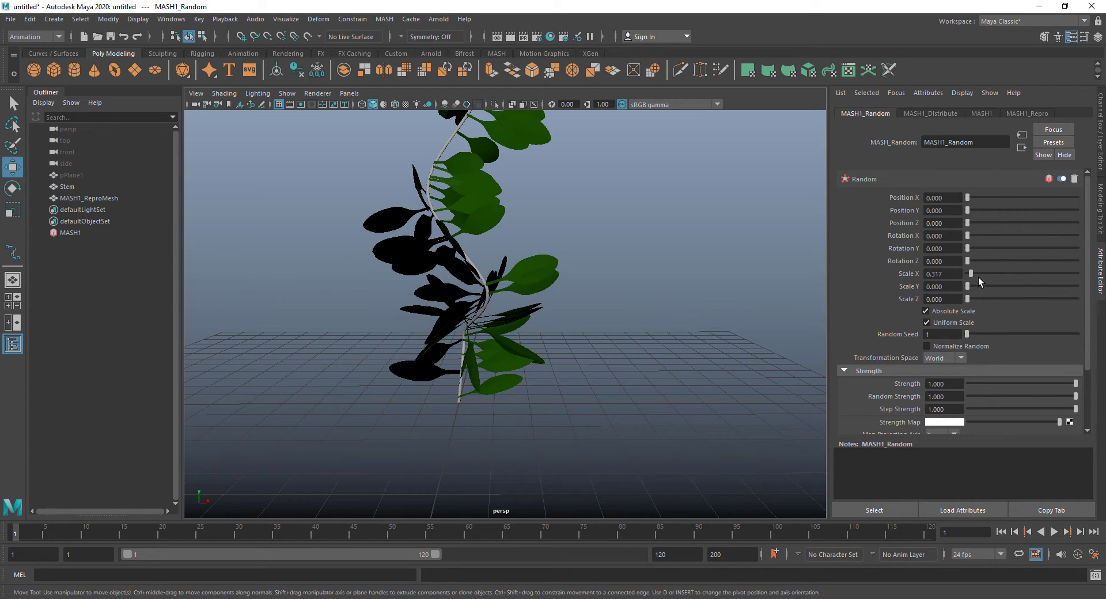
pyautogui.moveTo(980, 281)
pyautogui.mouseDown()
pyautogui.moveTo(1005, 280)
pyautogui.moveTo(961, 289)
pyautogui.mouseUp()
pyautogui.keyDown('alt'); pyautogui.moveTo(631, 320); pyautogui.dragTo(610, 342); pyautogui.keyUp('alt')
pyautogui.scroll(3, 609, 342)
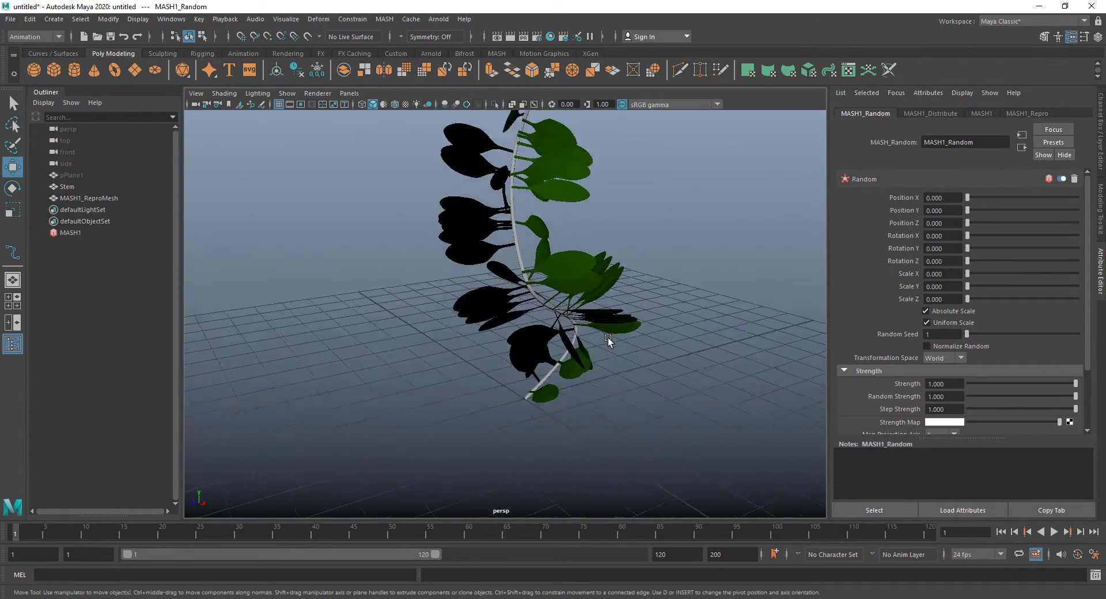
pyautogui.keyDown('alt'); pyautogui.moveTo(630, 420); pyautogui.dragTo(673, 406); pyautogui.keyUp('alt')
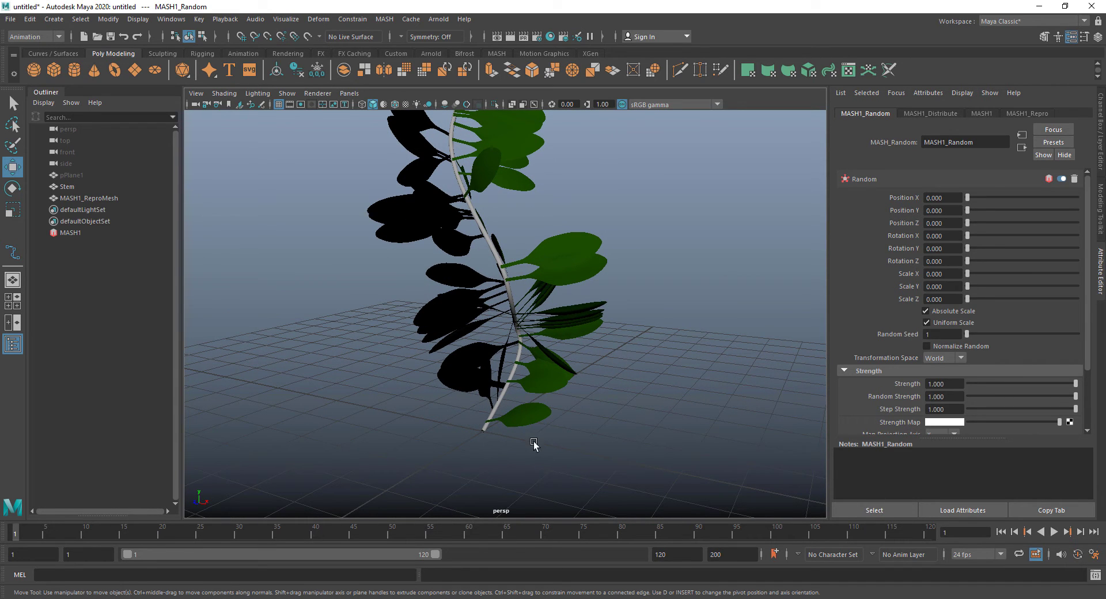
pyautogui.keyDown('alt'); pyautogui.moveTo(534, 445); pyautogui.dragTo(593, 437); pyautogui.keyUp('alt')
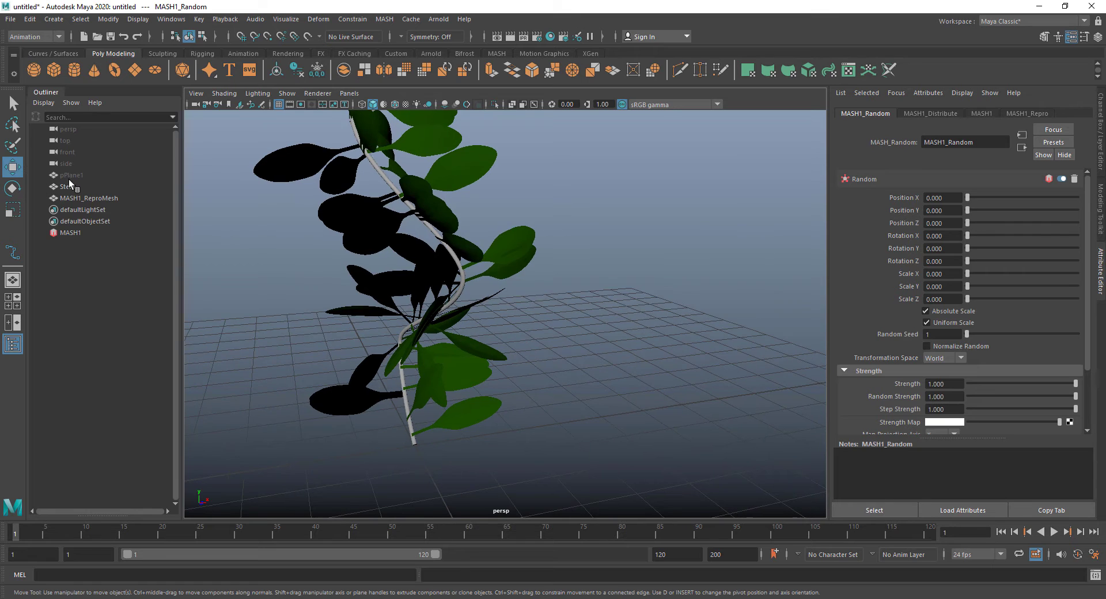
# Select the hidden original leaf pPlane1 and show it in the viewport.
pyautogui.click(73, 174)
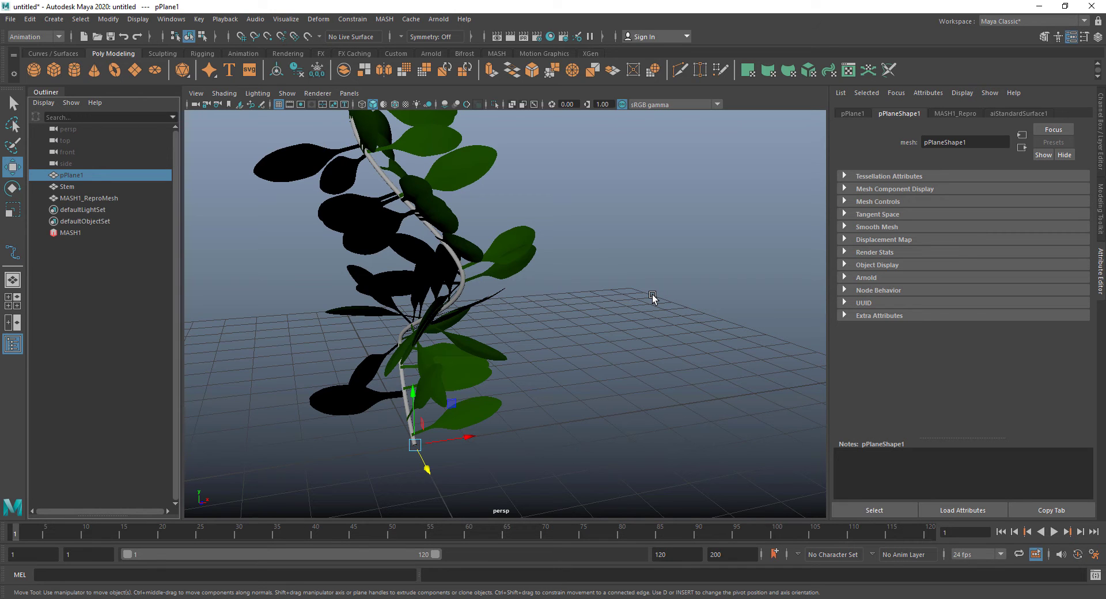
pyautogui.keyDown('alt'); pyautogui.moveTo(588, 467); pyautogui.dragTo(501, 458); pyautogui.keyUp('alt')
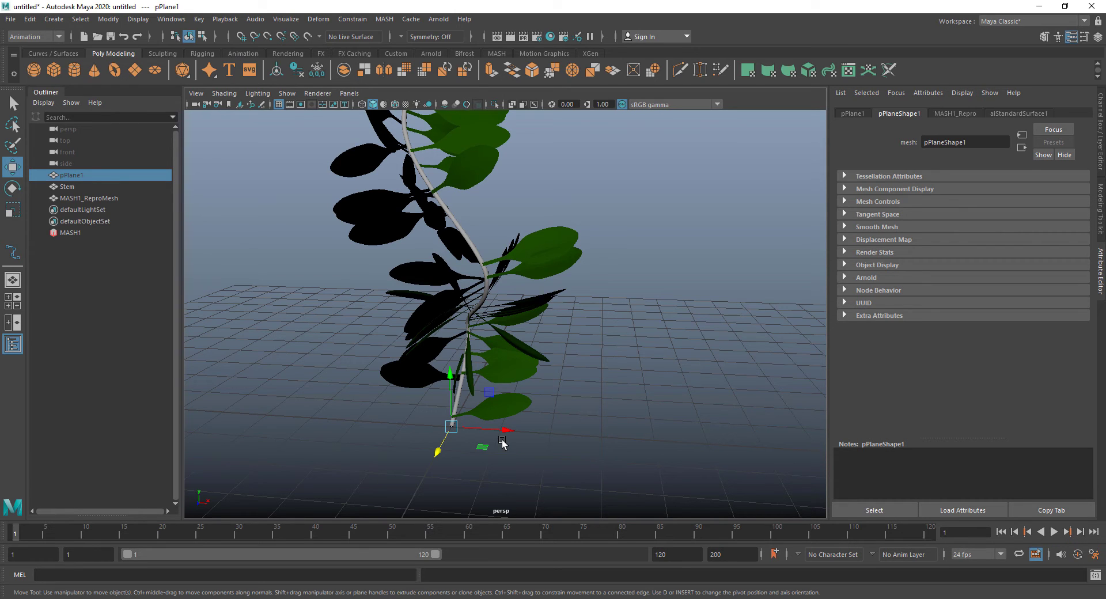
pyautogui.click(137, 19)
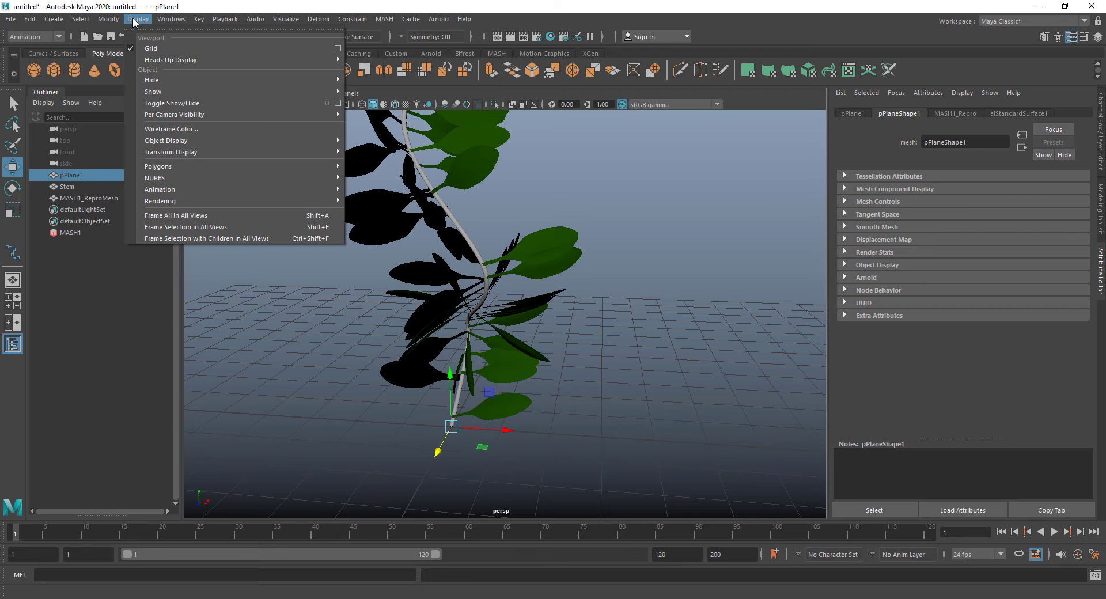
pyautogui.moveTo(166, 91)
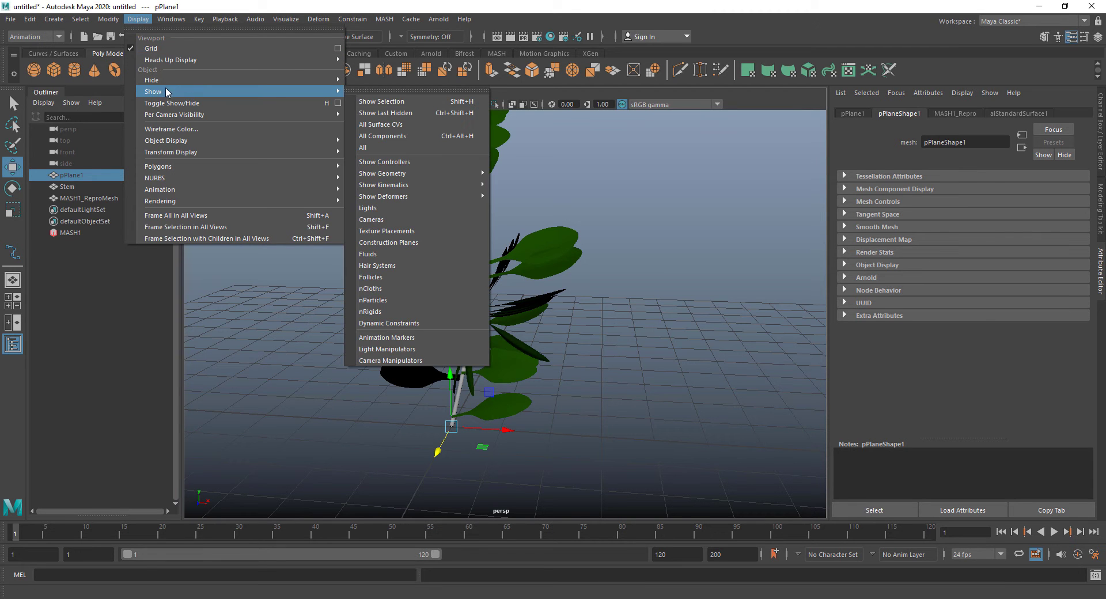
pyautogui.click(380, 105)
# Scale the original leaf down uniformly to shrink all its copies along the stem.
pyautogui.keyDown('alt'); pyautogui.moveTo(648, 397); pyautogui.dragTo(726, 405); pyautogui.keyUp('alt')
pyautogui.scroll(3, 603, 412)
pyautogui.keyDown('alt'); pyautogui.moveTo(603, 410); pyautogui.dragTo(513, 340); pyautogui.keyUp('alt')
pyautogui.press('r')
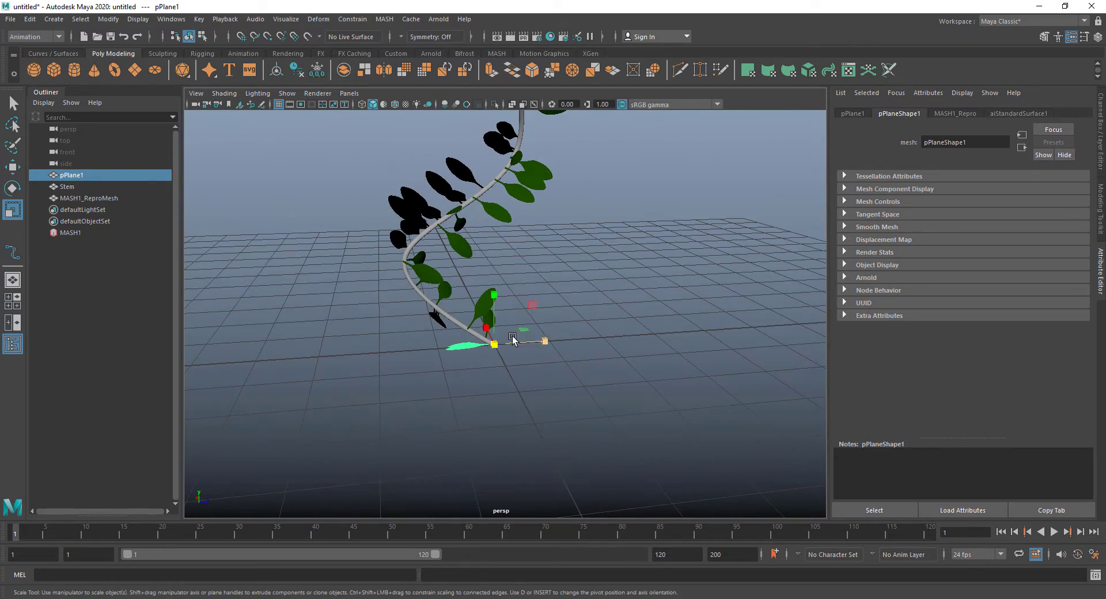
# Scale the original leaf pPlane1 up slightly and uniformly so its copies along the stem grow.
pyautogui.keyDown('alt'); pyautogui.moveTo(601, 192); pyautogui.dragTo(608, 332); pyautogui.keyUp('alt')
pyautogui.keyDown('alt'); pyautogui.moveTo(545, 187); pyautogui.dragTo(645, 375); pyautogui.keyUp('alt')
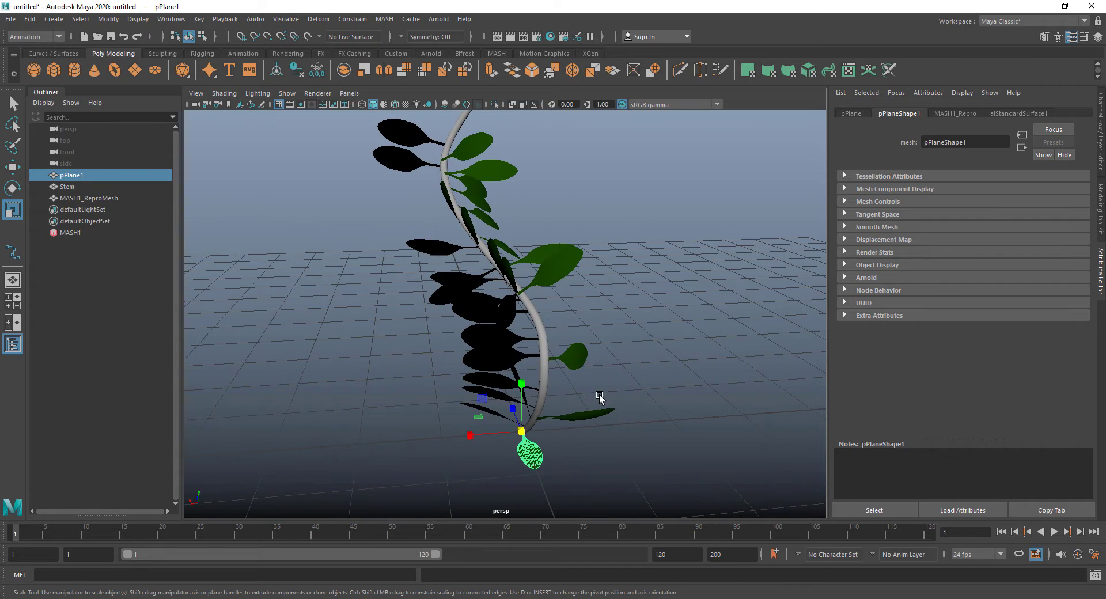
pyautogui.keyDown('alt'); pyautogui.moveTo(823, 410); pyautogui.dragTo(597, 396); pyautogui.keyUp('alt')
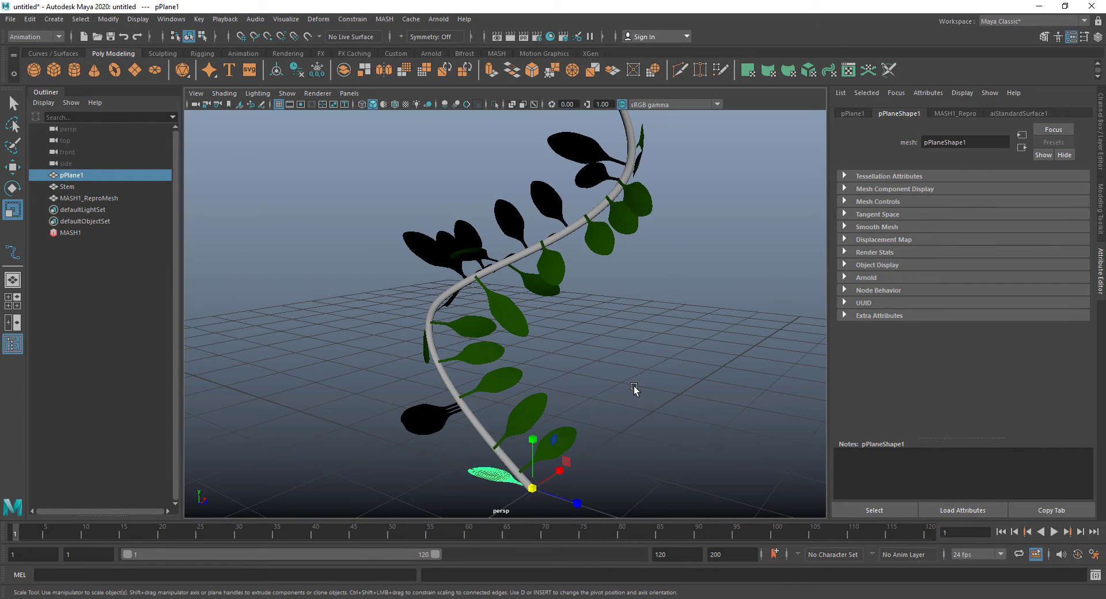
pyautogui.keyDown('alt'); pyautogui.moveTo(539, 475); pyautogui.dragTo(531, 418, button='middle'); pyautogui.keyUp('alt')
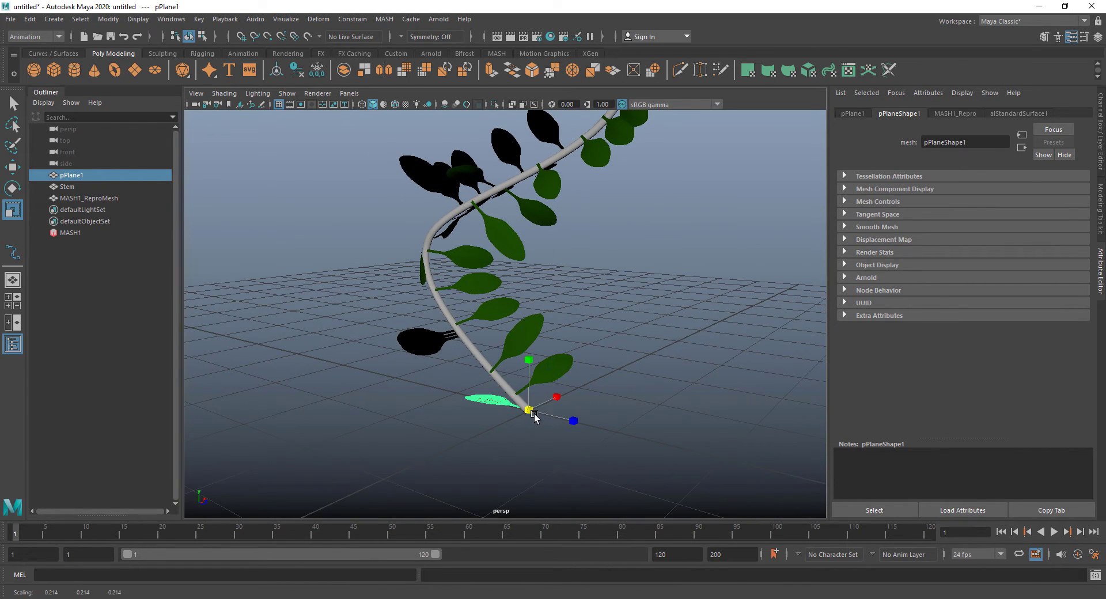
pyautogui.moveTo(537, 419); pyautogui.dragTo(607, 420)
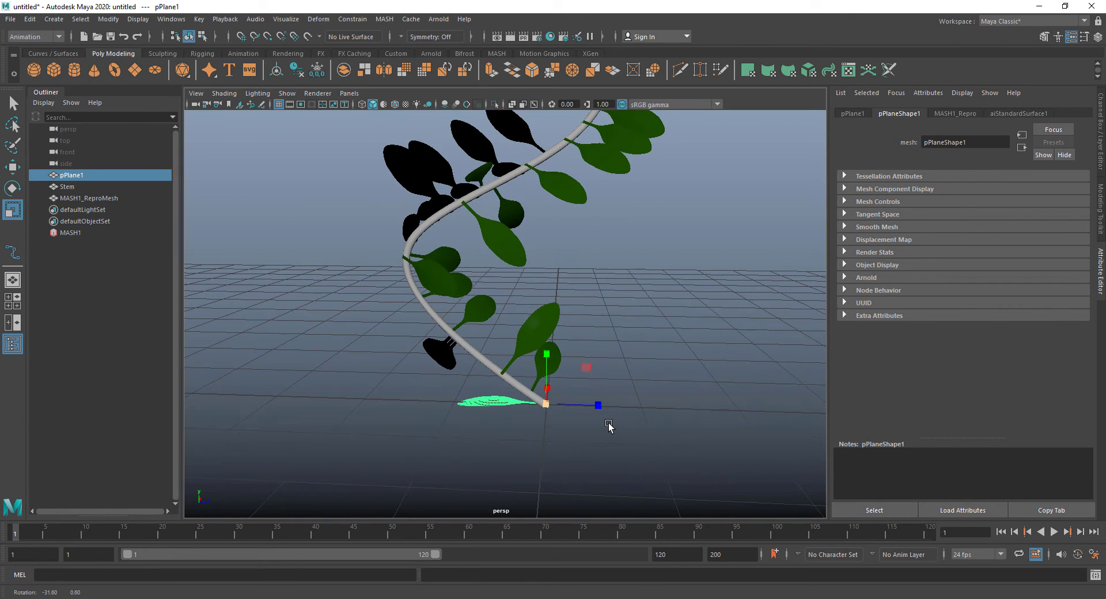
# Rotate the original leaf pPlane1 about its base to change how the copies sit along the stem.
pyautogui.press('e')
pyautogui.moveTo(547, 373); pyautogui.dragTo(448, 406)
pyautogui.keyDown('alt'); pyautogui.moveTo(552, 417); pyautogui.dragTo(637, 441); pyautogui.keyUp('alt')
pyautogui.moveTo(512, 405); pyautogui.dragTo(540, 416)
pyautogui.moveTo(536, 469)
pyautogui.mouseDown()
pyautogui.moveTo(525, 462)
pyautogui.moveTo(549, 469)
pyautogui.mouseUp()
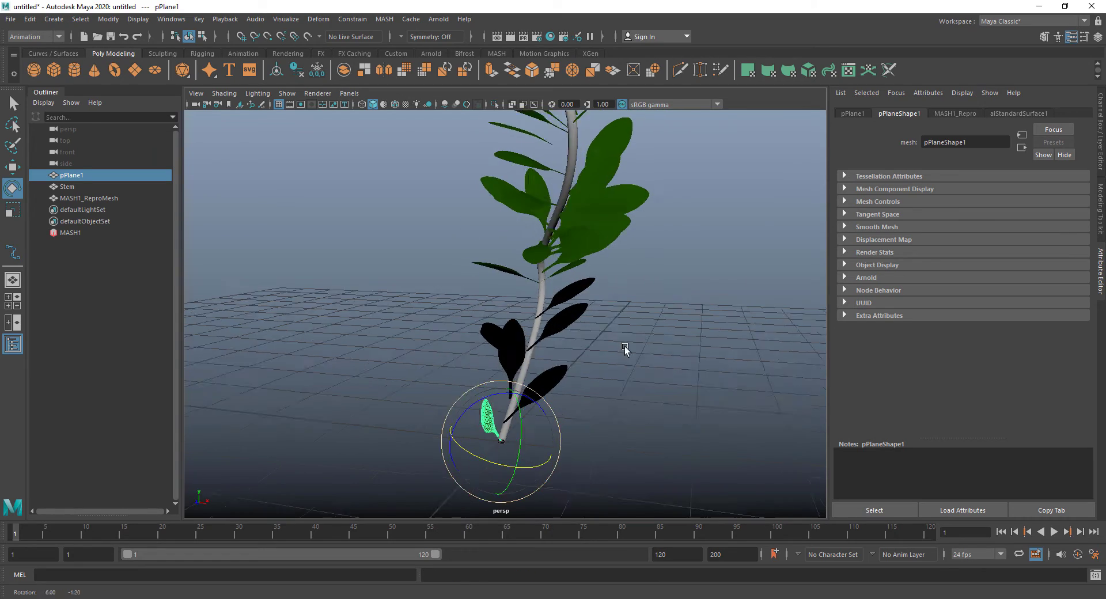
# Turn on two-sided lighting in the viewport so the black leaf backs are shaded.
pyautogui.keyDown('alt'); pyautogui.moveTo(625, 348); pyautogui.dragTo(576, 357); pyautogui.keyUp('alt')
pyautogui.click(261, 93)
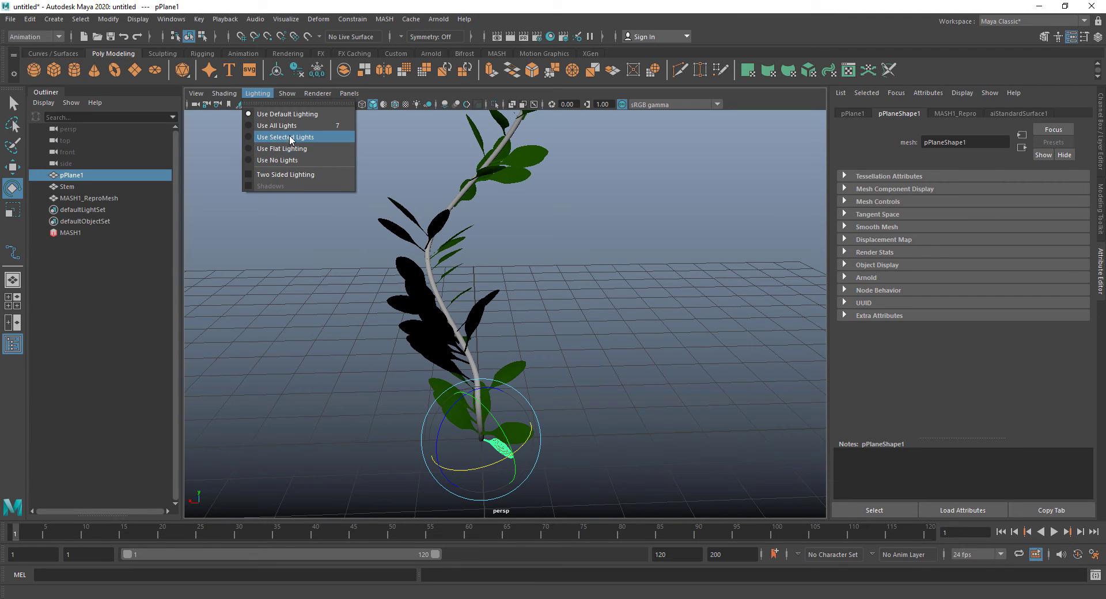
pyautogui.click(285, 174)
pyautogui.keyDown('alt'); pyautogui.moveTo(614, 264); pyautogui.dragTo(643, 266); pyautogui.keyUp('alt')
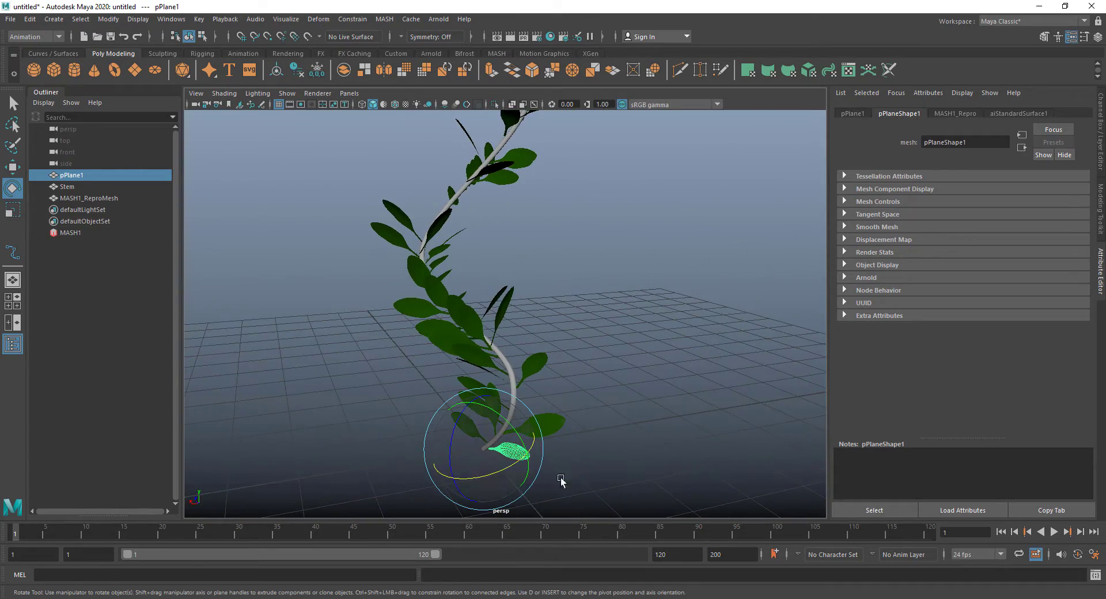
pyautogui.keyDown('alt'); pyautogui.moveTo(579, 459); pyautogui.dragTo(582, 420); pyautogui.keyUp('alt')
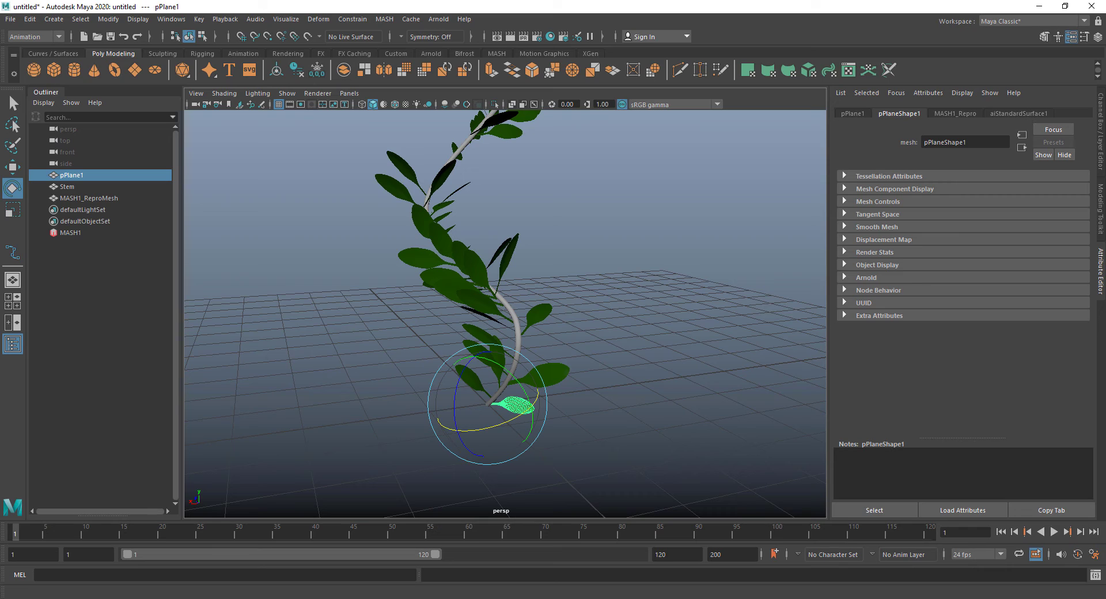
# Select the MASH leaf copies and open the attributes of the MASH1_Random node.
pyautogui.click(537, 316)
pyautogui.keyDown('alt'); pyautogui.moveTo(538, 316); pyautogui.dragTo(582, 336); pyautogui.keyUp('alt')
pyautogui.keyDown('alt'); pyautogui.moveTo(582, 337); pyautogui.dragTo(617, 339, button='right'); pyautogui.keyUp('alt')
pyautogui.keyDown('alt'); pyautogui.moveTo(614, 393); pyautogui.dragTo(666, 410); pyautogui.keyUp('alt')
pyautogui.click(1087, 112)
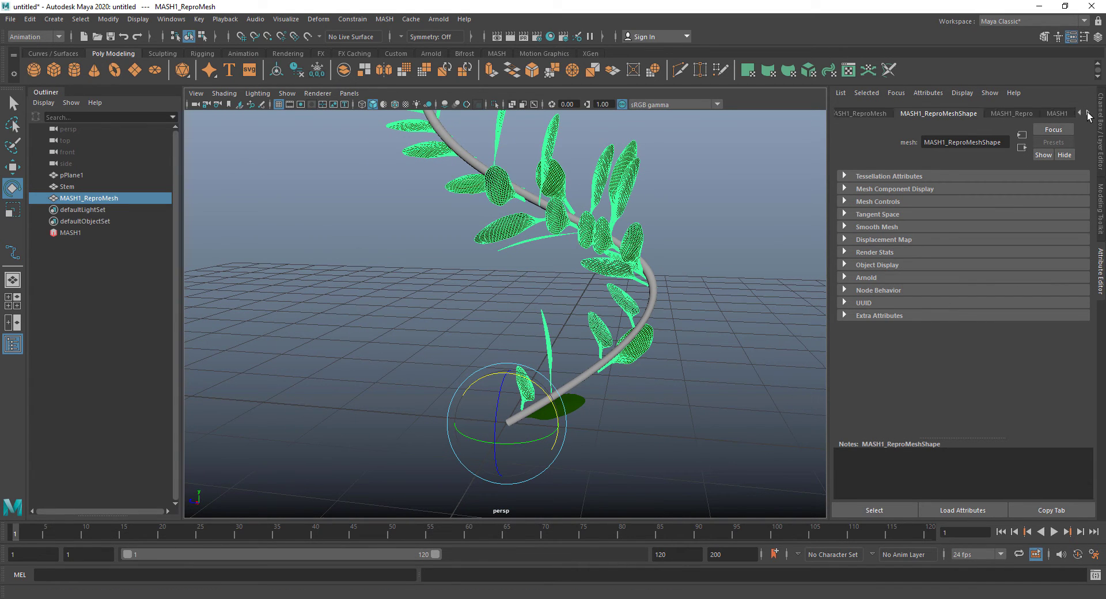
pyautogui.click(1060, 112)
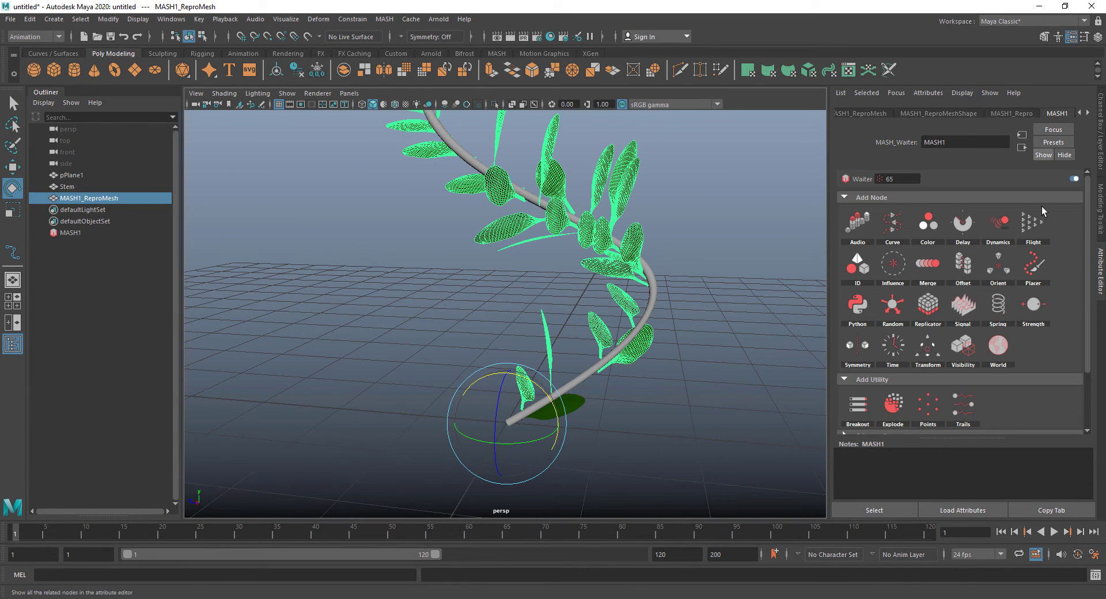
pyautogui.click(1086, 113)
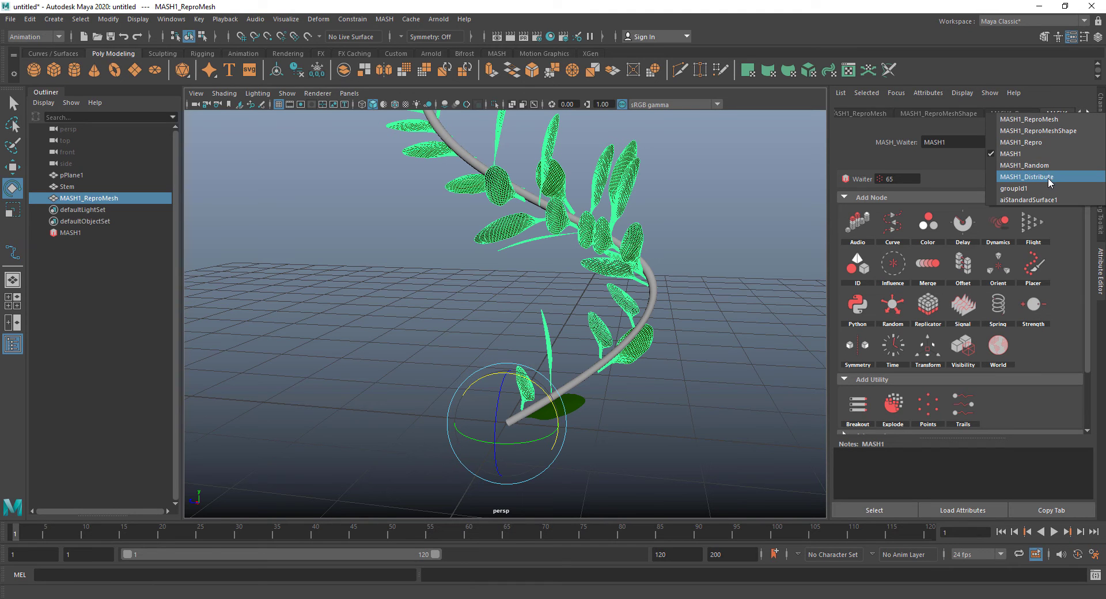
pyautogui.click(1031, 165)
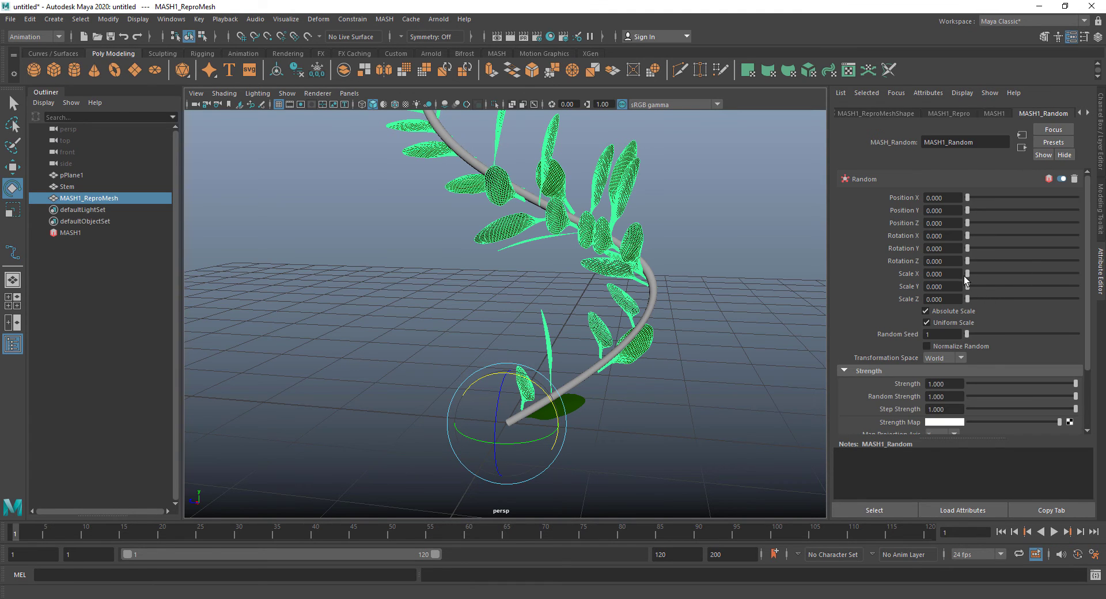
# Set the Random node's Rotation Y to about 0.952 and try a Rotation Z of 20 on the leaves.
pyautogui.moveTo(965, 277); pyautogui.dragTo(966, 280)
pyautogui.keyDown('alt'); pyautogui.moveTo(627, 303); pyautogui.dragTo(689, 279); pyautogui.keyUp('alt')
pyautogui.keyDown('alt'); pyautogui.moveTo(689, 279); pyautogui.dragTo(683, 306, button='middle'); pyautogui.keyUp('alt')
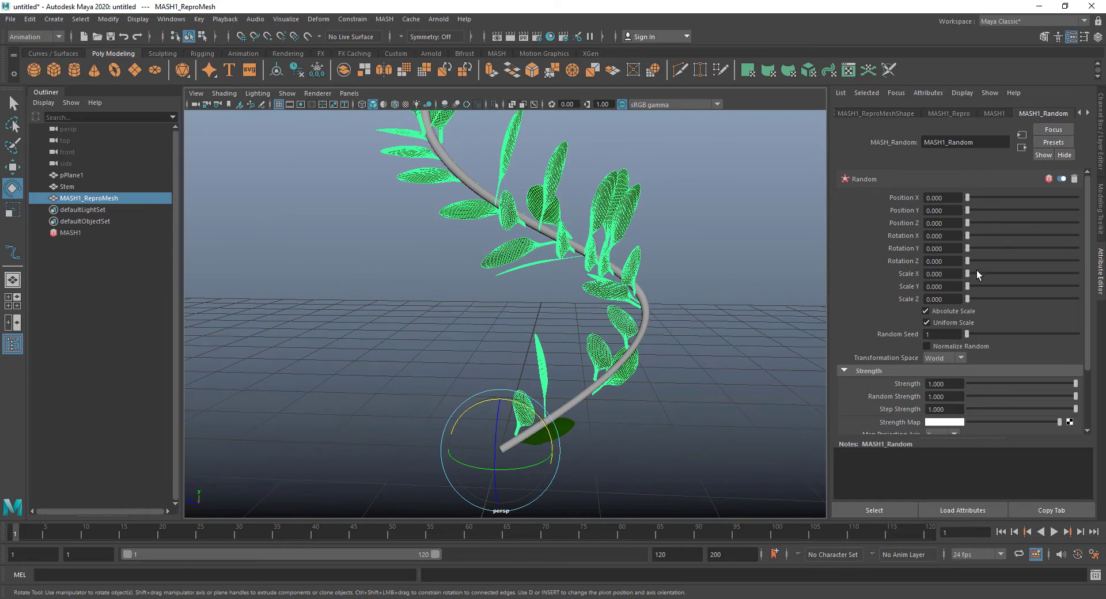
pyautogui.moveTo(967, 250)
pyautogui.mouseDown()
pyautogui.moveTo(958, 254)
pyautogui.moveTo(991, 260)
pyautogui.moveTo(968, 261)
pyautogui.moveTo(972, 236)
pyautogui.moveTo(982, 240)
pyautogui.mouseUp()
pyautogui.click(742, 269)
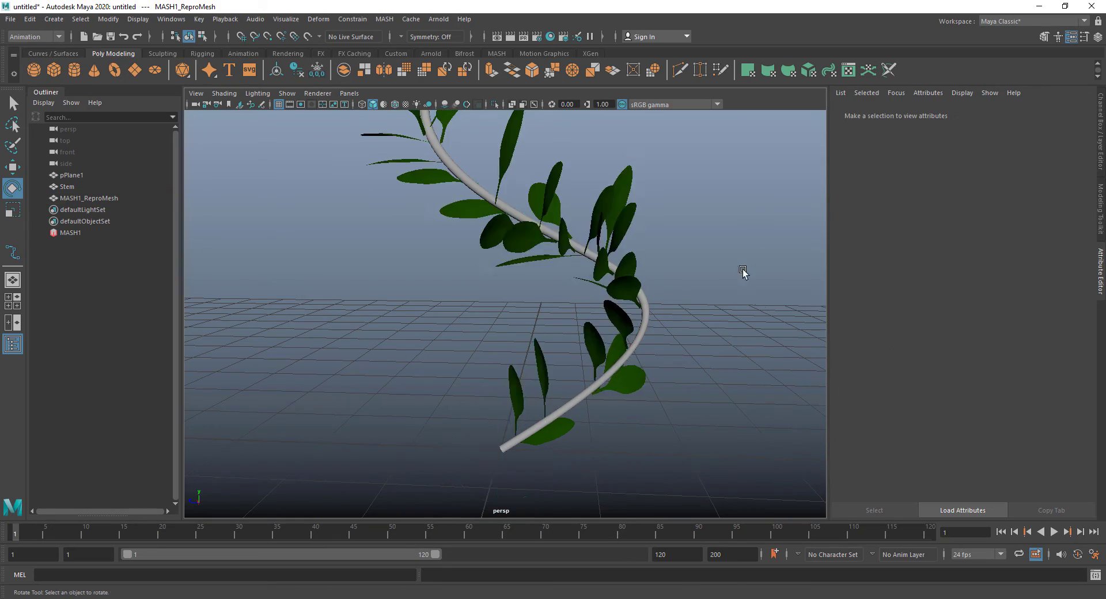
pyautogui.keyDown('alt'); pyautogui.moveTo(743, 271); pyautogui.dragTo(666, 281); pyautogui.keyUp('alt')
pyautogui.click(571, 244)
pyautogui.moveTo(984, 235); pyautogui.dragTo(980, 263)
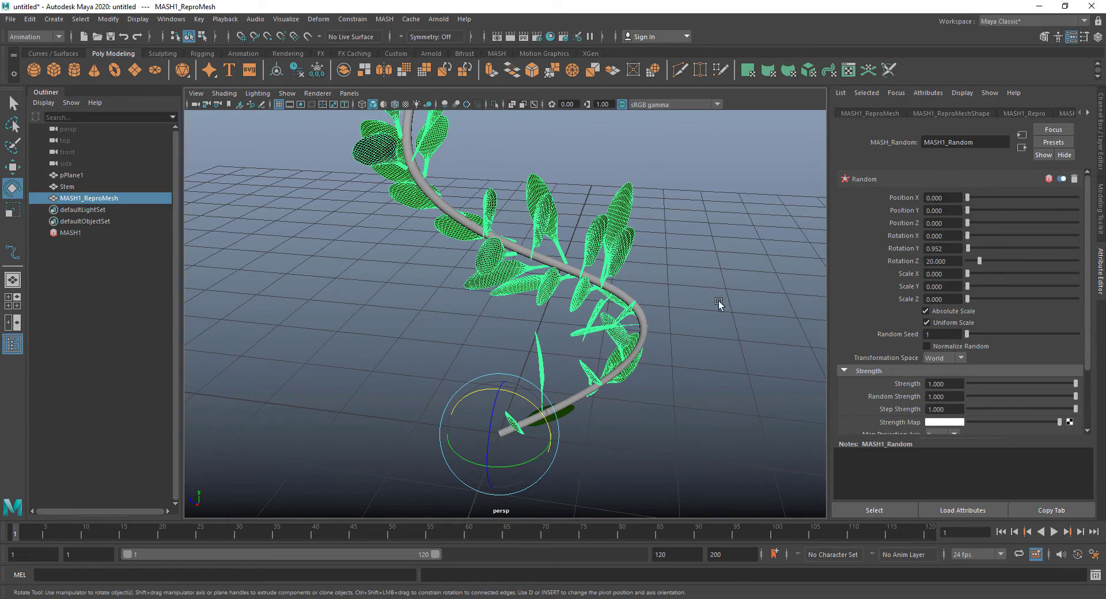
pyautogui.keyDown('alt'); pyautogui.moveTo(718, 304); pyautogui.dragTo(760, 278); pyautogui.keyUp('alt')
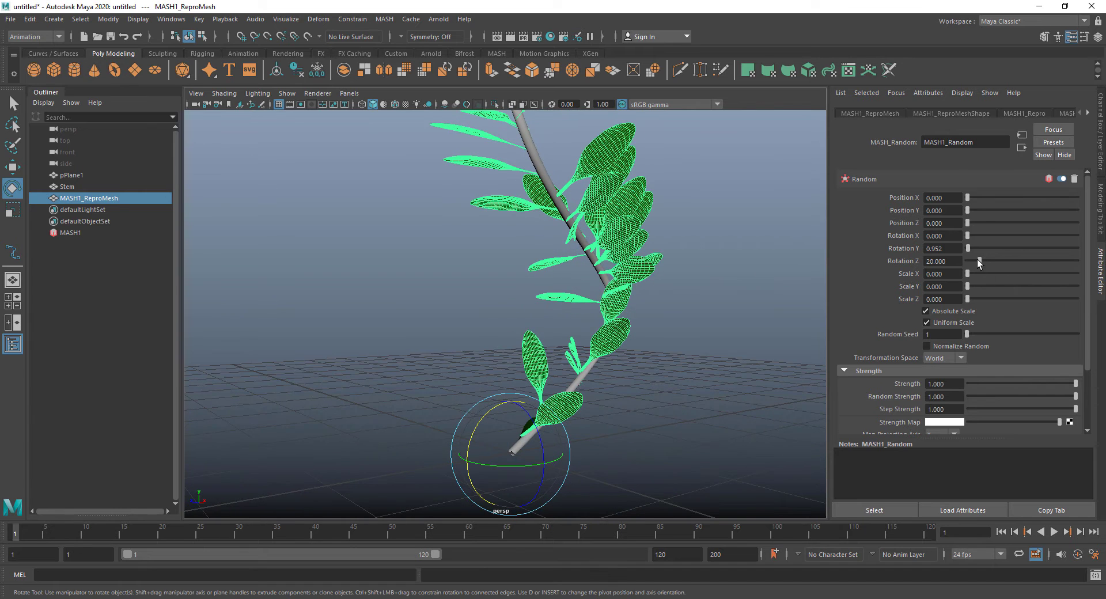
# Reset random Rotation Z to 0 and set non-uniform random scale to about X 0.159, Y 0.529 and Z 0.053.
pyautogui.moveTo(976, 259); pyautogui.dragTo(971, 299)
pyautogui.click(725, 305)
pyautogui.keyDown('alt'); pyautogui.moveTo(724, 305); pyautogui.dragTo(534, 272); pyautogui.keyUp('alt')
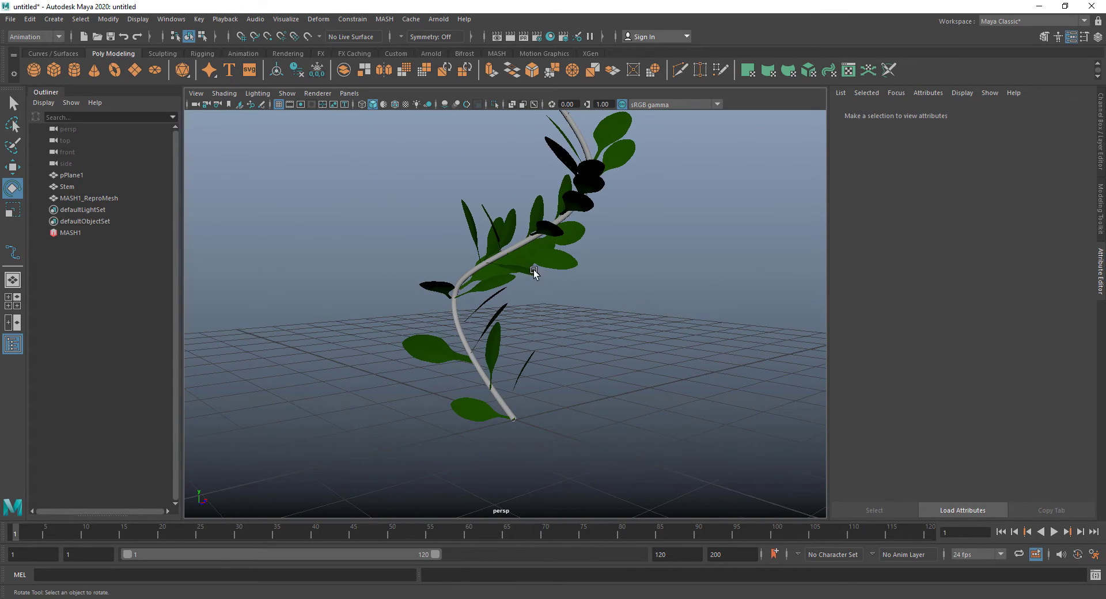
# Assign a new Arnold aiStandardSurface material to the stem.
pyautogui.click(461, 329)
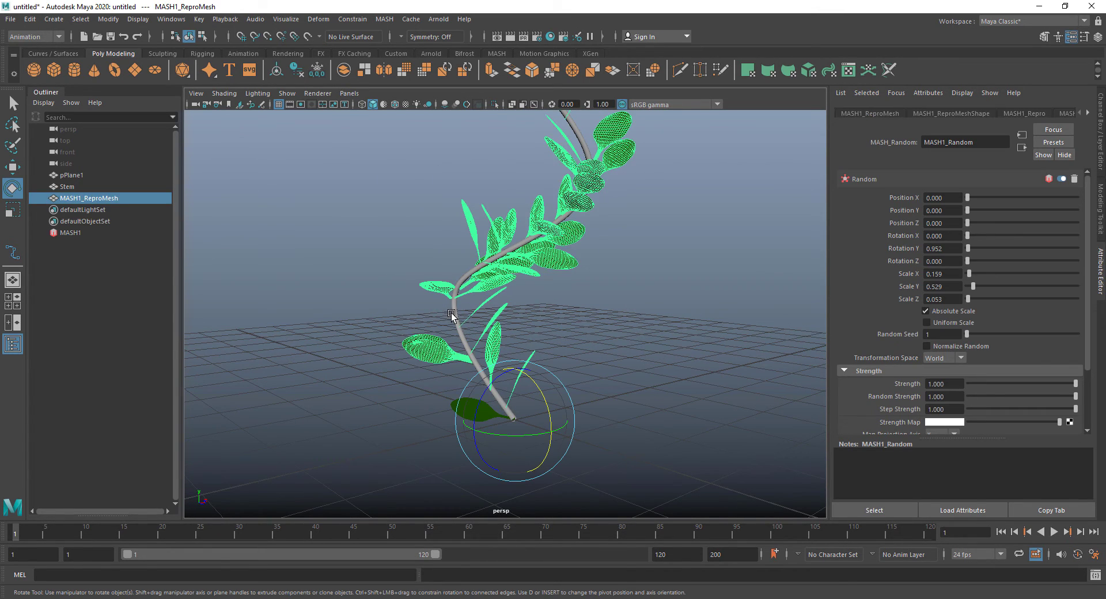
pyautogui.click(451, 316)
pyautogui.rightClick(453, 293)
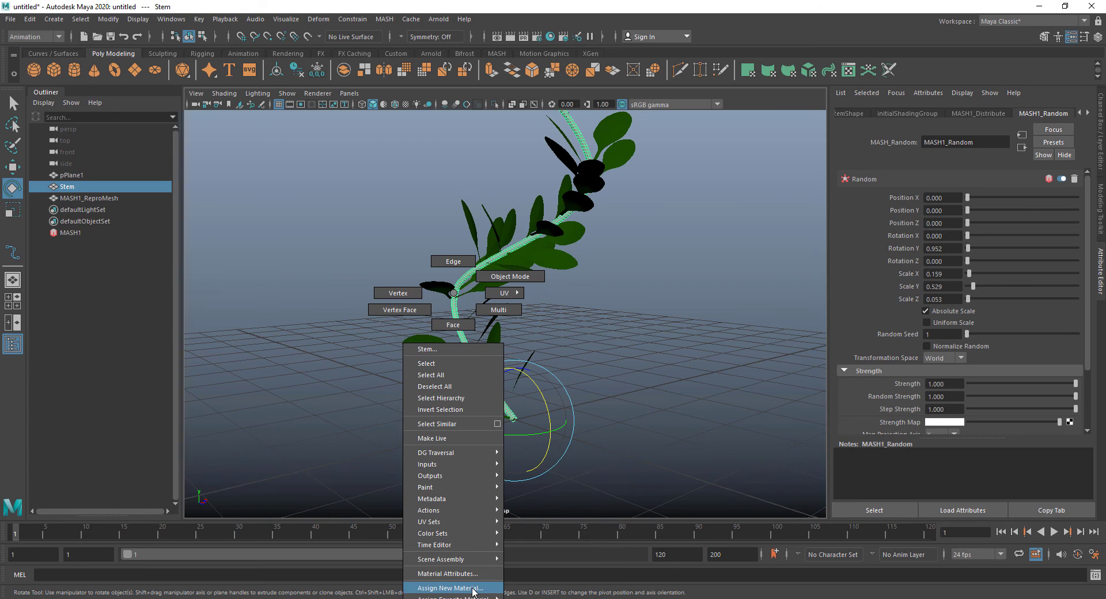
pyautogui.click(472, 588)
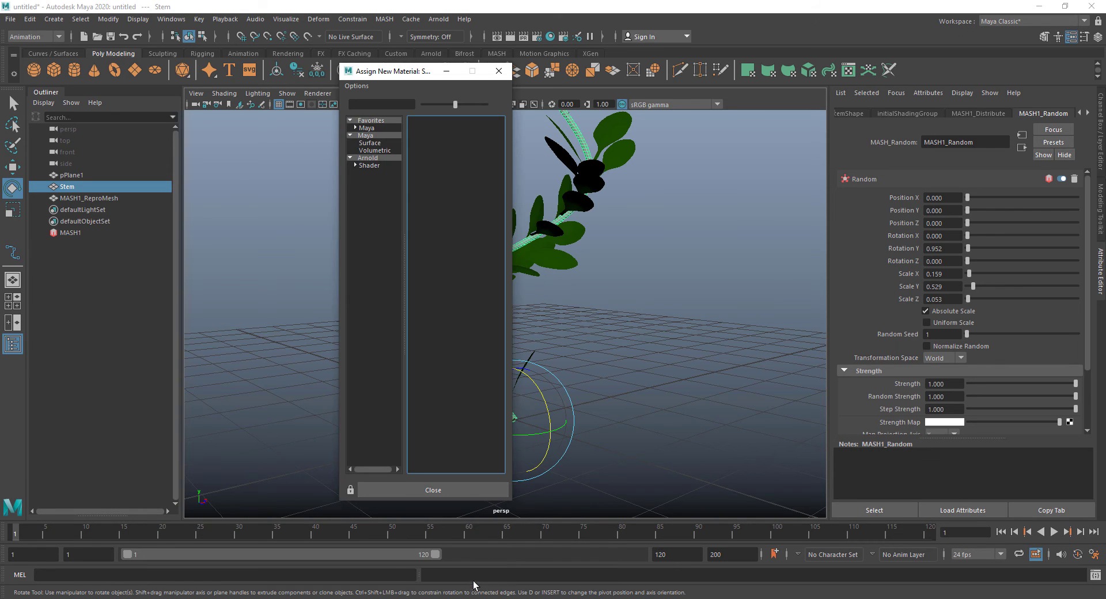
pyautogui.click(368, 157)
pyautogui.click(448, 290)
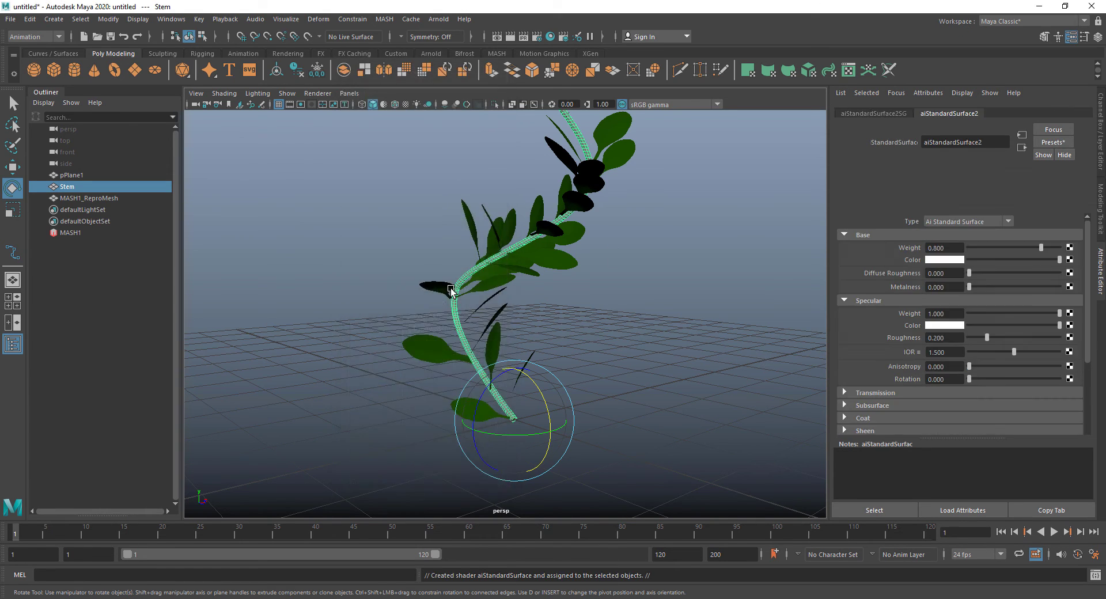
# Set the stem material's base color to green with H 110.76, S 1.000 and V 0.161.
pyautogui.click(947, 261)
pyautogui.click(878, 255)
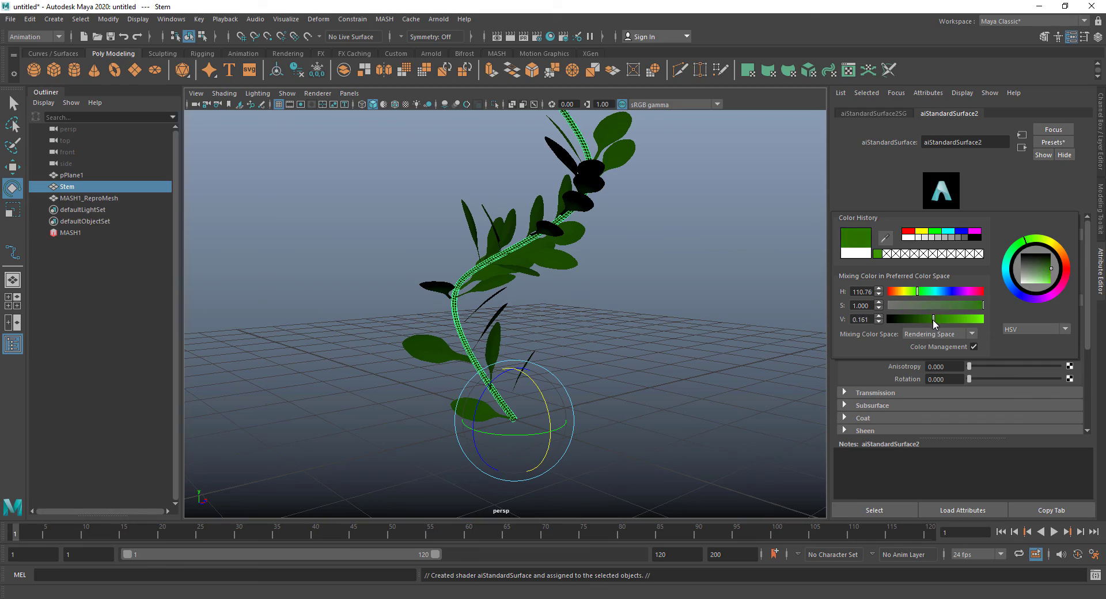
pyautogui.click(664, 309)
pyautogui.keyDown('alt'); pyautogui.moveTo(664, 309); pyautogui.dragTo(525, 301); pyautogui.keyUp('alt')
pyautogui.click(526, 223)
pyautogui.click(589, 340)
pyautogui.scroll(3, 589, 341)
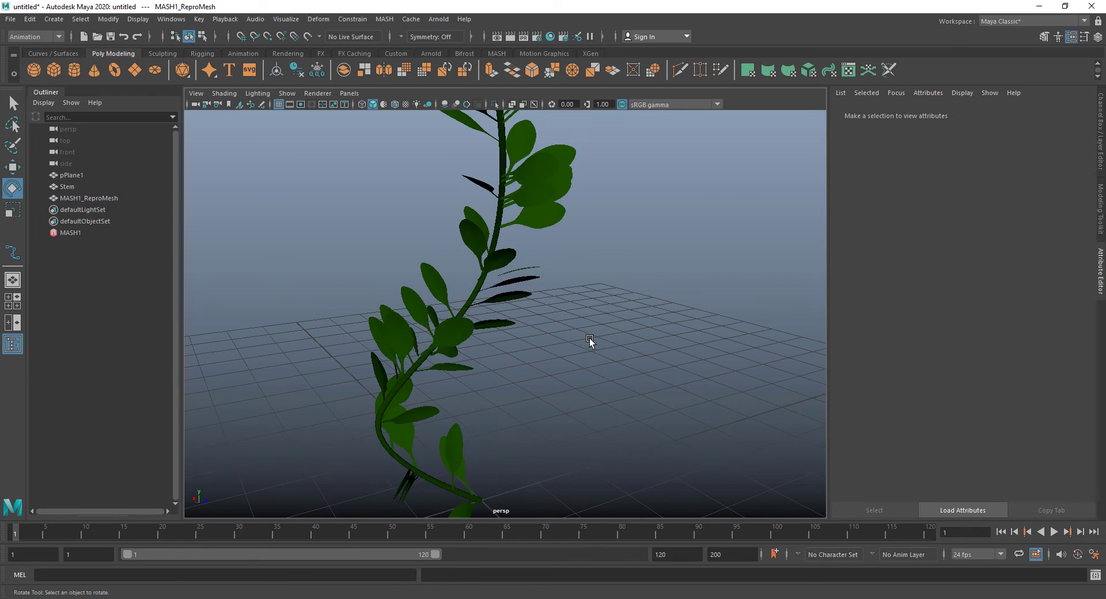
# Select the original leaf pPlane1 at the base of the stem and hide it.
pyautogui.keyDown('alt'); pyautogui.moveTo(589, 340); pyautogui.dragTo(634, 358); pyautogui.keyUp('alt')
pyautogui.keyDown('alt'); pyautogui.moveTo(544, 448); pyautogui.dragTo(587, 449); pyautogui.keyUp('alt')
pyautogui.click(539, 459)
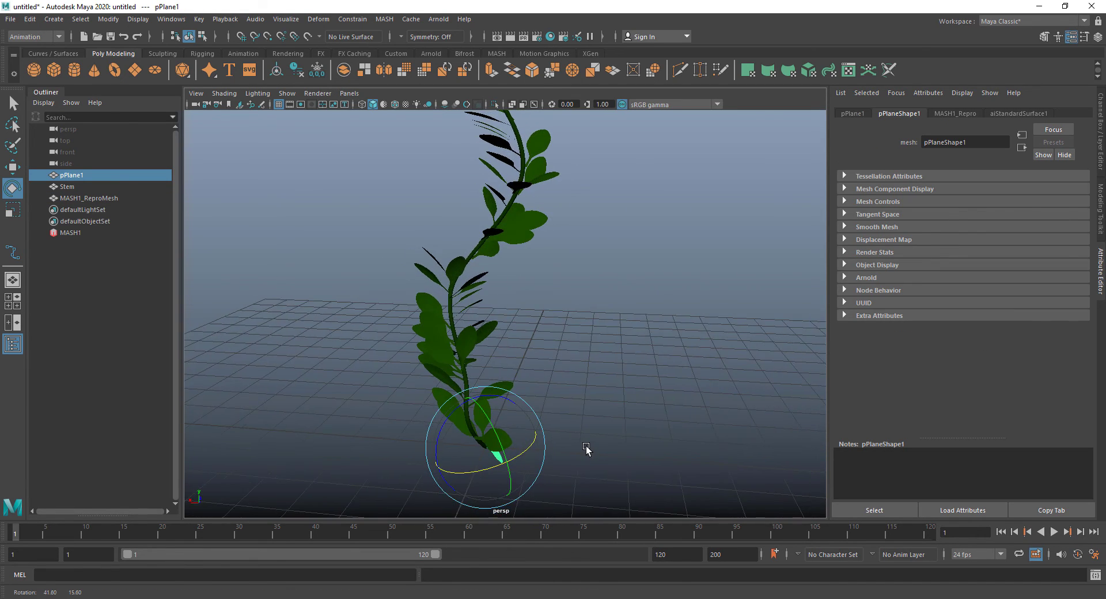
pyautogui.hotkey('ctrl', 'h')
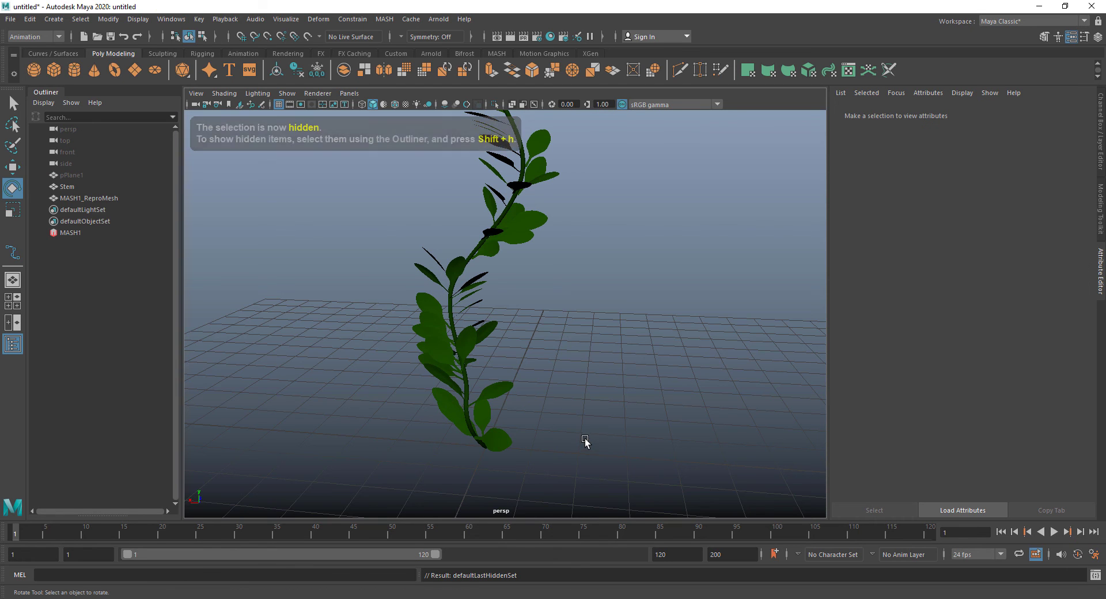
# Create a polygon plane under the plant and scale it up uniformly as a large ground.
pyautogui.keyDown('alt'); pyautogui.moveTo(555, 431); pyautogui.dragTo(396, 257); pyautogui.keyUp('alt')
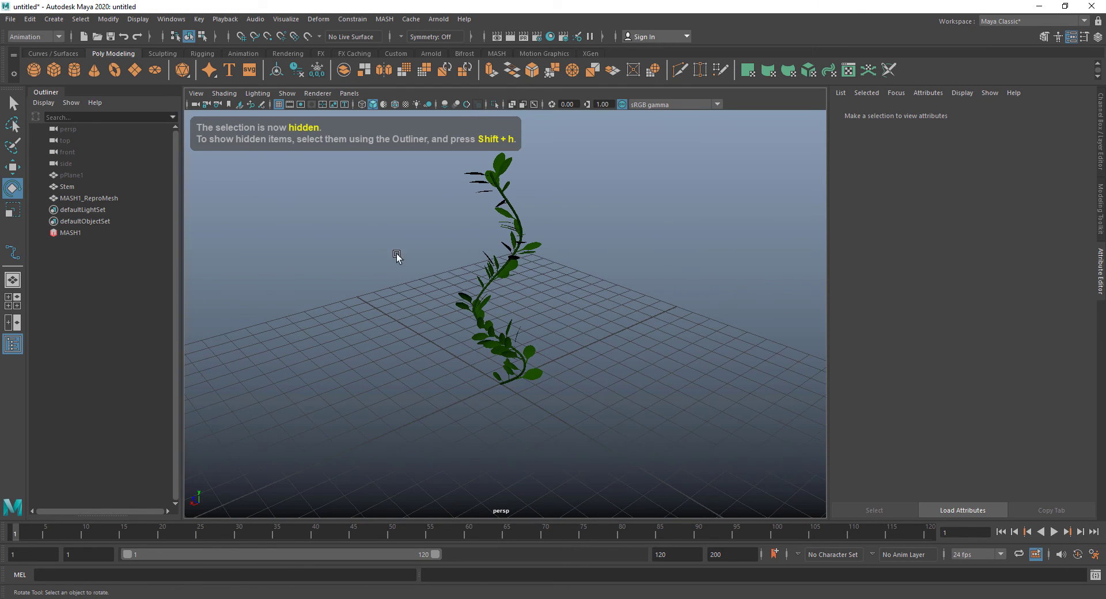
pyautogui.click(133, 70)
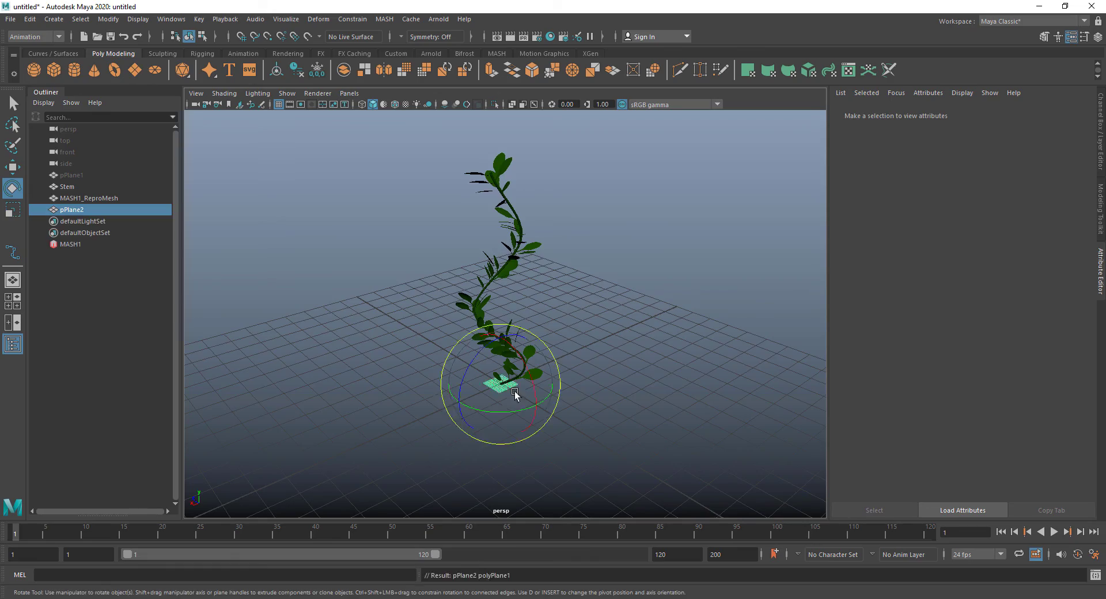
pyautogui.keyDown('alt'); pyautogui.moveTo(541, 392); pyautogui.dragTo(545, 412); pyautogui.keyUp('alt')
pyautogui.press('r')
pyautogui.moveTo(503, 371); pyautogui.dragTo(751, 356)
pyautogui.click(664, 227)
pyautogui.keyDown('alt'); pyautogui.moveTo(664, 227); pyautogui.dragTo(513, 314); pyautogui.keyUp('alt')
pyautogui.scroll(5, 615, 372)
pyautogui.scroll(-5, 544, 350)
# Duplicate the Stem and MASH1_ReproMesh together and move the copies along Z beside the original plant.
pyautogui.keyDown('alt'); pyautogui.moveTo(629, 375); pyautogui.dragTo(614, 237); pyautogui.keyUp('alt')
pyautogui.keyDown('shift'); pyautogui.click(667, 319); pyautogui.keyUp('shift')
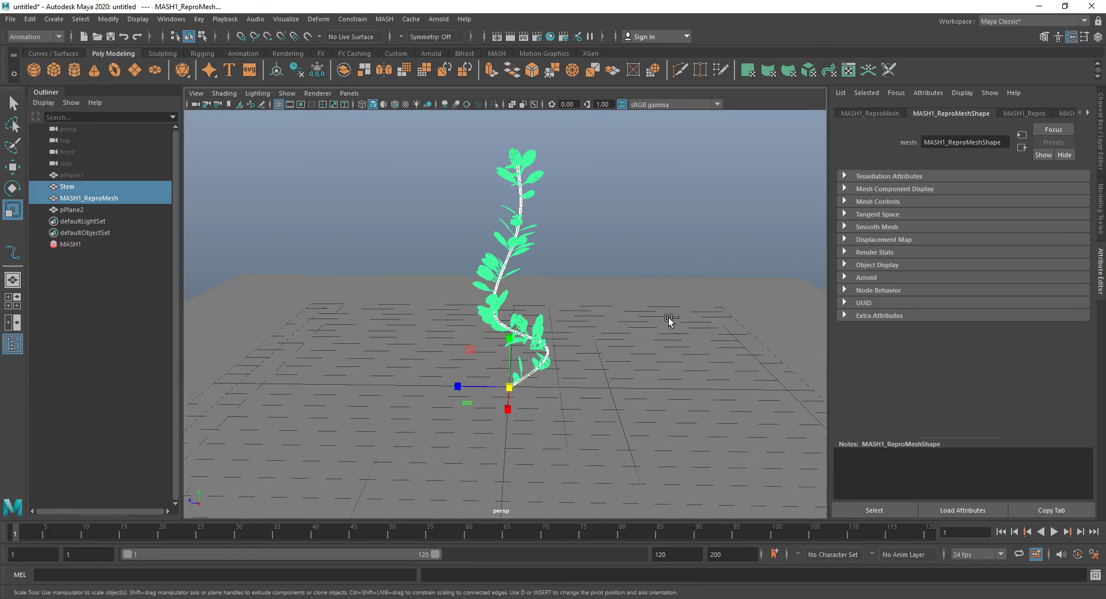
pyautogui.keyDown('alt'); pyautogui.moveTo(668, 320); pyautogui.dragTo(614, 390); pyautogui.keyUp('alt')
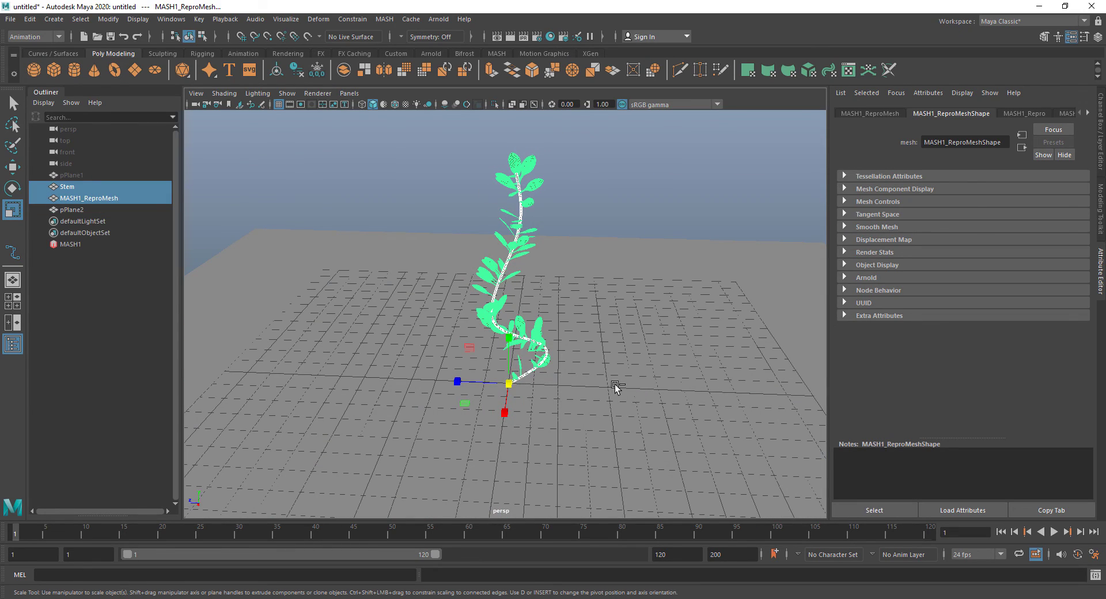
pyautogui.hotkey('ctrl', 'd')
pyautogui.press('w')
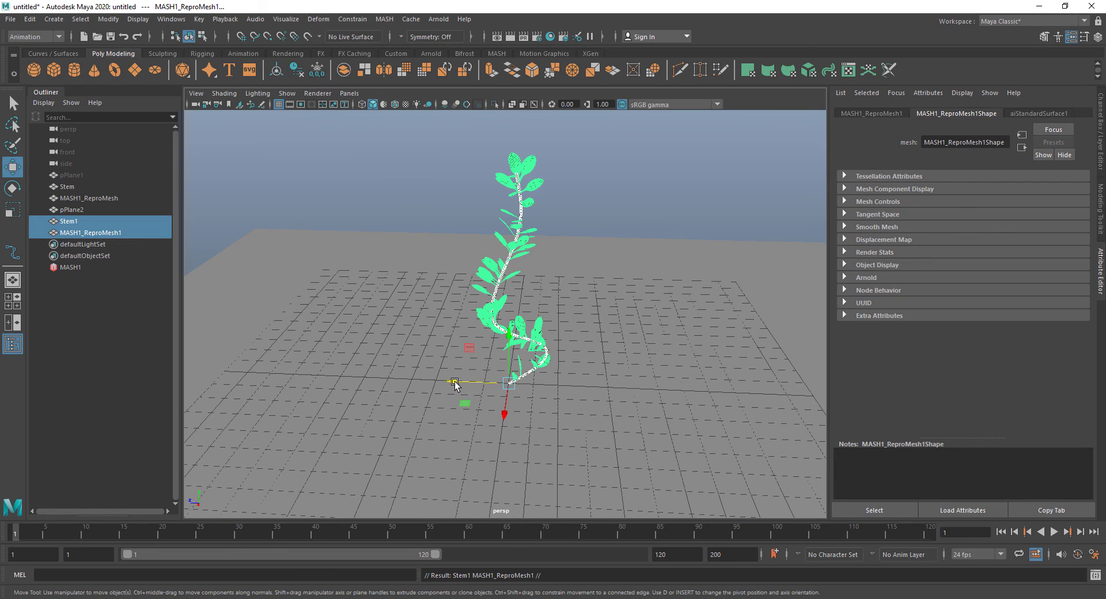
pyautogui.moveTo(457, 381); pyautogui.dragTo(346, 373)
pyautogui.click(698, 204)
pyautogui.keyDown('alt'); pyautogui.moveTo(699, 204); pyautogui.dragTo(668, 389); pyautogui.keyUp('alt')
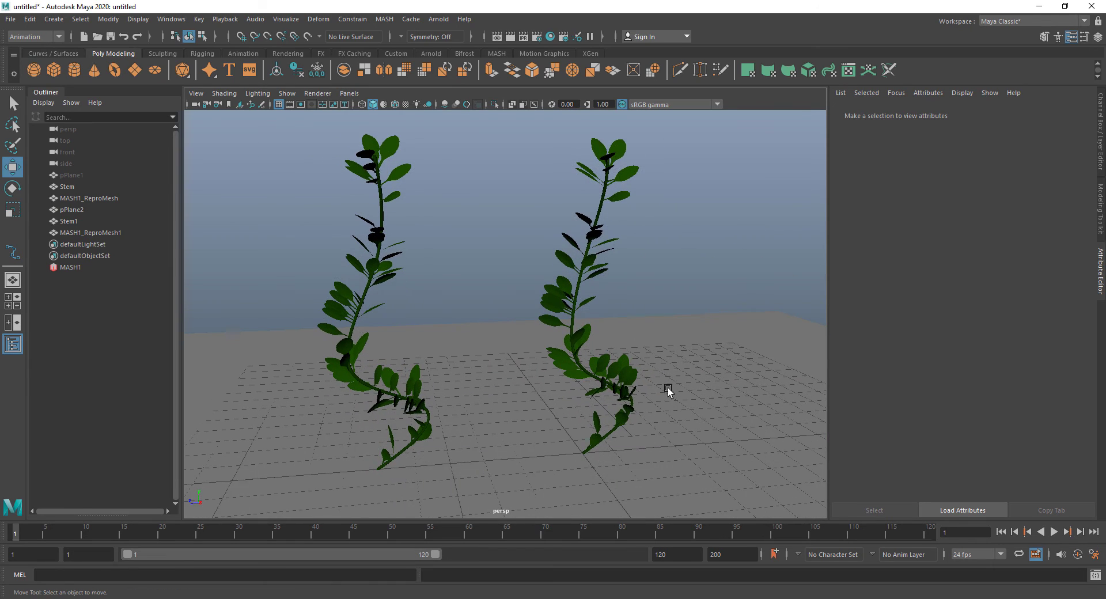
# Collapse the Attribute Editor to enlarge the viewport and view both plants from several angles.
pyautogui.click(1100, 262)
pyautogui.keyDown('alt'); pyautogui.moveTo(797, 338); pyautogui.dragTo(681, 358); pyautogui.keyUp('alt')
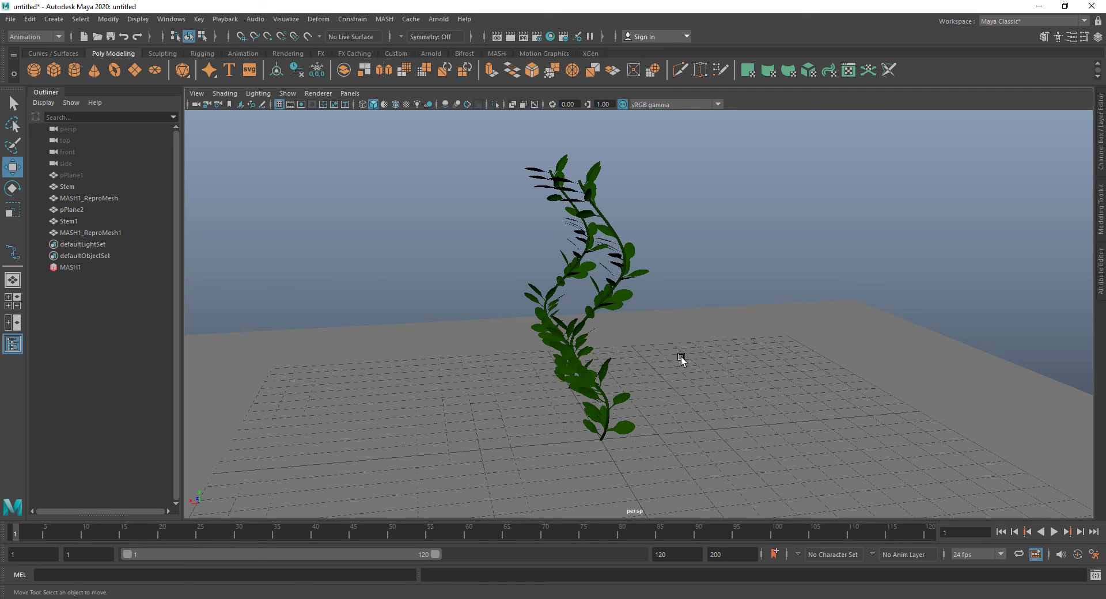
pyautogui.keyDown('alt'); pyautogui.moveTo(704, 469); pyautogui.dragTo(770, 465); pyautogui.keyUp('alt')
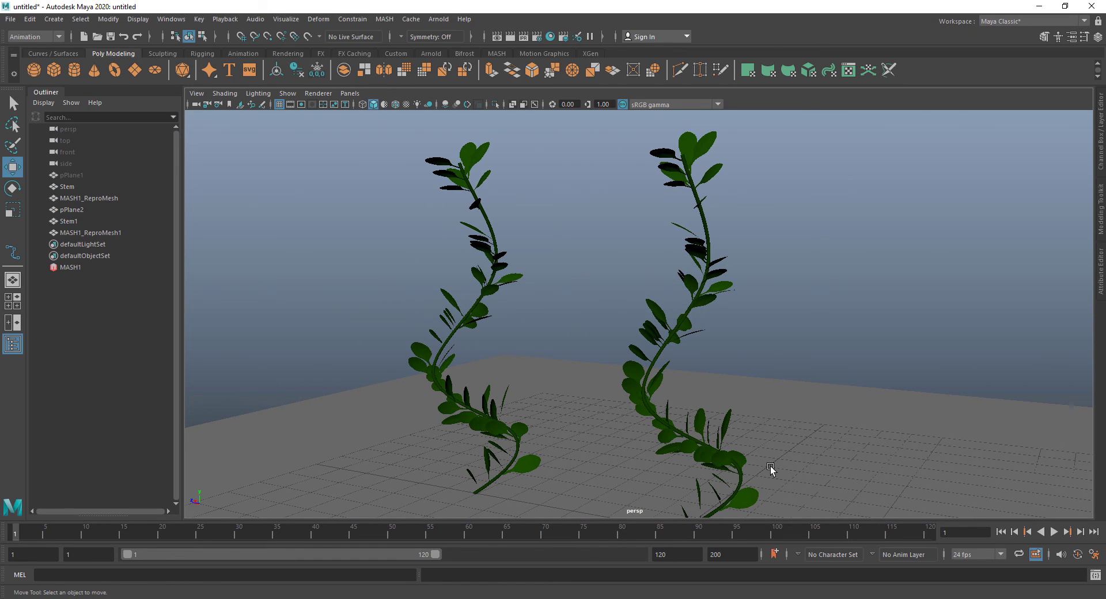